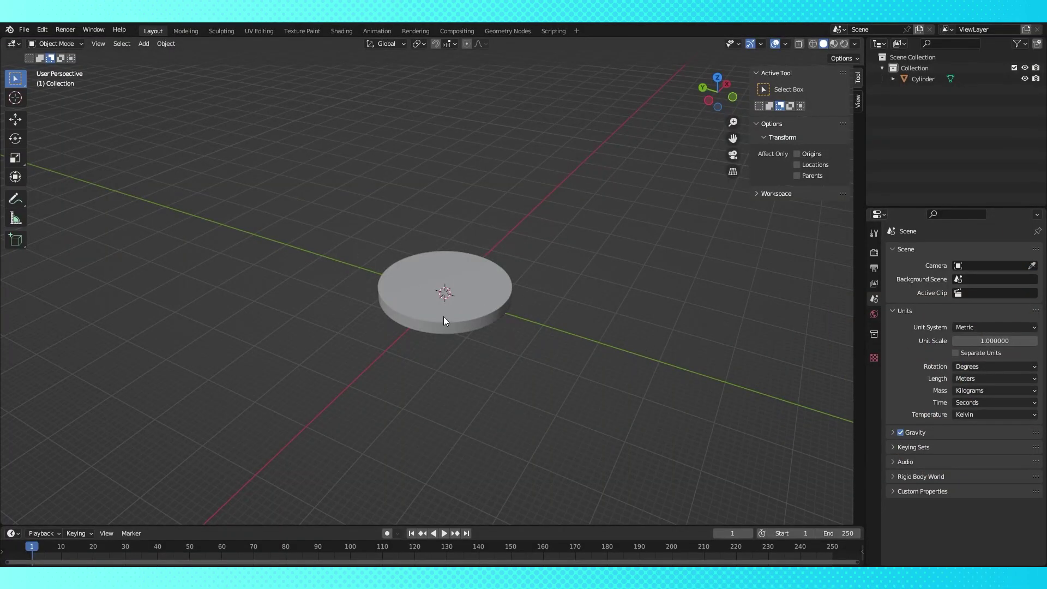
{"action": "middle_click_drag", "start_coordinate": [445, 320], "coordinate": [536, 296]}
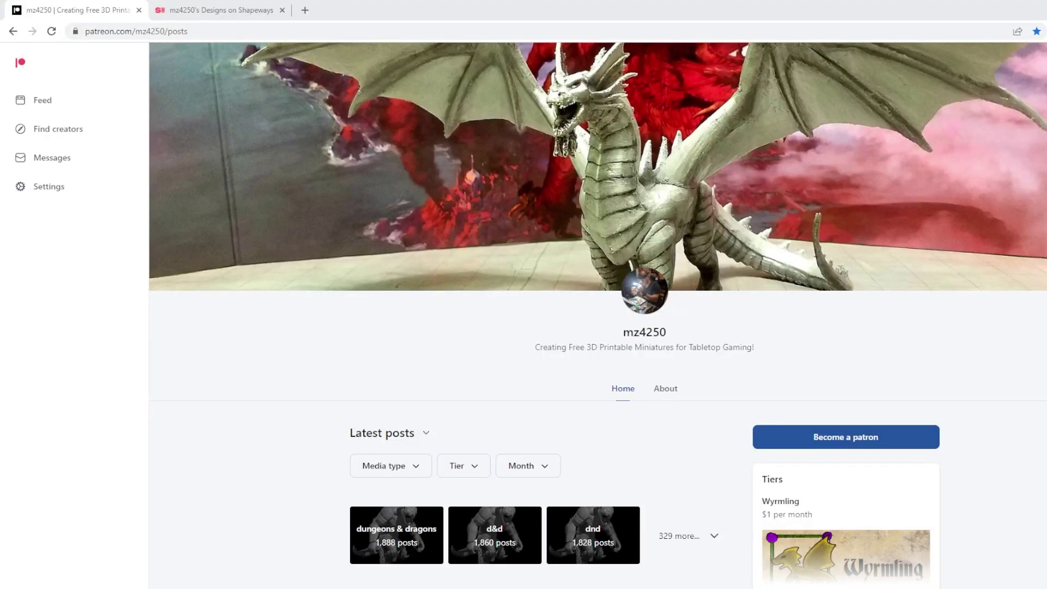
Examine the designer's Patreon posts in the browser for their attached miniature model files
{"action": "scroll", "coordinate": [543, 317], "scroll_direction": "down", "scroll_amount": 15}
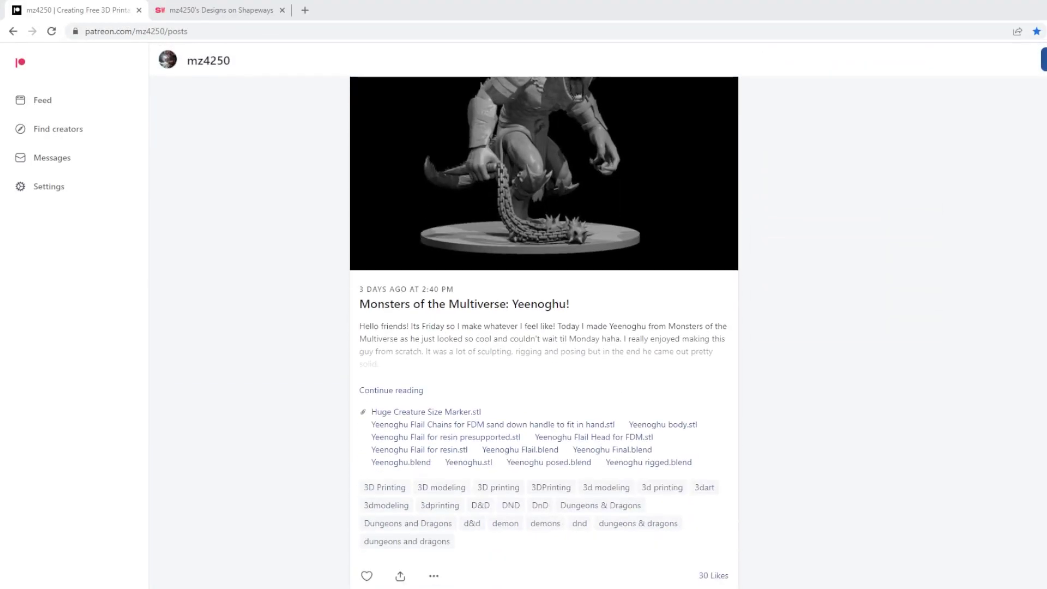
{"action": "left_click", "coordinate": [195, 16]}
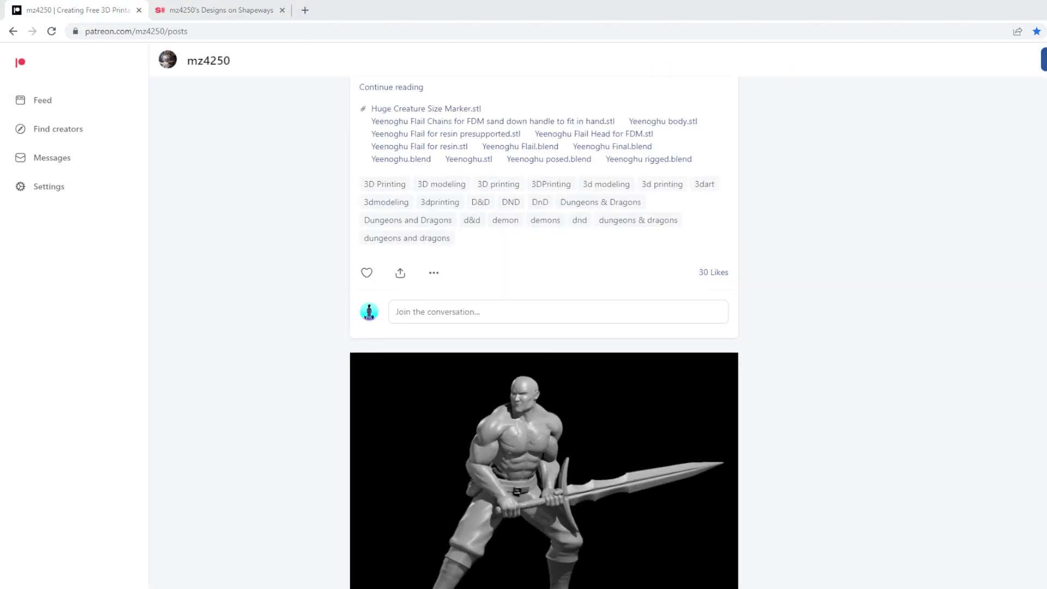
{"action": "scroll", "coordinate": [544, 333], "scroll_direction": "down", "scroll_amount": 16}
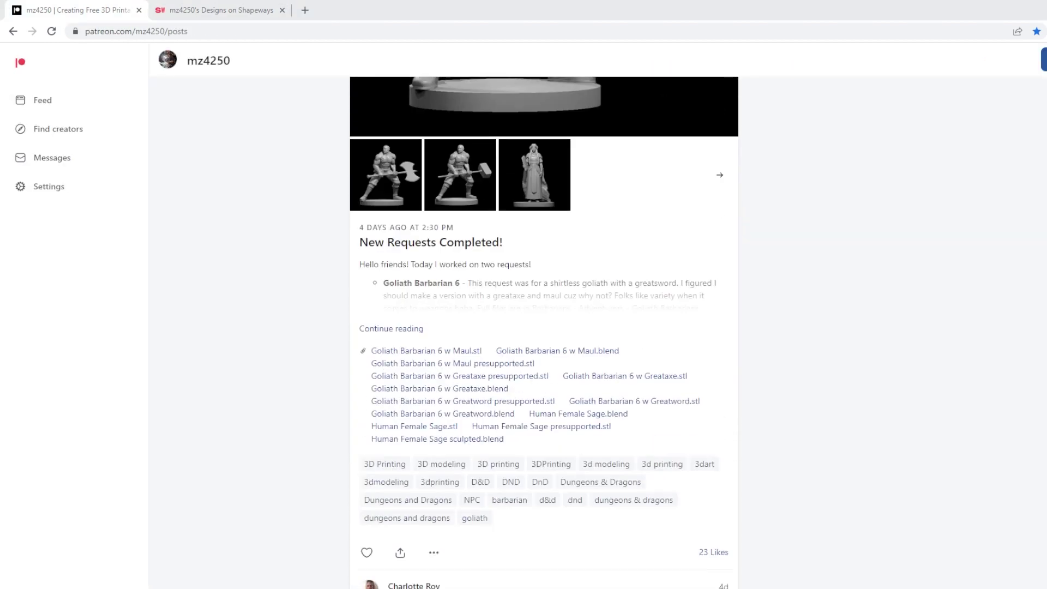
{"action": "scroll", "coordinate": [544, 317], "scroll_direction": "down", "scroll_amount": 15}
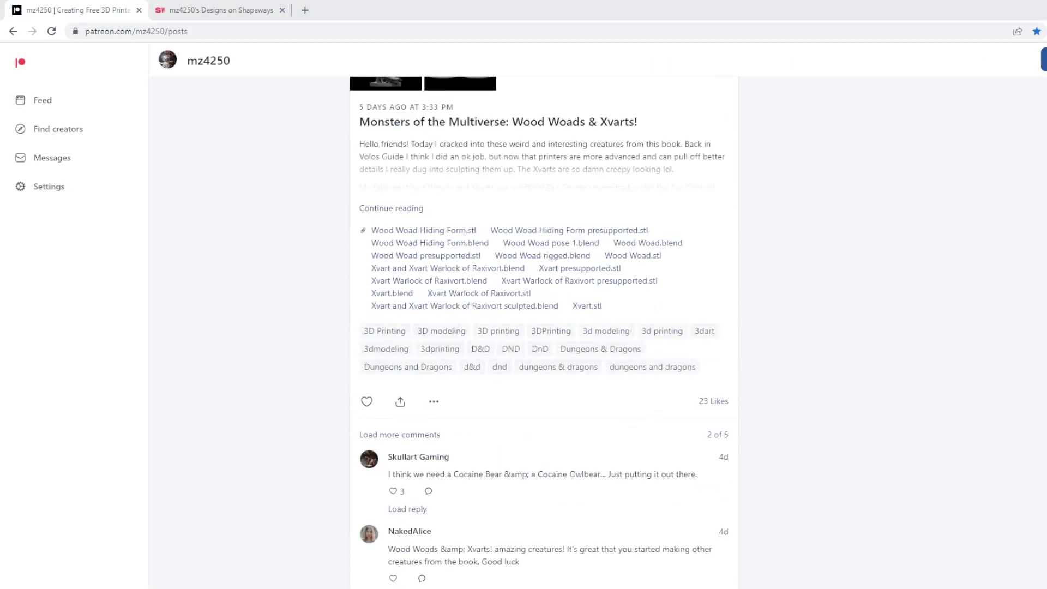
{"action": "scroll", "coordinate": [544, 316], "scroll_direction": "down", "scroll_amount": 12}
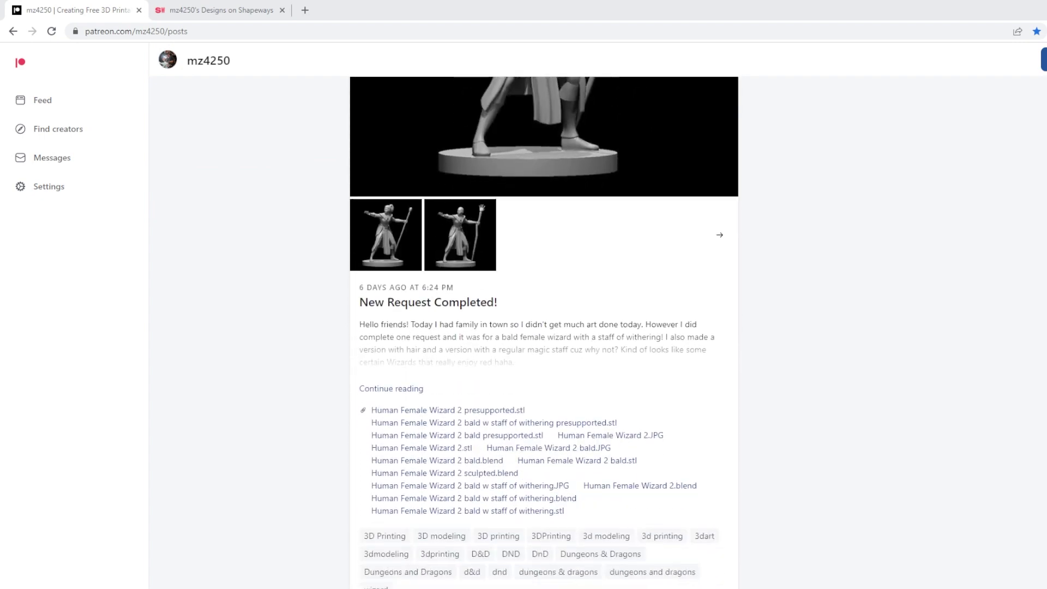
{"action": "scroll", "coordinate": [543, 316], "scroll_direction": "down", "scroll_amount": 5}
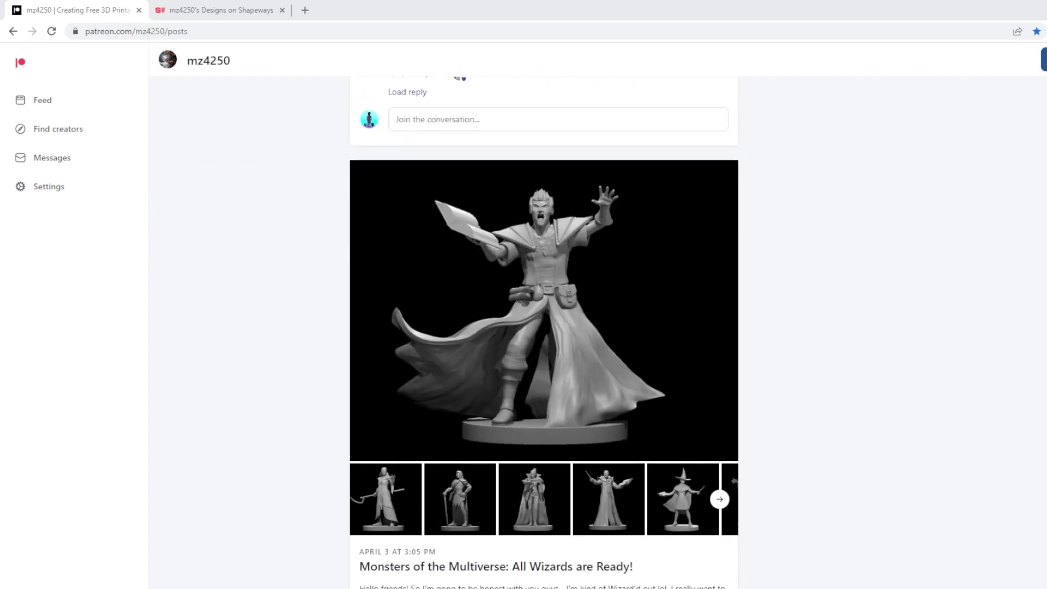
Browse the designer's miniatures on Shapeways and inspect the Duke Thalanra Vanthampur product page
{"action": "key", "text": "ctrl+Tab"}
{"action": "scroll", "coordinate": [647, 241], "scroll_direction": "down", "scroll_amount": 7}
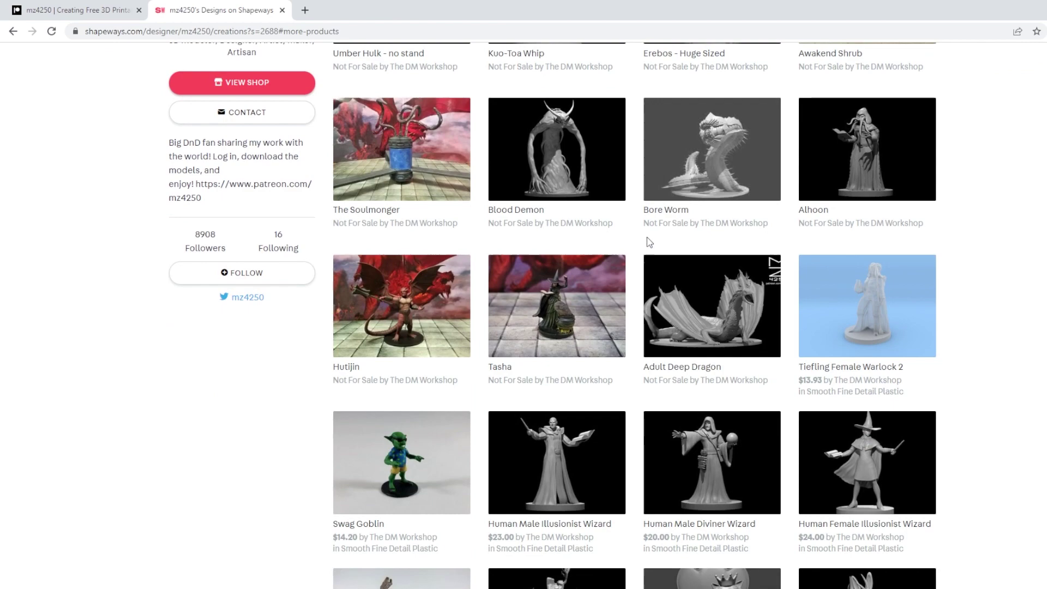
{"action": "scroll", "coordinate": [648, 241], "scroll_direction": "down", "scroll_amount": 9}
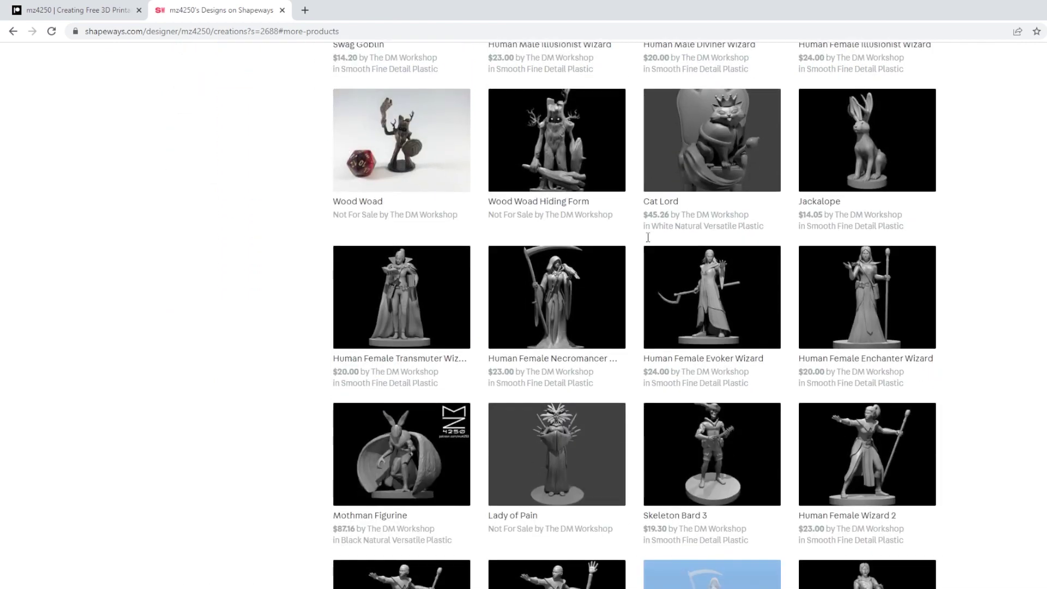
{"action": "scroll", "coordinate": [648, 241], "scroll_direction": "down", "scroll_amount": 10}
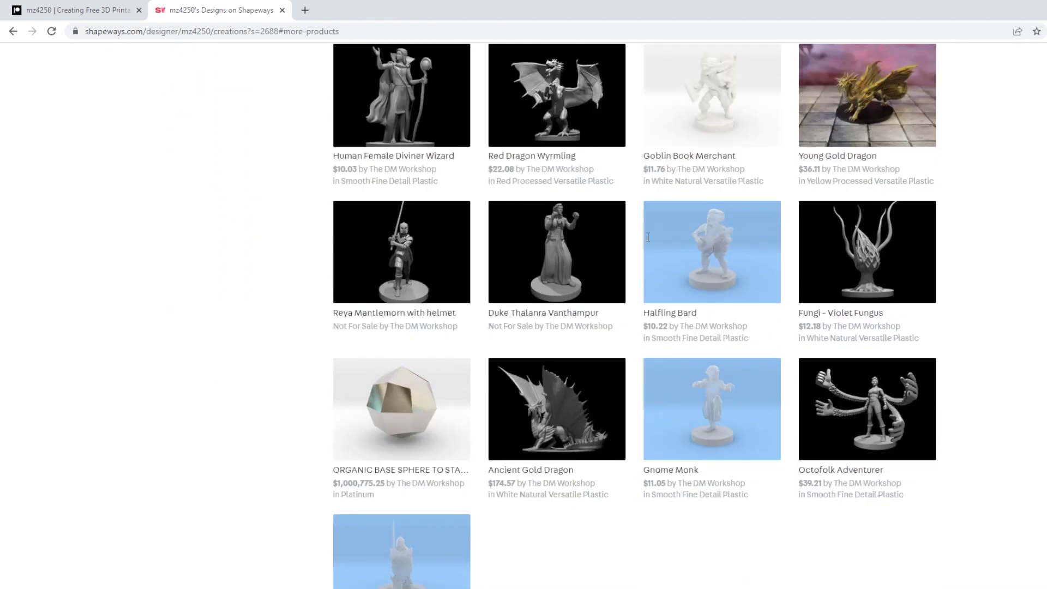
{"action": "scroll", "coordinate": [647, 237], "scroll_direction": "down", "scroll_amount": 1}
{"action": "left_click", "coordinate": [552, 173]}
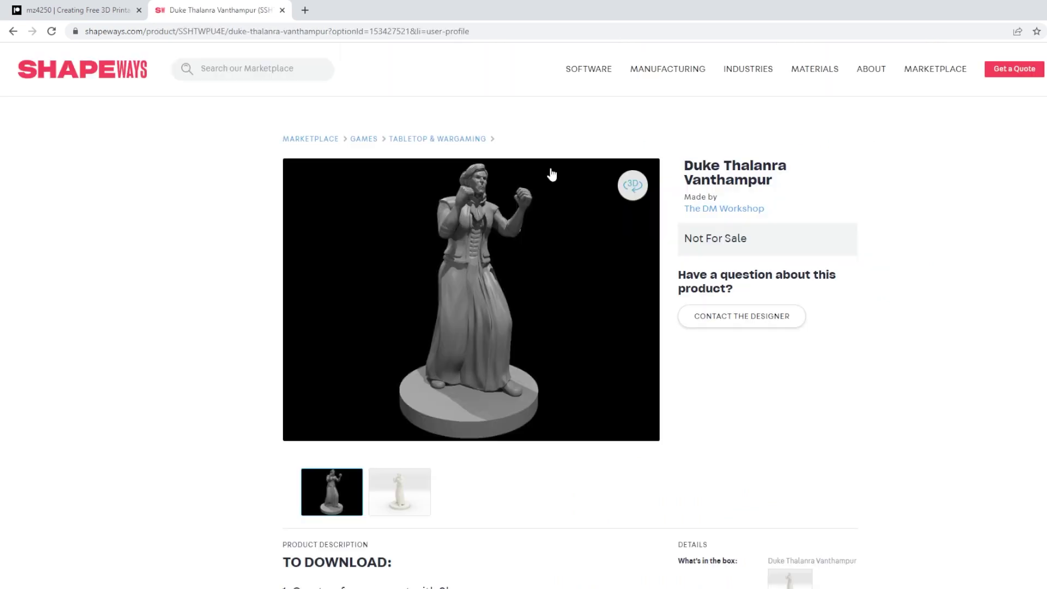
{"action": "scroll", "coordinate": [552, 175], "scroll_direction": "down", "scroll_amount": 8}
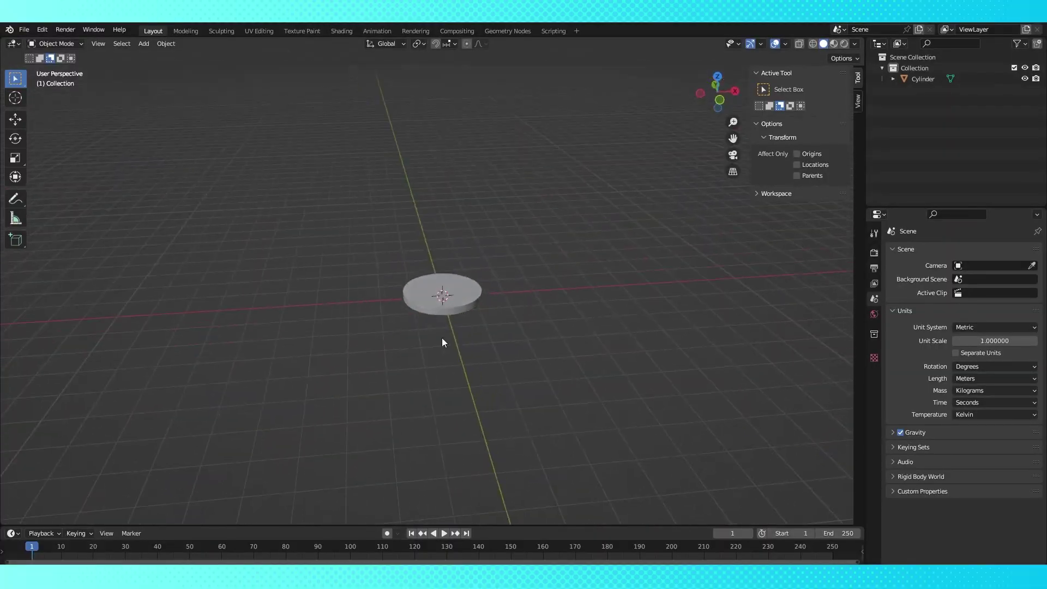
Add a cube mesh in Blender and raise it about 26.7 m along Z above the round base
{"action": "key", "text": "shift+a"}
{"action": "mouse_move", "coordinate": [442, 338]}
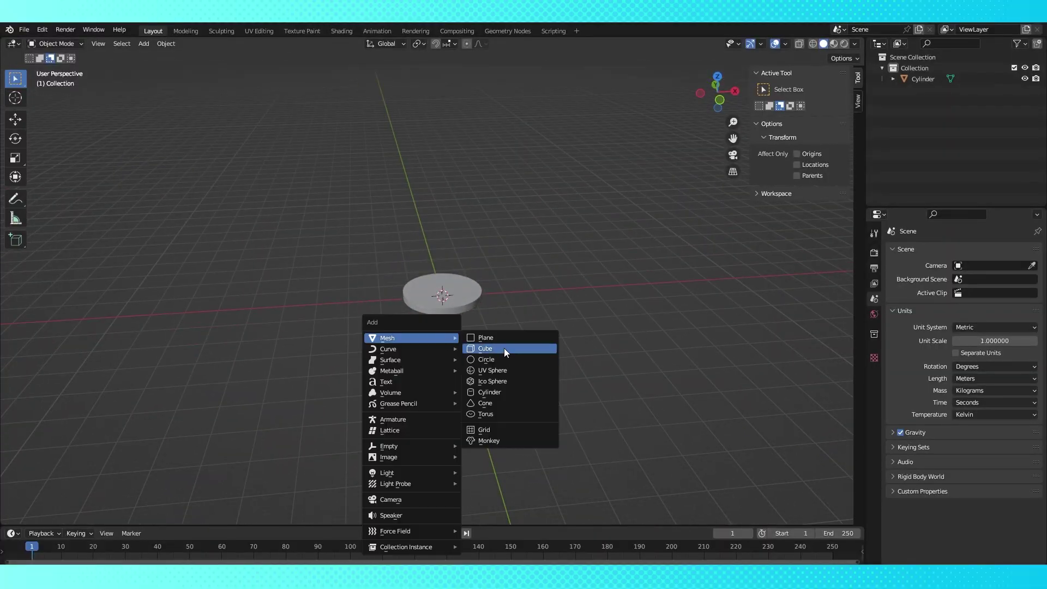
{"action": "left_click", "coordinate": [504, 348]}
{"action": "key", "text": "g"}
{"action": "key", "text": "z"}
{"action": "left_click", "coordinate": [494, 271]}
Scale the cube uniformly to about 12.3, and stretch it along X by a factor of about 3.94
{"action": "key", "text": "s"}
{"action": "left_click", "coordinate": [613, 289]}
{"action": "key", "text": "s"}
{"action": "key", "text": "x"}
{"action": "left_click", "coordinate": [343, 354]}
{"action": "middle_click_drag", "start_coordinate": [349, 349], "coordinate": [405, 336]}
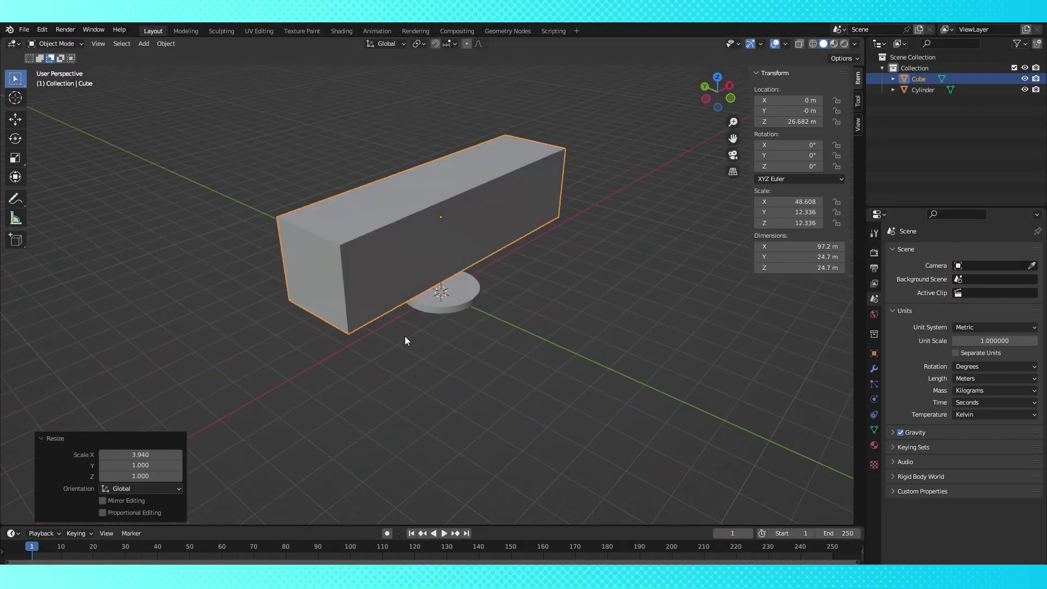
Stretch the elongated cube along Z to make it a taller block
{"action": "key", "text": "s"}
{"action": "key", "text": "z"}
{"action": "left_click", "coordinate": [429, 416]}
{"action": "key", "text": "s"}
{"action": "key", "text": "z"}
{"action": "middle_click_drag", "start_coordinate": [429, 416], "coordinate": [375, 289]}
{"action": "left_click", "coordinate": [490, 344]}
Duplicate the block's bottom face and separate the copy into its own object named Base
{"action": "key", "text": "Tab"}
{"action": "key", "text": "3"}
{"action": "left_click", "coordinate": [375, 289]}
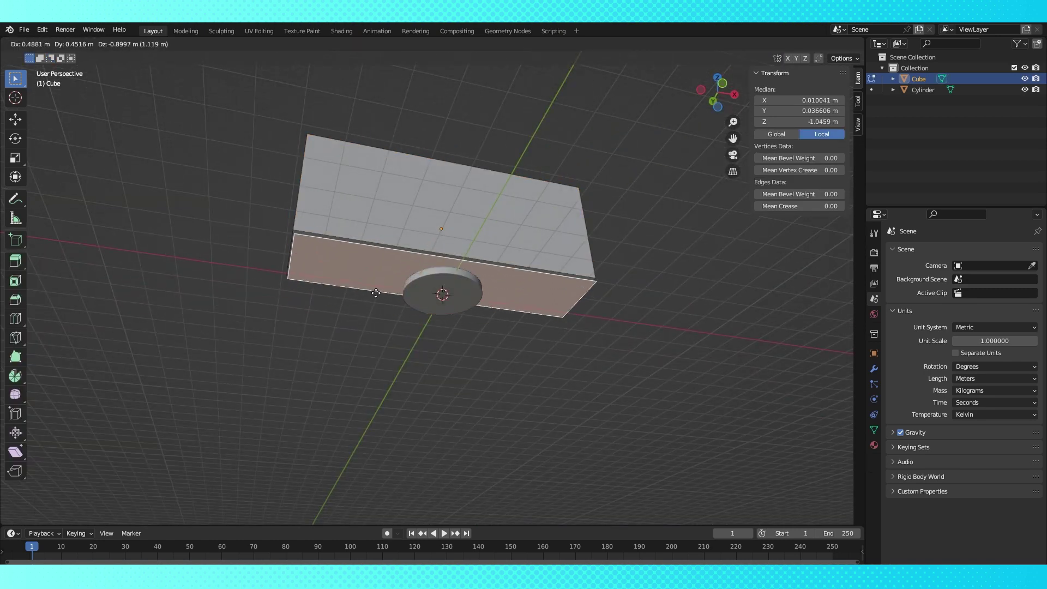
{"action": "right_click", "coordinate": [375, 292]}
{"action": "key", "text": "p"}
{"action": "key", "text": "s"}
{"action": "key", "text": "Return"}
{"action": "middle_click_drag", "start_coordinate": [608, 415], "coordinate": [608, 376]}
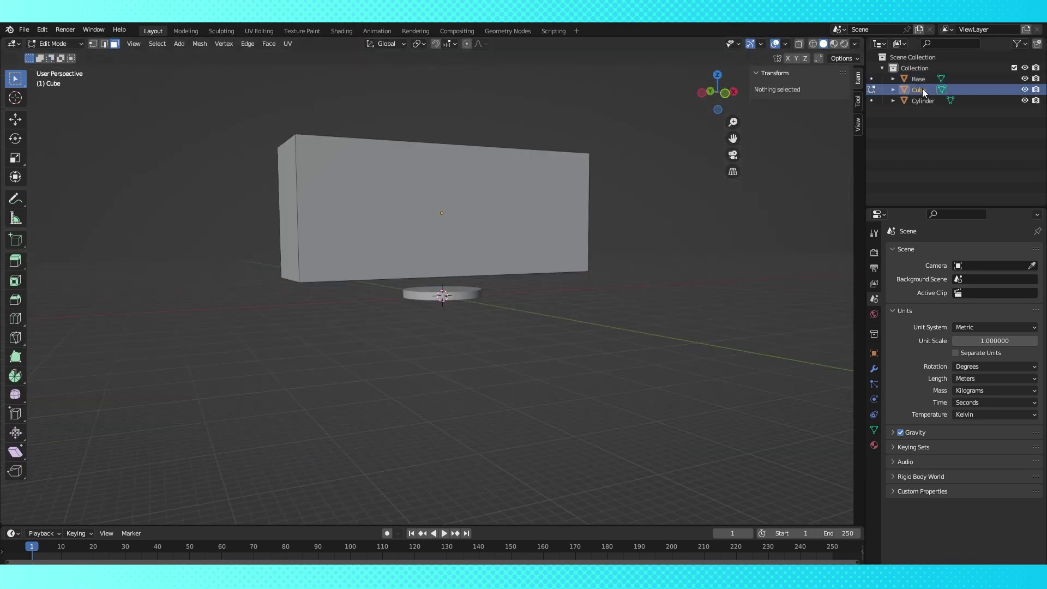
Subdivide the cube with a Subdivision Surface modifier set to Simple, and apply the modifier
{"action": "key", "text": "Tab"}
{"action": "left_click", "coordinate": [874, 368]}
{"action": "left_click", "coordinate": [927, 250]}
{"action": "left_click", "coordinate": [835, 451]}
{"action": "left_click", "coordinate": [1004, 285]}
{"action": "mouse_move", "coordinate": [467, 283]}
{"action": "middle_mouse_down"}
{"action": "mouse_move", "coordinate": [436, 233]}
{"action": "mouse_move", "coordinate": [453, 283]}
{"action": "middle_mouse_up"}
{"action": "key", "text": "ctrl+a"}
Select the three inner vertical edge lines on the block's long side face and move them along Y
{"action": "key", "text": "Tab"}
{"action": "middle_click_drag", "start_coordinate": [725, 305], "coordinate": [545, 322]}
{"action": "left_click", "coordinate": [104, 44]}
{"action": "left_click", "coordinate": [371, 218]}
{"action": "left_click", "coordinate": [378, 305], "text": "ctrl"}
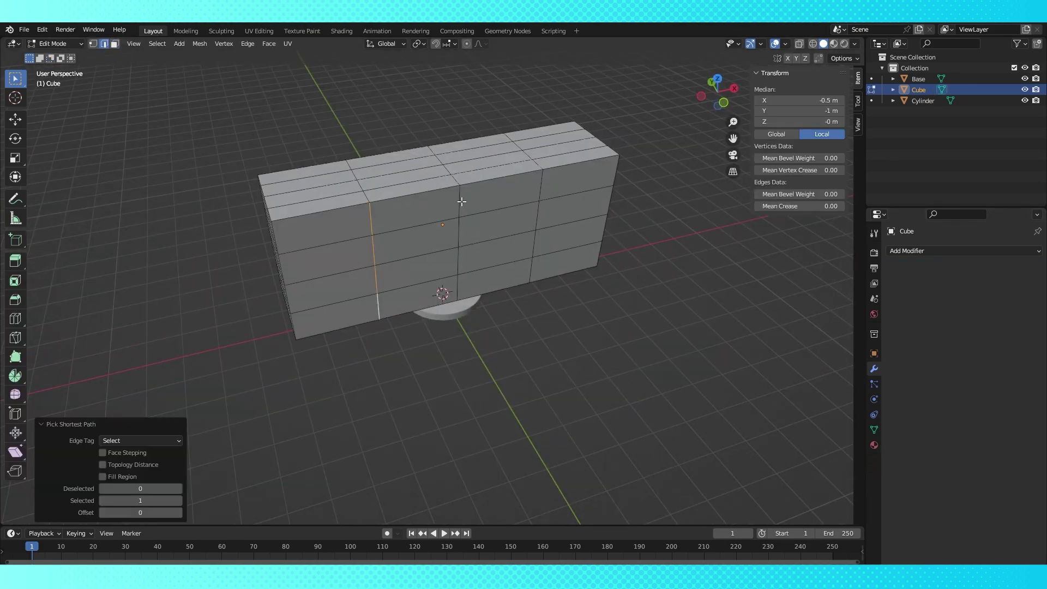
{"action": "left_click", "coordinate": [460, 202], "text": "shift"}
{"action": "left_click", "coordinate": [459, 285], "text": "ctrl"}
{"action": "left_click", "coordinate": [533, 270]}
{"action": "left_click", "coordinate": [540, 186], "text": "ctrl"}
{"action": "left_click", "coordinate": [460, 201], "text": "shift"}
{"action": "left_click", "coordinate": [458, 290], "text": "ctrl"}
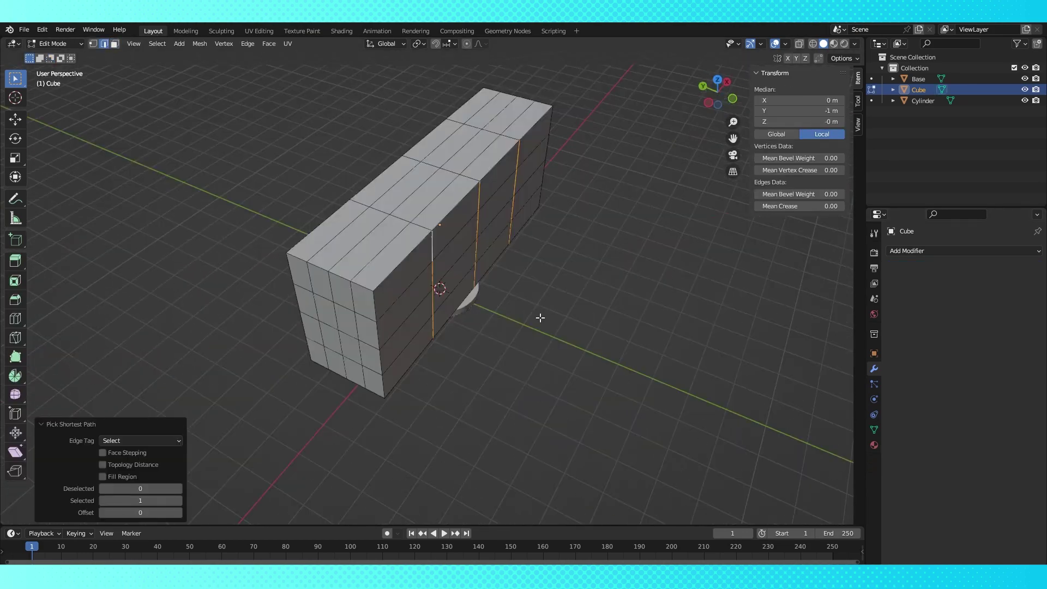
{"action": "key", "text": "g"}
{"action": "key", "text": "y"}
{"action": "middle_click_drag", "start_coordinate": [540, 317], "coordinate": [584, 313]}
{"action": "left_click", "coordinate": [581, 315]}
Move only the middle vertical edge line of the long side along Y
{"action": "left_click", "coordinate": [473, 229]}
{"action": "left_click", "coordinate": [468, 300], "text": "ctrl"}
{"action": "key", "text": "g"}
{"action": "key", "text": "y"}
{"action": "left_click", "coordinate": [565, 374]}
Select the two outer vertical edge lines on the block's long side and move them together along Y
{"action": "left_click", "coordinate": [338, 199]}
{"action": "left_click", "coordinate": [352, 317], "text": "ctrl"}
{"action": "left_click", "coordinate": [535, 153], "text": "shift"}
{"action": "left_click", "coordinate": [526, 259], "text": "ctrl"}
{"action": "key", "text": "g"}
{"action": "key", "text": "y"}
{"action": "left_click", "coordinate": [554, 340]}
{"action": "left_click", "coordinate": [433, 222], "text": "shift"}
{"action": "middle_click_drag", "start_coordinate": [432, 222], "coordinate": [517, 117]}
{"action": "left_click", "coordinate": [338, 208], "text": "ctrl"}
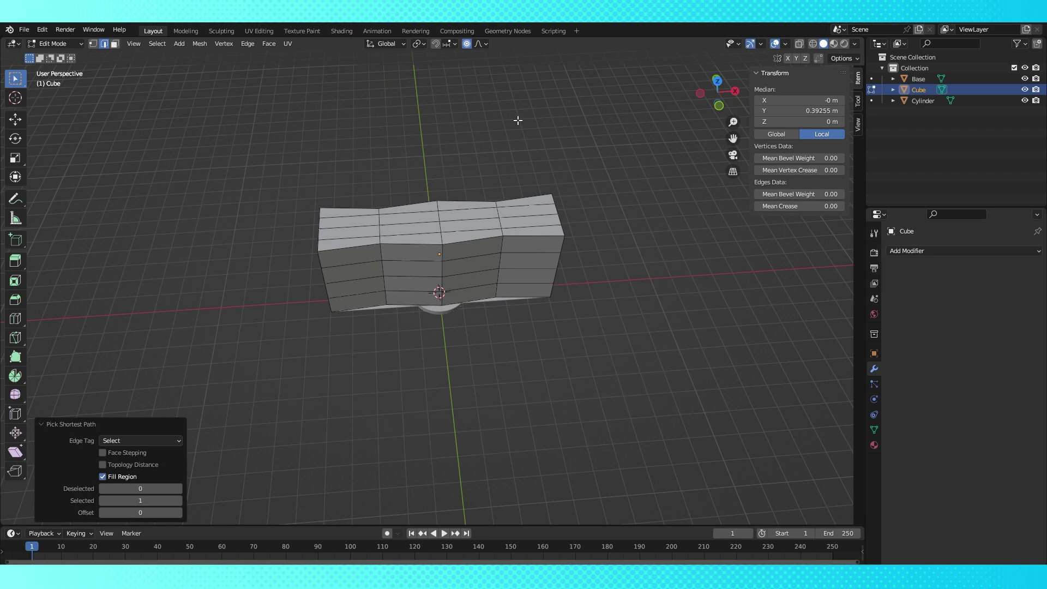
{"action": "key", "text": "g"}
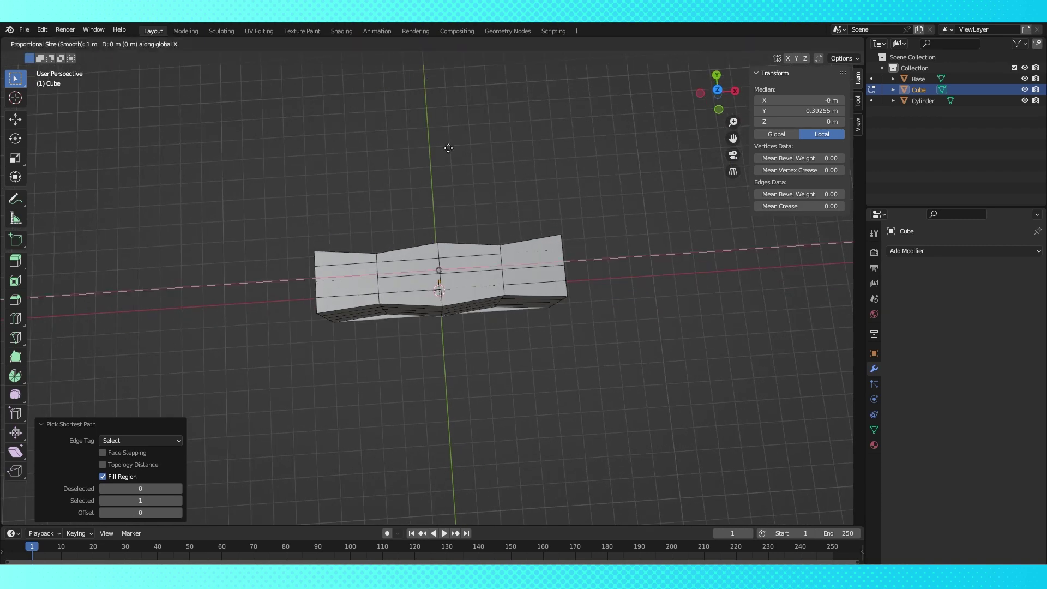
{"action": "right_click", "coordinate": [448, 148]}
Set the transform orientation to Local and pull the vertical center edges of the +X end face outward along X
{"action": "left_click", "coordinate": [418, 44]}
{"action": "left_click", "coordinate": [347, 89]}
{"action": "left_click", "coordinate": [453, 169]}
{"action": "middle_click_drag", "start_coordinate": [458, 169], "coordinate": [382, 100]}
{"action": "left_click", "coordinate": [496, 278]}
{"action": "left_click", "coordinate": [492, 338], "text": "shift"}
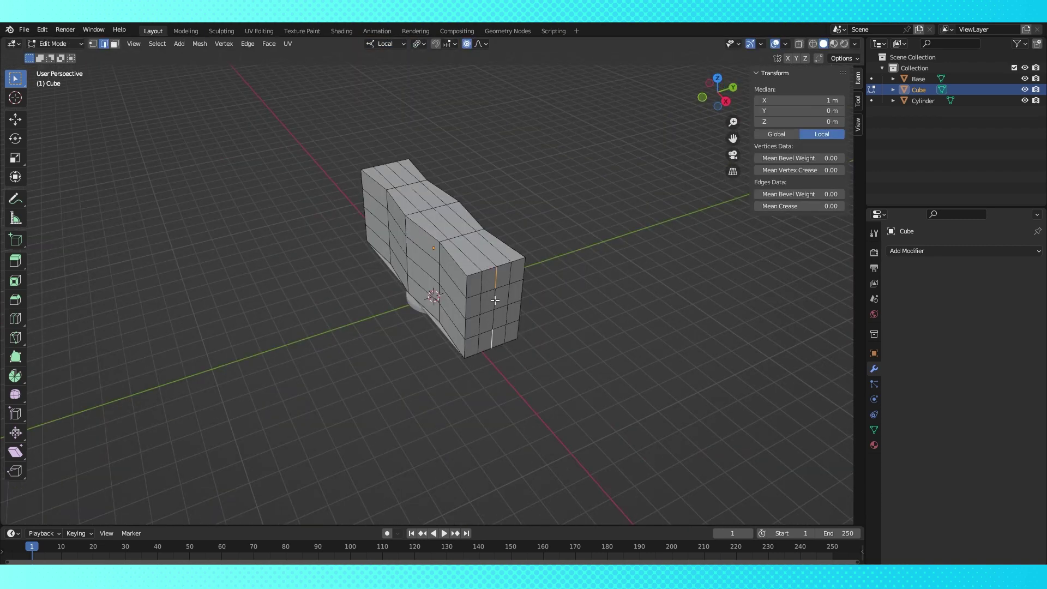
{"action": "left_click", "coordinate": [495, 300], "text": "ctrl"}
{"action": "key", "text": "g"}
{"action": "key", "text": "x"}
{"action": "middle_click_drag", "start_coordinate": [522, 312], "coordinate": [679, 297]}
{"action": "left_click", "coordinate": [564, 333]}
Pull the vertical center edge line of the opposite end face outward along local X
{"action": "left_click", "coordinate": [382, 216]}
{"action": "left_click", "coordinate": [382, 287], "text": "ctrl"}
{"action": "key", "text": "g"}
{"action": "key", "text": "x"}
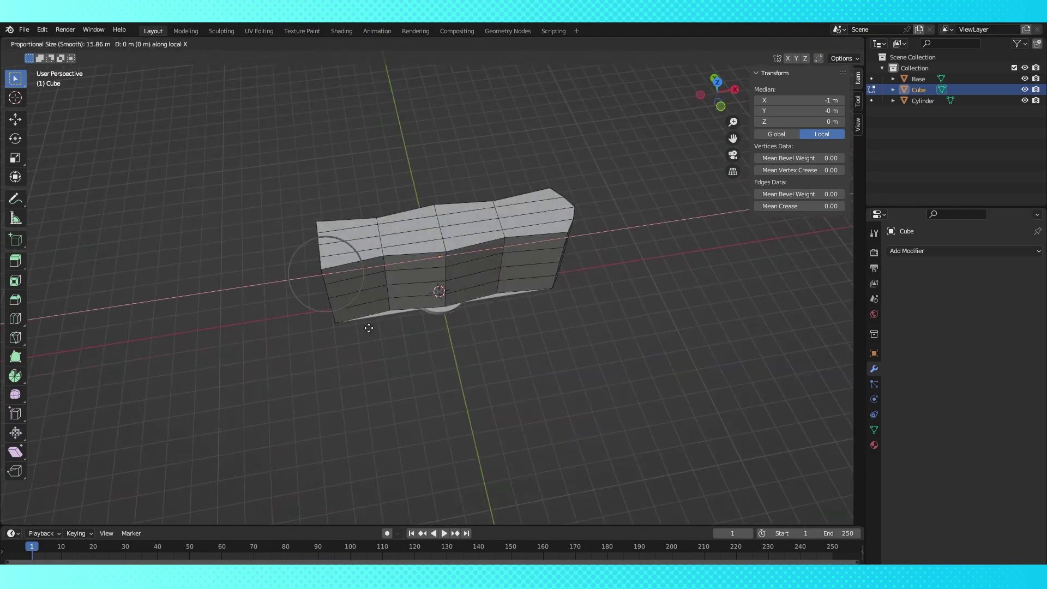
{"action": "left_click", "coordinate": [354, 327]}
Hide the Base and Cylinder objects and return the transform orientation to Global
{"action": "left_click", "coordinate": [675, 353]}
{"action": "left_click", "coordinate": [1024, 100]}
{"action": "left_click", "coordinate": [385, 43]}
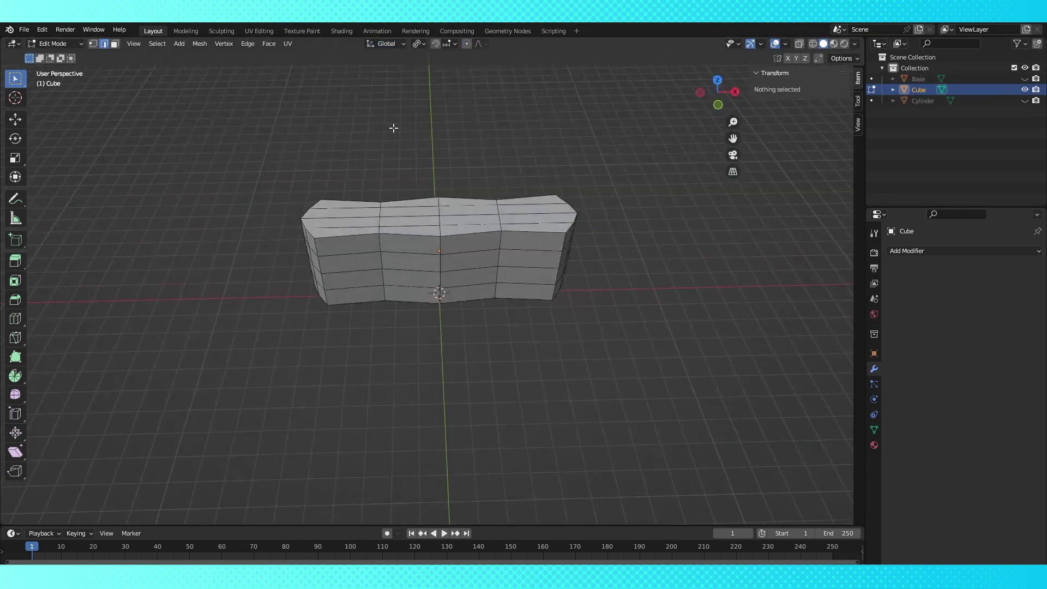
Remesh the block in the Sculpting workspace with a voxel size of 0.05 m
{"action": "left_click", "coordinate": [221, 30]}
{"action": "left_click", "coordinate": [807, 58]}
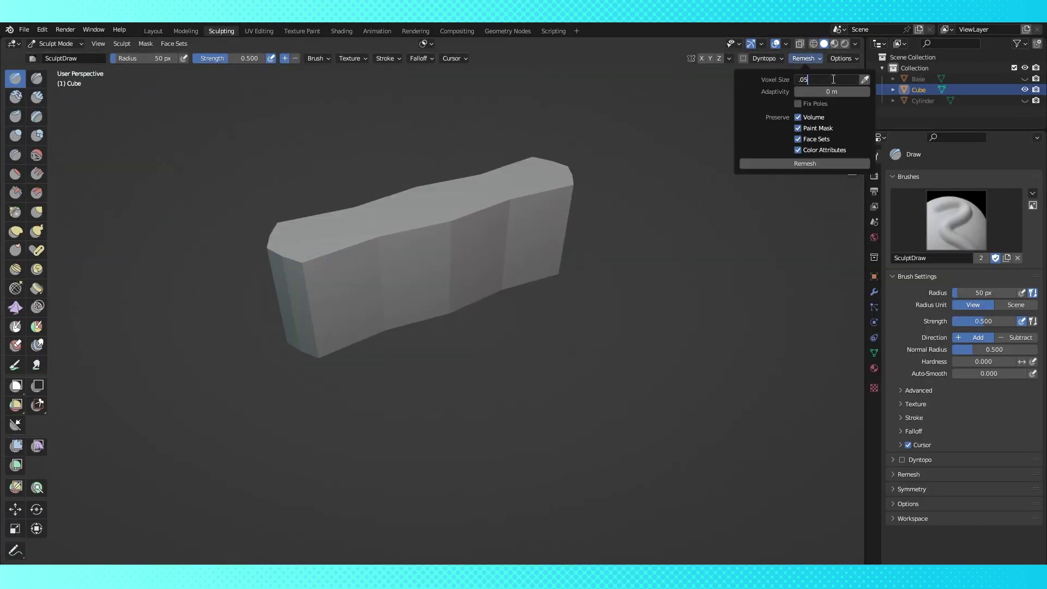
{"action": "left_click", "coordinate": [802, 162]}
Build up the left end of the block's front face with Draw brush strokes, and smooth that area
{"action": "mouse_move", "coordinate": [531, 277]}
{"action": "middle_mouse_down"}
{"action": "mouse_move", "coordinate": [546, 267]}
{"action": "mouse_move", "coordinate": [538, 256]}
{"action": "mouse_move", "coordinate": [381, 229]}
{"action": "mouse_move", "coordinate": [474, 342]}
{"action": "mouse_move", "coordinate": [428, 234]}
{"action": "middle_mouse_up"}
{"action": "middle_click_drag", "start_coordinate": [575, 271], "coordinate": [308, 218]}
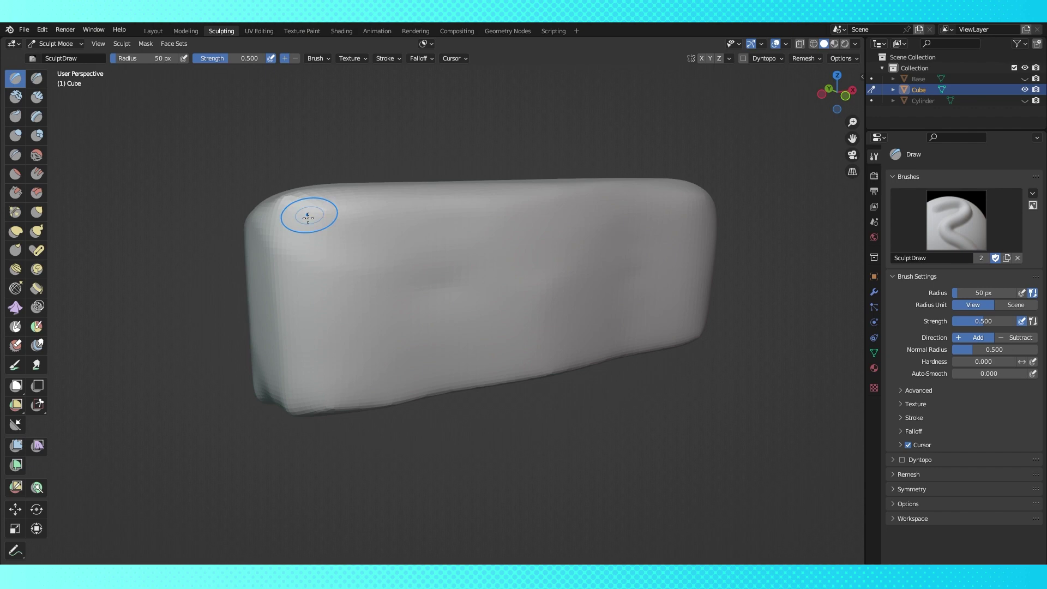
{"action": "left_click_drag", "start_coordinate": [306, 292], "coordinate": [414, 281]}
{"action": "left_click_drag", "start_coordinate": [300, 322], "coordinate": [414, 310]}
{"action": "left_click_drag", "start_coordinate": [300, 352], "coordinate": [420, 338]}
{"action": "left_click_drag", "start_coordinate": [300, 382], "coordinate": [423, 365]}
{"action": "left_click_drag", "start_coordinate": [294, 409], "coordinate": [420, 390]}
{"action": "mouse_move", "coordinate": [292, 251]}
{"action": "left_mouse_down", "text": "shift"}
{"action": "mouse_move", "coordinate": [327, 305]}
{"action": "mouse_move", "coordinate": [327, 354]}
{"action": "mouse_move", "coordinate": [406, 354]}
{"action": "left_mouse_up", "text": "shift"}
{"action": "left_click_drag", "start_coordinate": [286, 421], "coordinate": [338, 386], "text": "shift"}
{"action": "middle_click_drag", "start_coordinate": [339, 386], "coordinate": [300, 389]}
{"action": "scroll", "coordinate": [300, 389], "scroll_direction": "down", "scroll_amount": 2}
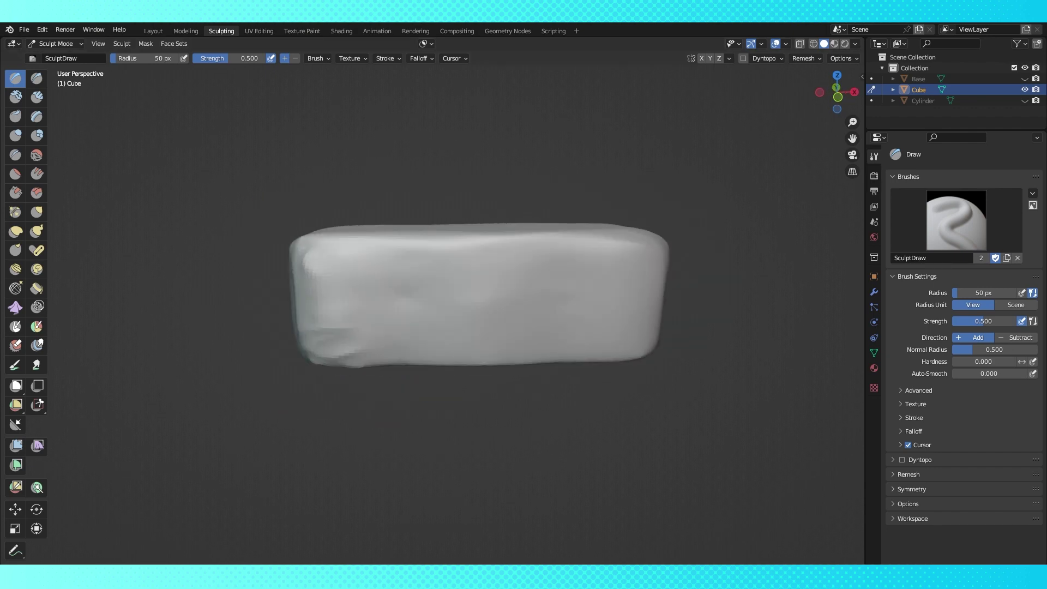
Sculpt a row of rounded vertical columns separated by grooves across the block's front face using the Draw brush
{"action": "scroll", "coordinate": [414, 322], "scroll_direction": "up", "scroll_amount": 2}
{"action": "mouse_move", "coordinate": [382, 327]}
{"action": "middle_mouse_down"}
{"action": "mouse_move", "coordinate": [415, 322]}
{"action": "mouse_move", "coordinate": [414, 349]}
{"action": "middle_mouse_up"}
{"action": "mouse_move", "coordinate": [409, 382]}
{"action": "left_mouse_down"}
{"action": "mouse_move", "coordinate": [452, 229]}
{"action": "mouse_move", "coordinate": [461, 385]}
{"action": "mouse_move", "coordinate": [466, 220]}
{"action": "left_mouse_up"}
{"action": "middle_click_drag", "start_coordinate": [466, 220], "coordinate": [491, 234]}
{"action": "left_click_drag", "start_coordinate": [575, 390], "coordinate": [505, 382]}
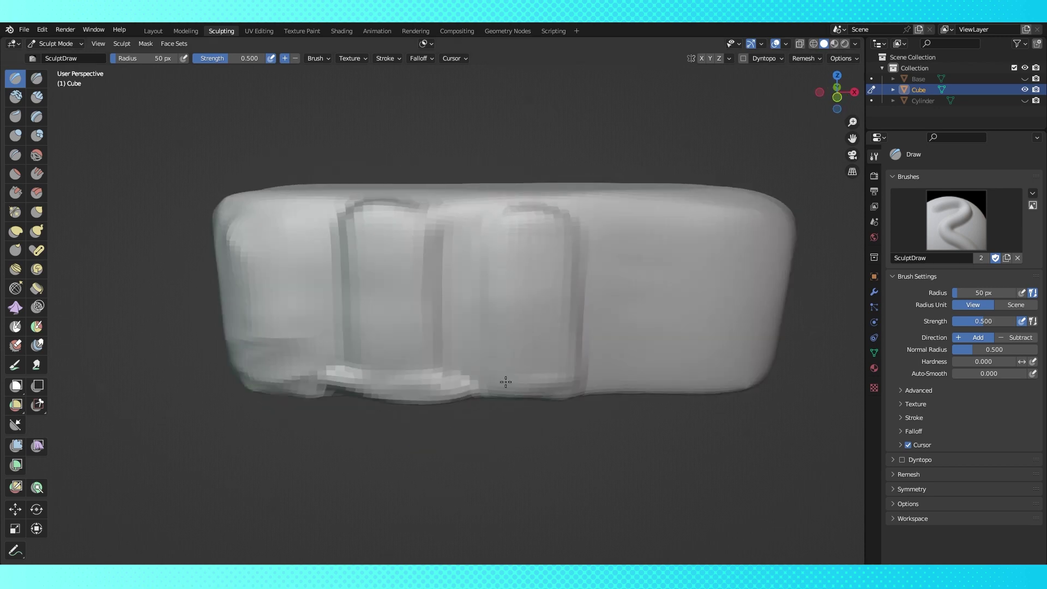
{"action": "mouse_move", "coordinate": [662, 381]}
{"action": "left_mouse_down"}
{"action": "mouse_move", "coordinate": [703, 240]}
{"action": "mouse_move", "coordinate": [687, 212]}
{"action": "mouse_move", "coordinate": [684, 381]}
{"action": "left_mouse_up"}
{"action": "left_click_drag", "start_coordinate": [540, 376], "coordinate": [551, 245]}
{"action": "left_click_drag", "start_coordinate": [414, 229], "coordinate": [366, 377]}
{"action": "middle_click_drag", "start_coordinate": [365, 349], "coordinate": [349, 333]}
{"action": "mouse_move", "coordinate": [257, 229]}
{"action": "left_mouse_down"}
{"action": "mouse_move", "coordinate": [341, 351]}
{"action": "mouse_move", "coordinate": [322, 197]}
{"action": "left_mouse_up"}
{"action": "middle_click_drag", "start_coordinate": [753, 284], "coordinate": [715, 288]}
{"action": "left_click_drag", "start_coordinate": [688, 231], "coordinate": [668, 409]}
Sculpt horizontal ledges across the upper and middle parts of the front columns
{"action": "scroll", "coordinate": [539, 294], "scroll_direction": "down", "scroll_amount": 5}
{"action": "mouse_move", "coordinate": [490, 295]}
{"action": "middle_mouse_down"}
{"action": "mouse_move", "coordinate": [540, 295]}
{"action": "mouse_move", "coordinate": [551, 284]}
{"action": "middle_mouse_up"}
{"action": "scroll", "coordinate": [550, 213], "scroll_direction": "up", "scroll_amount": 5}
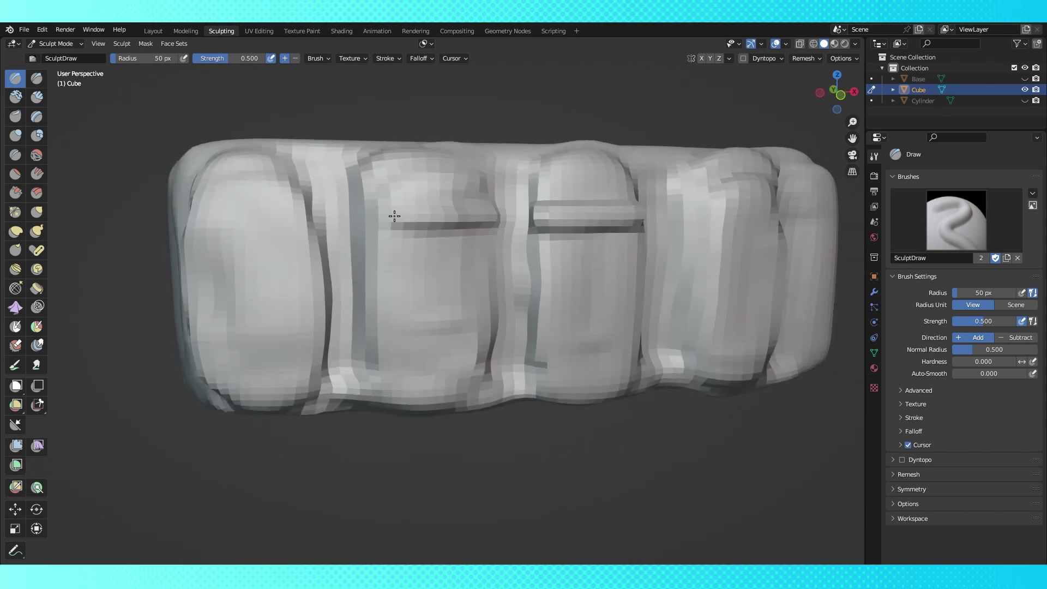
{"action": "left_click_drag", "start_coordinate": [204, 239], "coordinate": [433, 309]}
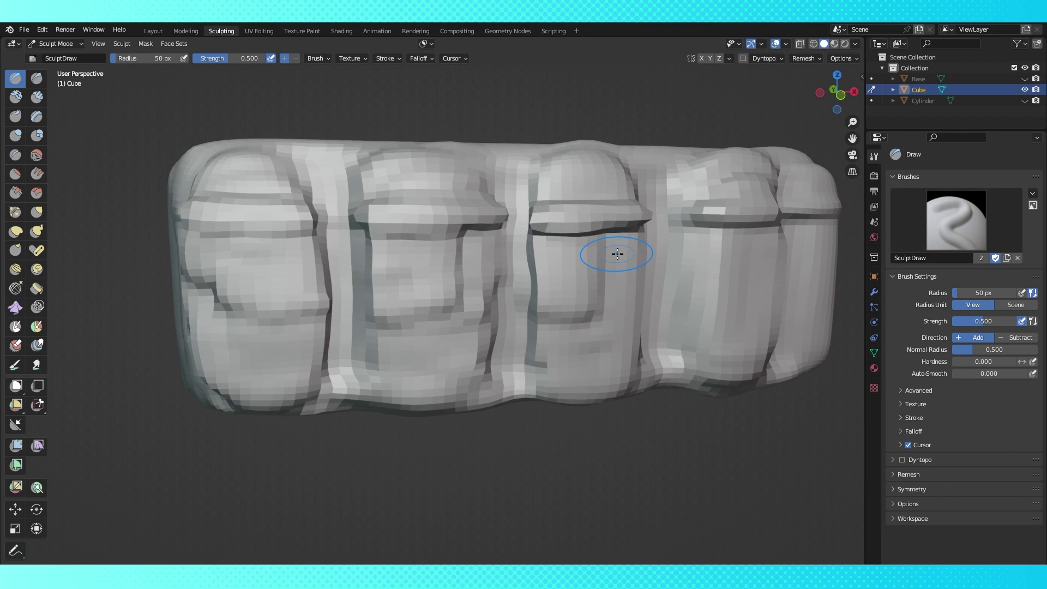
{"action": "mouse_move", "coordinate": [586, 382]}
{"action": "middle_mouse_down"}
{"action": "mouse_move", "coordinate": [577, 367]}
{"action": "mouse_move", "coordinate": [605, 357]}
{"action": "middle_mouse_up"}
{"action": "left_click_drag", "start_coordinate": [273, 270], "coordinate": [605, 308]}
{"action": "middle_click_drag", "start_coordinate": [611, 316], "coordinate": [572, 329]}
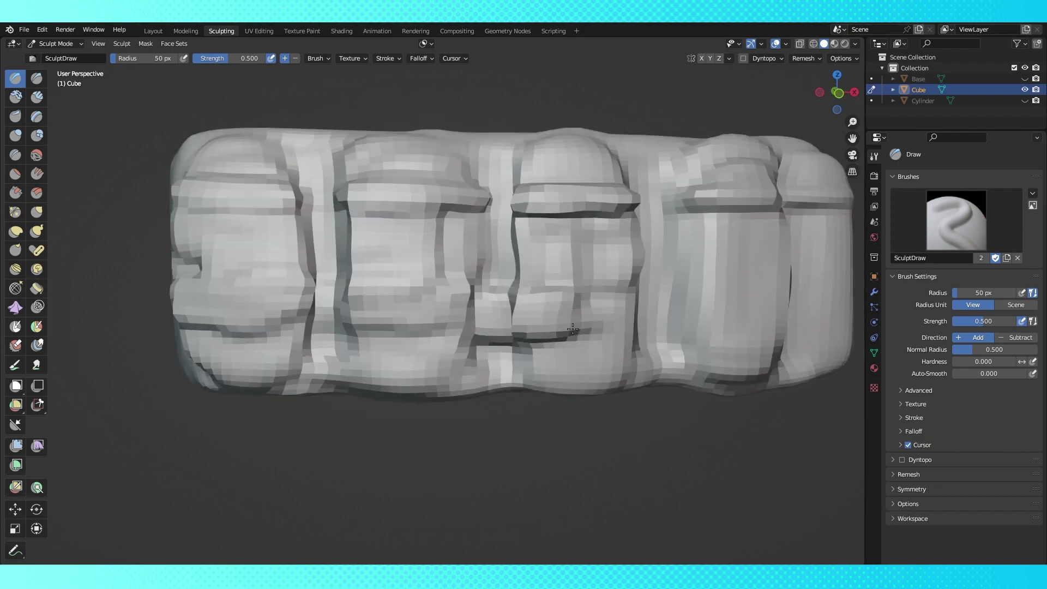
Extend the lower horizontal ledge across the gaps and columns toward the block's right end
{"action": "left_click_drag", "start_coordinate": [572, 329], "coordinate": [700, 326]}
{"action": "middle_click_drag", "start_coordinate": [701, 326], "coordinate": [755, 322]}
{"action": "left_click_drag", "start_coordinate": [615, 319], "coordinate": [656, 324]}
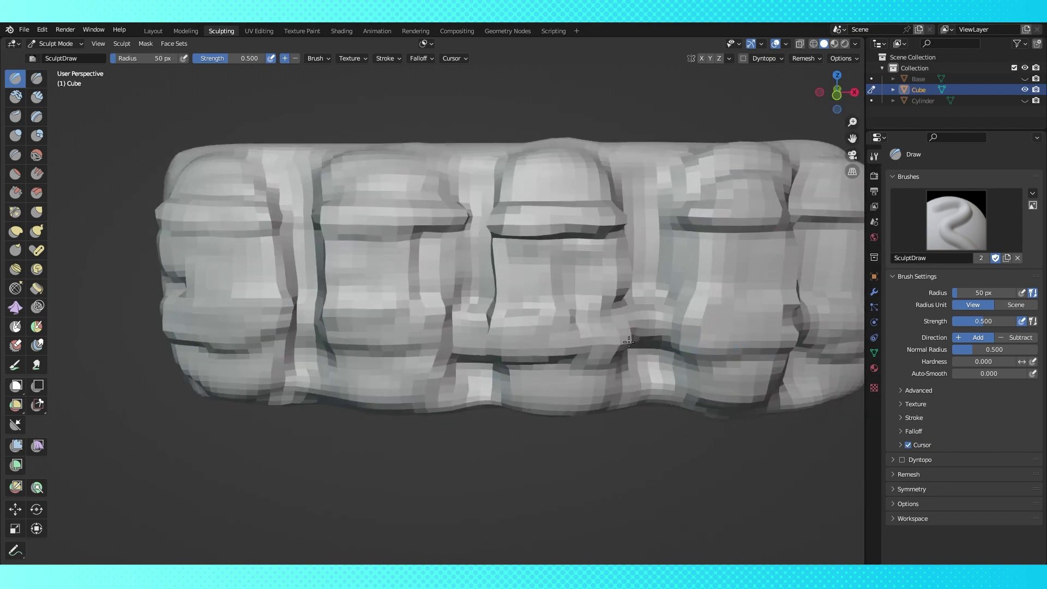
{"action": "middle_click_drag", "start_coordinate": [657, 324], "coordinate": [682, 326]}
{"action": "left_click_drag", "start_coordinate": [491, 323], "coordinate": [528, 333]}
{"action": "middle_click_drag", "start_coordinate": [527, 332], "coordinate": [550, 333]}
{"action": "left_click_drag", "start_coordinate": [389, 314], "coordinate": [406, 333]}
{"action": "middle_click_drag", "start_coordinate": [406, 333], "coordinate": [419, 349]}
{"action": "scroll", "coordinate": [320, 263], "scroll_direction": "down", "scroll_amount": 3}
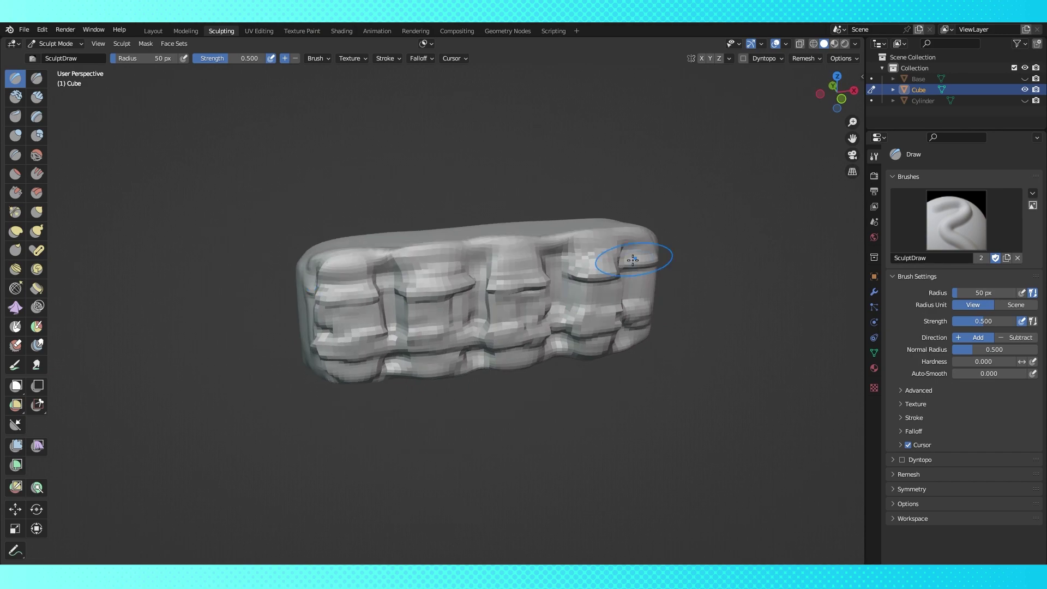
Sculpt a rocky ridge along the bottom edge of the block's front face
{"action": "scroll", "coordinate": [555, 285], "scroll_direction": "up", "scroll_amount": 3}
{"action": "mouse_move", "coordinate": [632, 261]}
{"action": "middle_mouse_down"}
{"action": "mouse_move", "coordinate": [555, 285]}
{"action": "mouse_move", "coordinate": [607, 345]}
{"action": "mouse_move", "coordinate": [681, 310]}
{"action": "middle_mouse_up"}
{"action": "scroll", "coordinate": [300, 304], "scroll_direction": "up", "scroll_amount": 3}
{"action": "scroll", "coordinate": [299, 304], "scroll_direction": "down", "scroll_amount": 2}
{"action": "middle_click_drag", "start_coordinate": [277, 440], "coordinate": [250, 411], "text": "shift"}
{"action": "left_click_drag", "start_coordinate": [250, 410], "coordinate": [666, 387]}
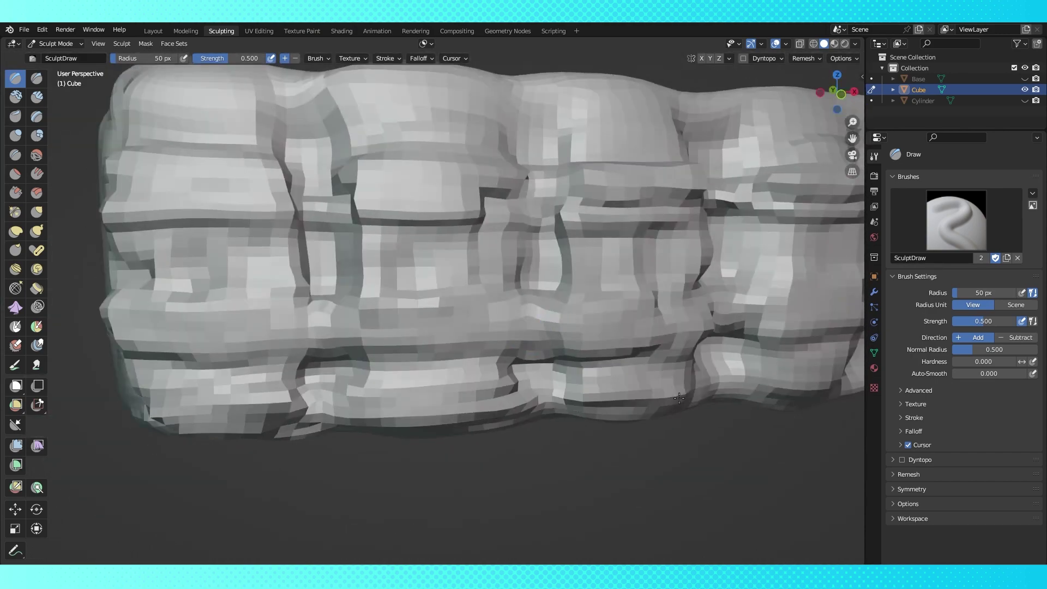
{"action": "middle_click_drag", "start_coordinate": [666, 388], "coordinate": [662, 366]}
{"action": "scroll", "coordinate": [662, 365], "scroll_direction": "down", "scroll_amount": 4}
{"action": "left_click_drag", "start_coordinate": [578, 365], "coordinate": [698, 349]}
Sculpt a vertical stroke down the right-hand part of the block to add more rock relief
{"action": "mouse_move", "coordinate": [573, 328]}
{"action": "middle_mouse_down"}
{"action": "mouse_move", "coordinate": [546, 300]}
{"action": "mouse_move", "coordinate": [537, 319]}
{"action": "mouse_move", "coordinate": [584, 351]}
{"action": "mouse_move", "coordinate": [615, 345]}
{"action": "mouse_move", "coordinate": [612, 365]}
{"action": "mouse_move", "coordinate": [594, 272]}
{"action": "middle_mouse_up"}
{"action": "scroll", "coordinate": [595, 272], "scroll_direction": "up", "scroll_amount": 2}
{"action": "left_click_drag", "start_coordinate": [712, 223], "coordinate": [725, 405]}
{"action": "scroll", "coordinate": [720, 404], "scroll_direction": "down", "scroll_amount": 2}
Sculpt long rocky ridges and uneven bumps along the top surface of the block with the Draw brush
{"action": "mouse_move", "coordinate": [709, 404]}
{"action": "middle_mouse_down"}
{"action": "mouse_move", "coordinate": [758, 395]}
{"action": "mouse_move", "coordinate": [698, 409]}
{"action": "mouse_move", "coordinate": [362, 364]}
{"action": "middle_mouse_up"}
{"action": "scroll", "coordinate": [674, 399], "scroll_direction": "down", "scroll_amount": 3}
{"action": "scroll", "coordinate": [674, 399], "scroll_direction": "up", "scroll_amount": 3}
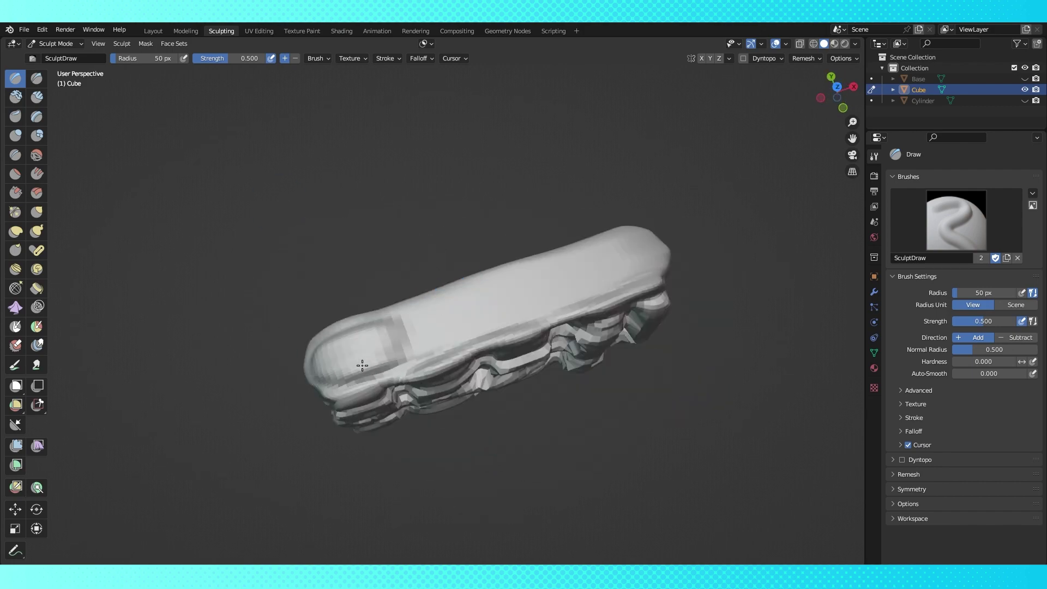
{"action": "middle_click_drag", "start_coordinate": [560, 271], "coordinate": [388, 350]}
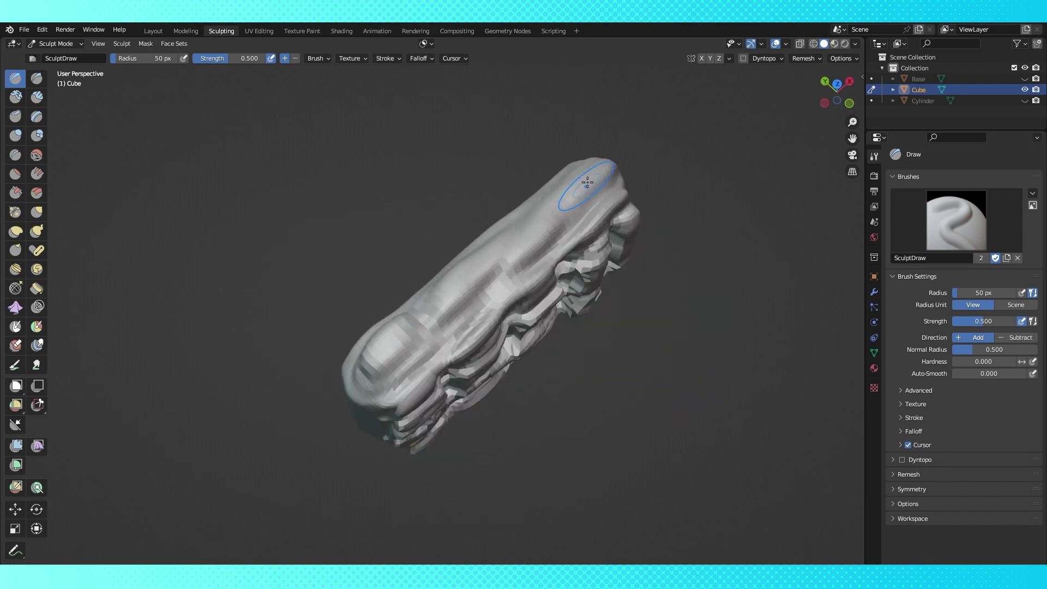
{"action": "middle_click_drag", "start_coordinate": [587, 182], "coordinate": [443, 250]}
{"action": "scroll", "coordinate": [570, 223], "scroll_direction": "up", "scroll_amount": 3}
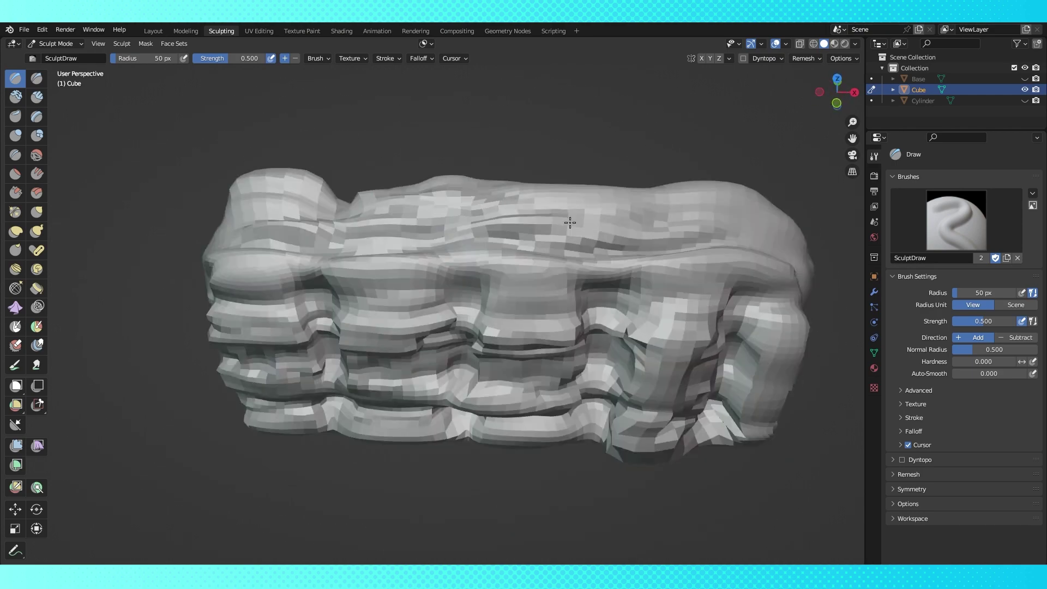
Sculpt horizontal ledges with vertical grooves between them on the block's +X end face
{"action": "middle_click_drag", "start_coordinate": [570, 222], "coordinate": [353, 311]}
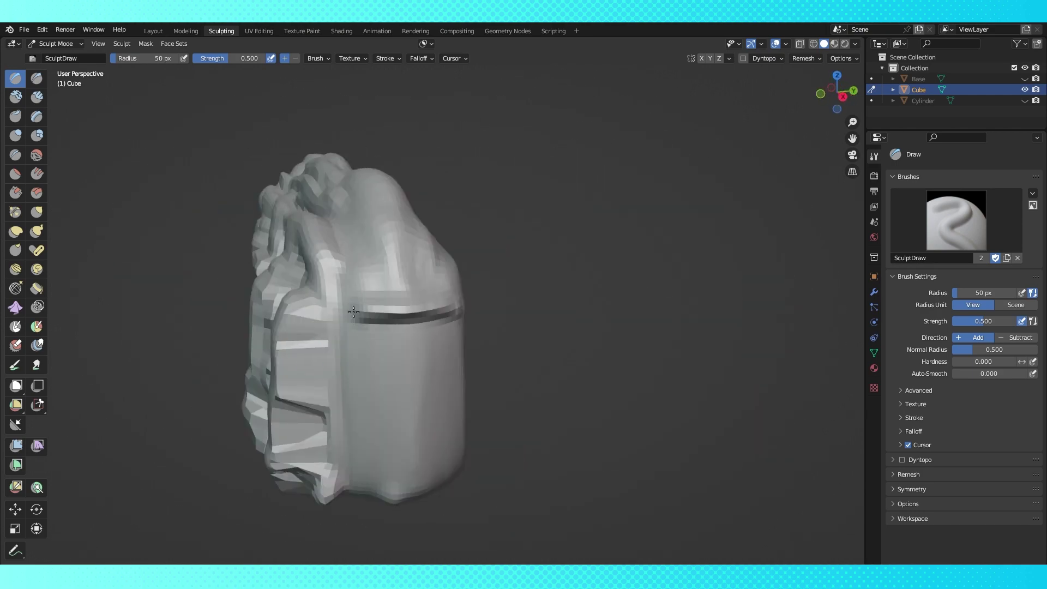
{"action": "middle_click_drag", "start_coordinate": [400, 386], "coordinate": [287, 375]}
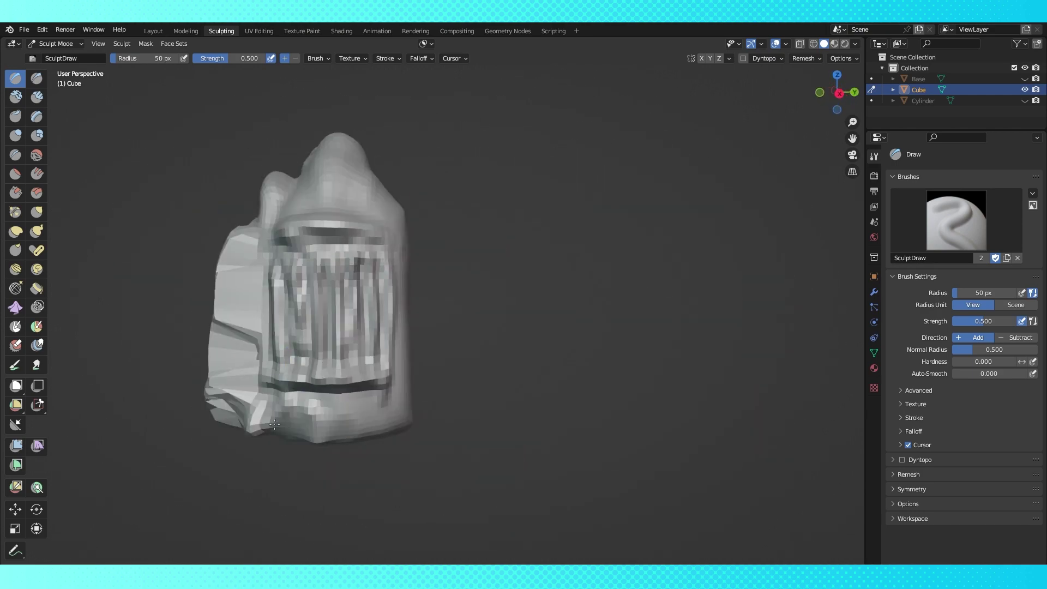
{"action": "middle_click_drag", "start_coordinate": [300, 272], "coordinate": [285, 305]}
{"action": "left_click_drag", "start_coordinate": [289, 302], "coordinate": [390, 291]}
Sculpt two horizontal ledges joined by a row of vertical grooves on the block's opposite, -X end face
{"action": "middle_click_drag", "start_coordinate": [567, 295], "coordinate": [324, 297]}
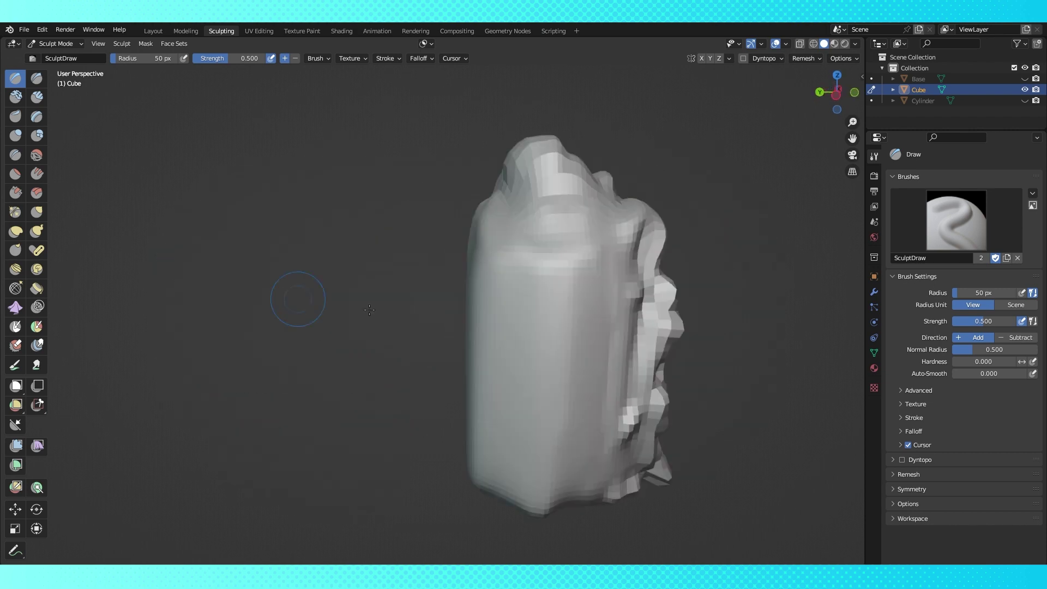
{"action": "left_click_drag", "start_coordinate": [480, 272], "coordinate": [635, 273]}
{"action": "mouse_move", "coordinate": [621, 319]}
{"action": "left_mouse_down"}
{"action": "mouse_move", "coordinate": [474, 317]}
{"action": "mouse_move", "coordinate": [501, 423]}
{"action": "left_mouse_up"}
{"action": "left_click_drag", "start_coordinate": [537, 325], "coordinate": [532, 436]}
{"action": "left_click_drag", "start_coordinate": [568, 327], "coordinate": [561, 406]}
{"action": "left_click_drag", "start_coordinate": [521, 341], "coordinate": [518, 430]}
{"action": "left_click_drag", "start_coordinate": [485, 344], "coordinate": [483, 437]}
{"action": "left_click_drag", "start_coordinate": [616, 453], "coordinate": [475, 460]}
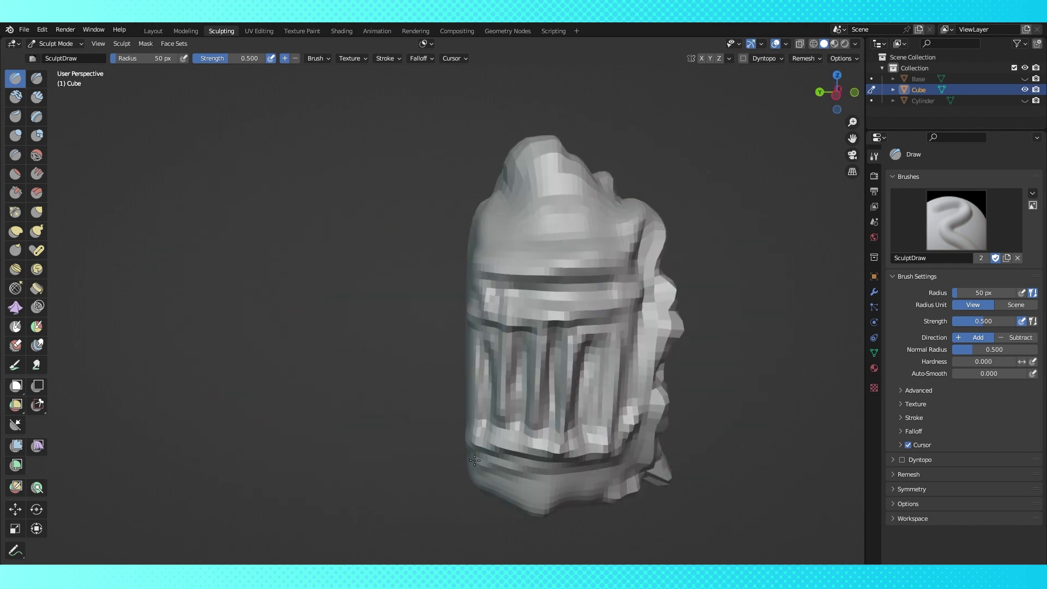
Sculpt vertical columns on the block's back face and horizontal ledges across their upper parts
{"action": "middle_click_drag", "start_coordinate": [554, 475], "coordinate": [444, 233]}
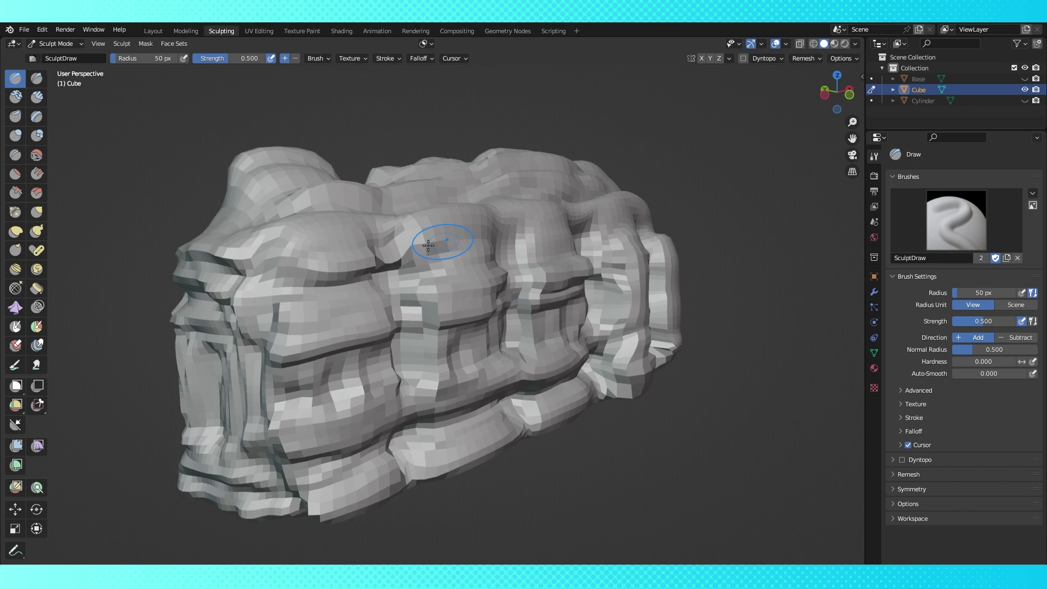
{"action": "middle_click_drag", "start_coordinate": [360, 315], "coordinate": [292, 296]}
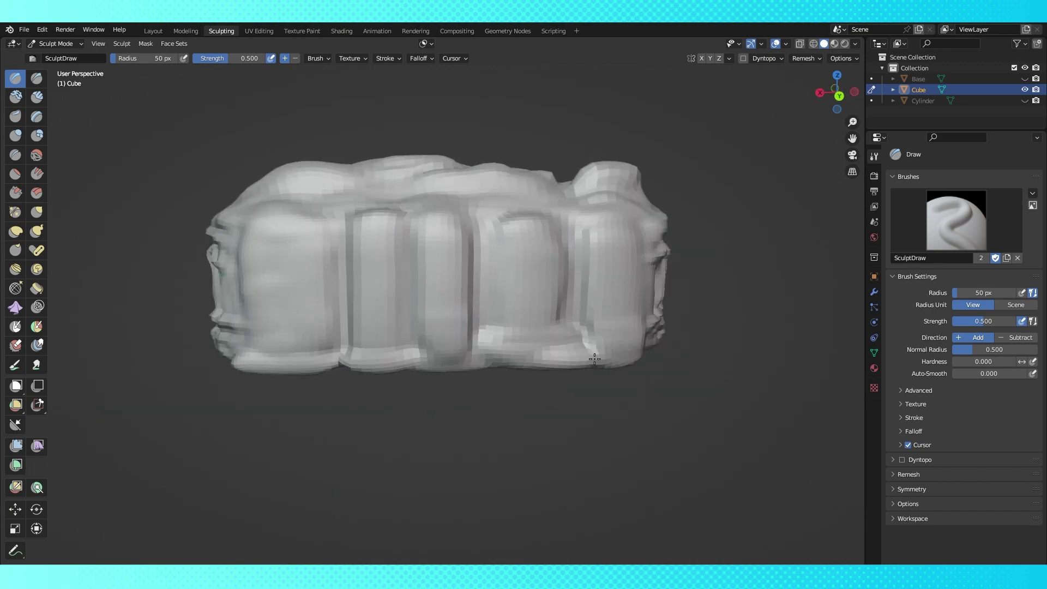
{"action": "middle_click_drag", "start_coordinate": [595, 358], "coordinate": [303, 285]}
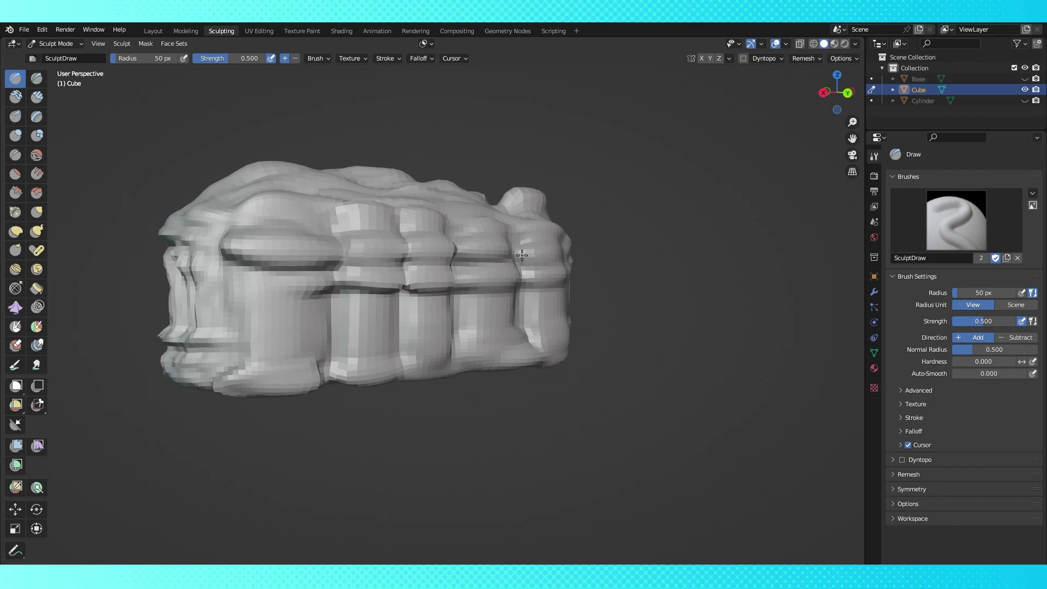
{"action": "mouse_move", "coordinate": [522, 255]}
{"action": "middle_mouse_down"}
{"action": "mouse_move", "coordinate": [519, 351]}
{"action": "mouse_move", "coordinate": [625, 404]}
{"action": "middle_mouse_up"}
{"action": "mouse_move", "coordinate": [583, 328]}
{"action": "middle_mouse_down"}
{"action": "mouse_move", "coordinate": [626, 339]}
{"action": "mouse_move", "coordinate": [627, 229]}
{"action": "middle_mouse_up"}
Use the Flatten brush on the block's underside, and return to the Draw brush for strokes near its edge
{"action": "key", "text": "shift+t"}
{"action": "scroll", "coordinate": [432, 386], "scroll_direction": "down", "scroll_amount": 4}
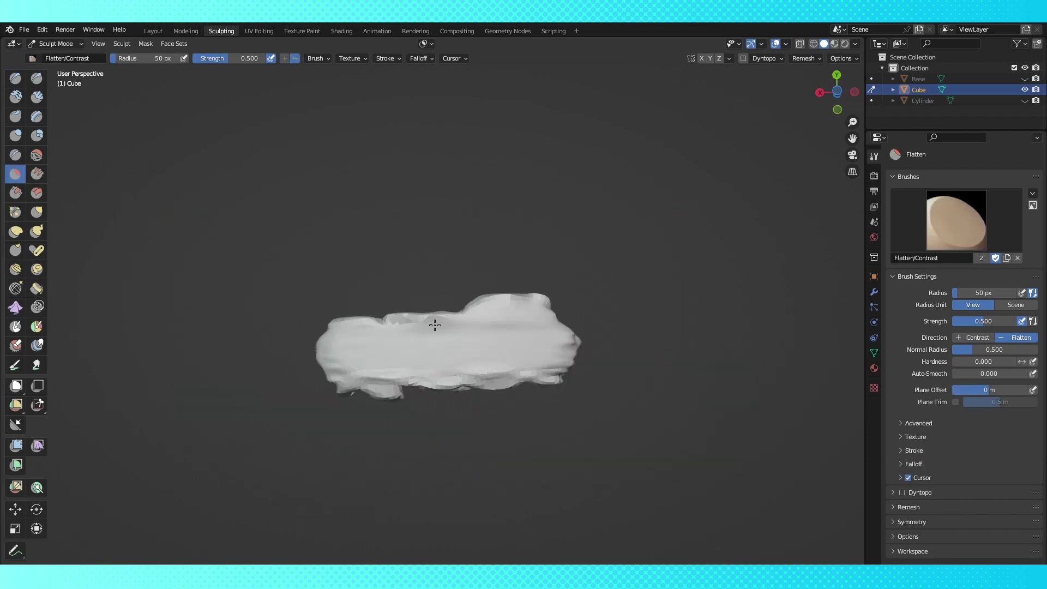
{"action": "scroll", "coordinate": [394, 382], "scroll_direction": "up", "scroll_amount": 8}
{"action": "key", "text": "x"}
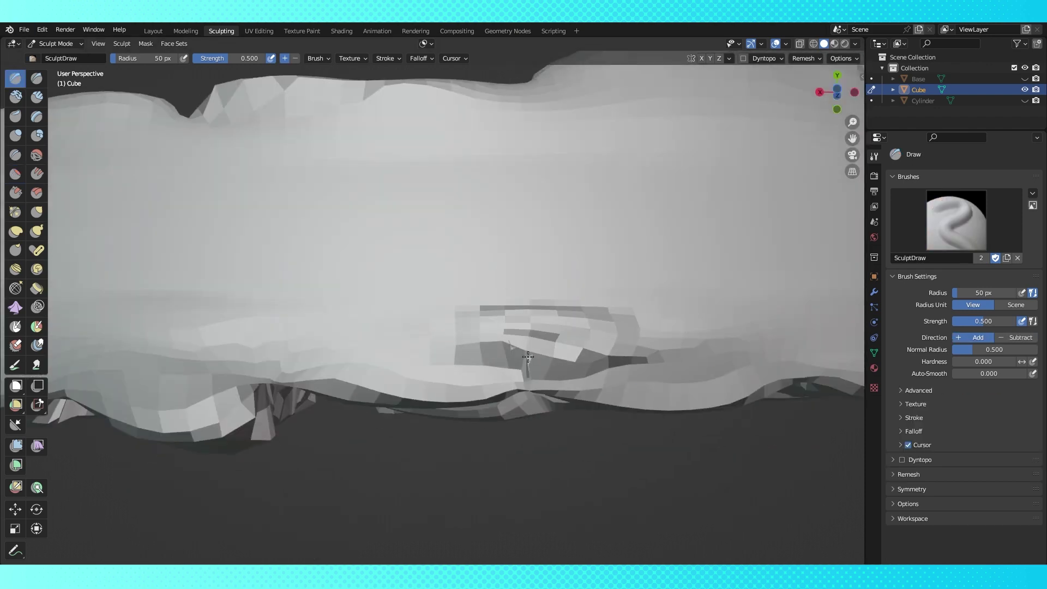
Change the voxel size and remesh the sculpted block to get a denser mesh
{"action": "scroll", "coordinate": [643, 322], "scroll_direction": "down", "scroll_amount": 8}
{"action": "mouse_move", "coordinate": [642, 322]}
{"action": "middle_mouse_down"}
{"action": "mouse_move", "coordinate": [600, 365]}
{"action": "mouse_move", "coordinate": [548, 371]}
{"action": "mouse_move", "coordinate": [665, 415]}
{"action": "mouse_move", "coordinate": [818, 338]}
{"action": "middle_mouse_up"}
{"action": "left_click", "coordinate": [805, 58]}
{"action": "double_click", "coordinate": [825, 80]}
{"action": "left_click", "coordinate": [805, 163]}
{"action": "scroll", "coordinate": [689, 299], "scroll_direction": "up", "scroll_amount": 3}
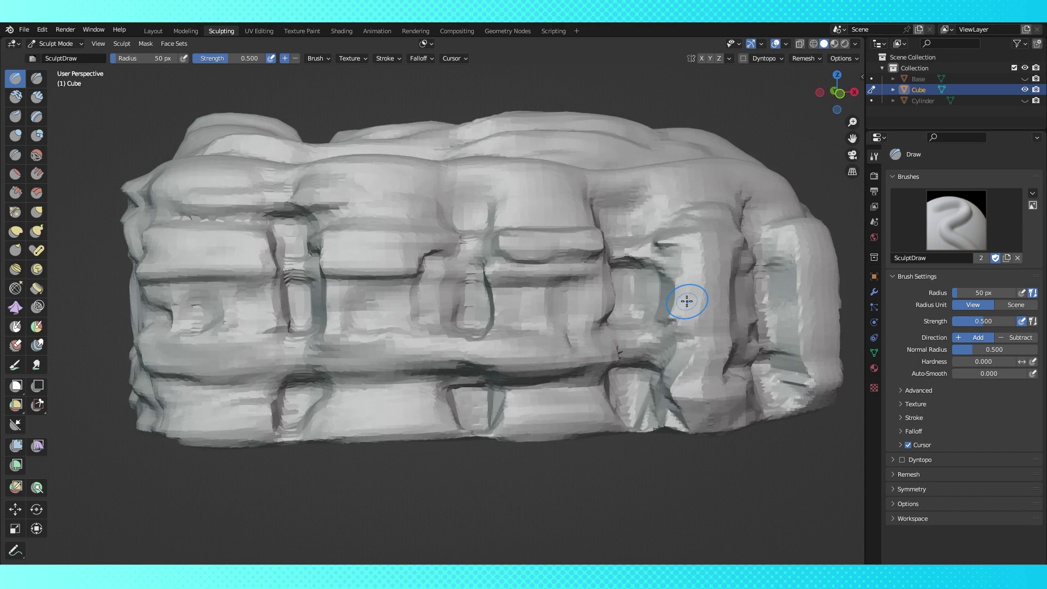
Build up four stacked, rounded rock blocks in the leftmost column of the front face
{"action": "scroll", "coordinate": [367, 261], "scroll_direction": "down", "scroll_amount": 3}
{"action": "middle_click_drag", "start_coordinate": [630, 343], "coordinate": [469, 282]}
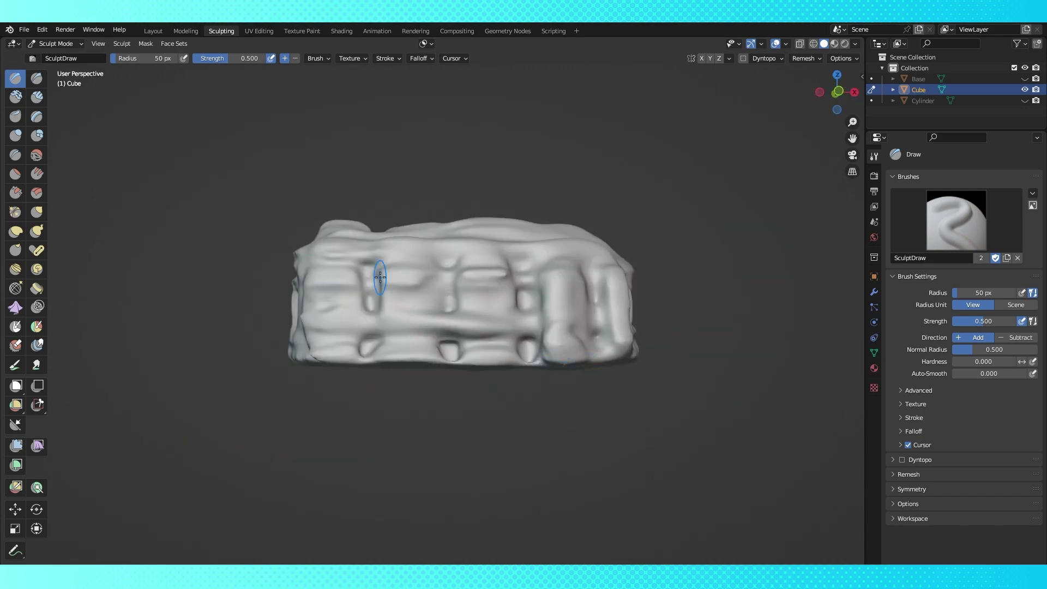
{"action": "scroll", "coordinate": [380, 277], "scroll_direction": "up", "scroll_amount": 3}
{"action": "mouse_move", "coordinate": [380, 277]}
{"action": "middle_mouse_down"}
{"action": "mouse_move", "coordinate": [411, 334]}
{"action": "mouse_move", "coordinate": [338, 249]}
{"action": "middle_mouse_up"}
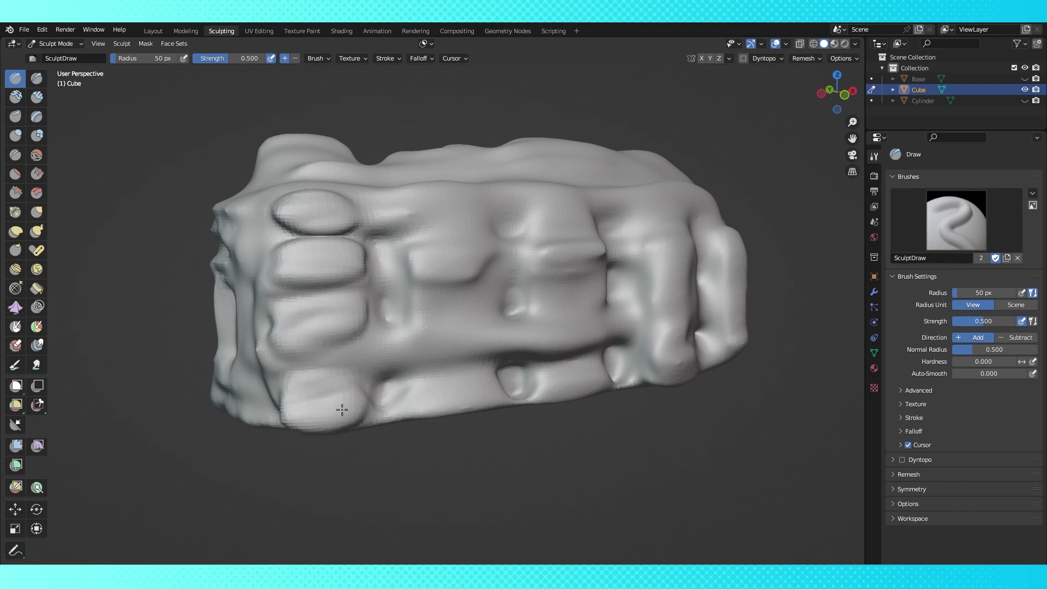
{"action": "middle_click_drag", "start_coordinate": [342, 410], "coordinate": [381, 276]}
Sculpt rounded outcrops and layered ledges on the front face's second column, including the bottom row
{"action": "scroll", "coordinate": [367, 240], "scroll_direction": "up", "scroll_amount": 4}
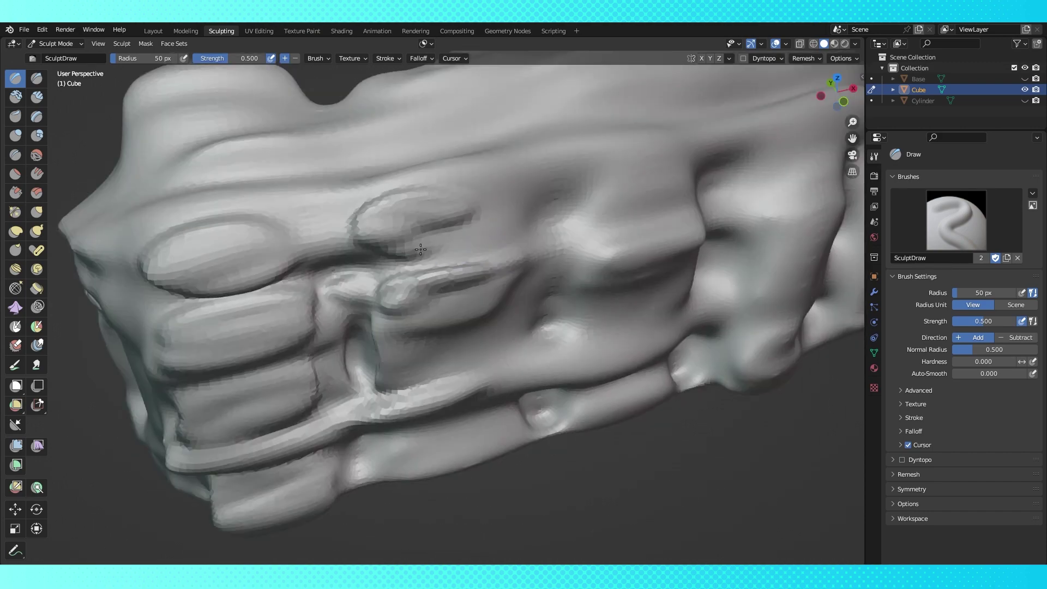
{"action": "mouse_move", "coordinate": [455, 245]}
{"action": "middle_mouse_down"}
{"action": "mouse_move", "coordinate": [428, 292]}
{"action": "mouse_move", "coordinate": [478, 241]}
{"action": "middle_mouse_up"}
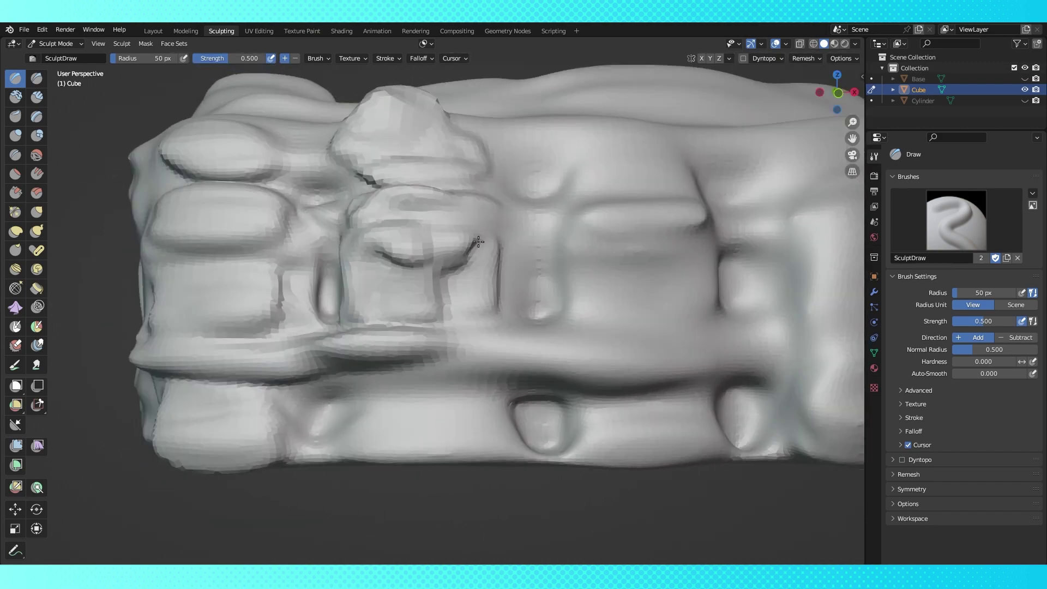
{"action": "left_click_drag", "start_coordinate": [442, 403], "coordinate": [469, 436]}
{"action": "middle_click_drag", "start_coordinate": [516, 359], "coordinate": [484, 384]}
Sculpt layered rock bulges on the front face's third column and extend the lower ledge beneath them
{"action": "mouse_move", "coordinate": [551, 294]}
{"action": "left_mouse_down"}
{"action": "mouse_move", "coordinate": [666, 306]}
{"action": "mouse_move", "coordinate": [602, 235]}
{"action": "left_mouse_up"}
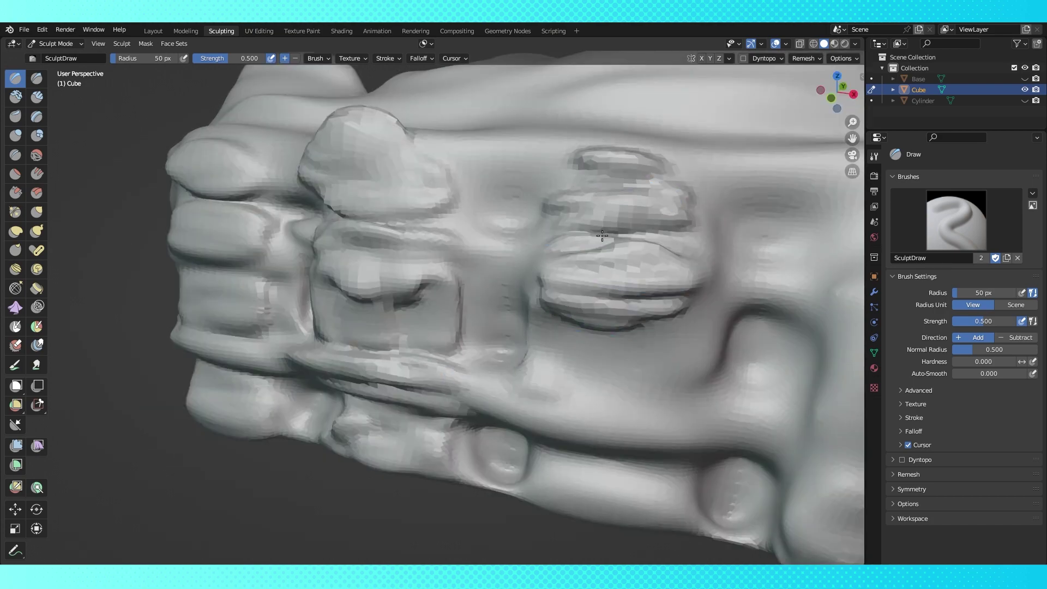
{"action": "middle_click_drag", "start_coordinate": [648, 342], "coordinate": [241, 261]}
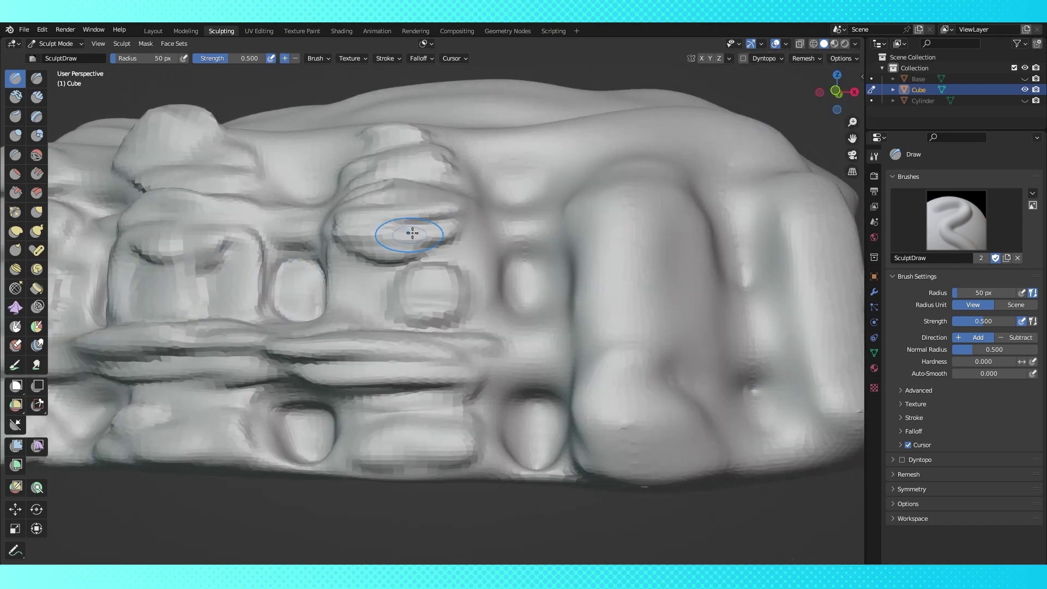
{"action": "middle_click_drag", "start_coordinate": [413, 233], "coordinate": [533, 159]}
Sculpt layered rock strokes over the front face's right-hand columns and the gaps beside them
{"action": "mouse_move", "coordinate": [500, 142]}
{"action": "left_mouse_down"}
{"action": "mouse_move", "coordinate": [640, 171]}
{"action": "mouse_move", "coordinate": [646, 251]}
{"action": "left_mouse_up"}
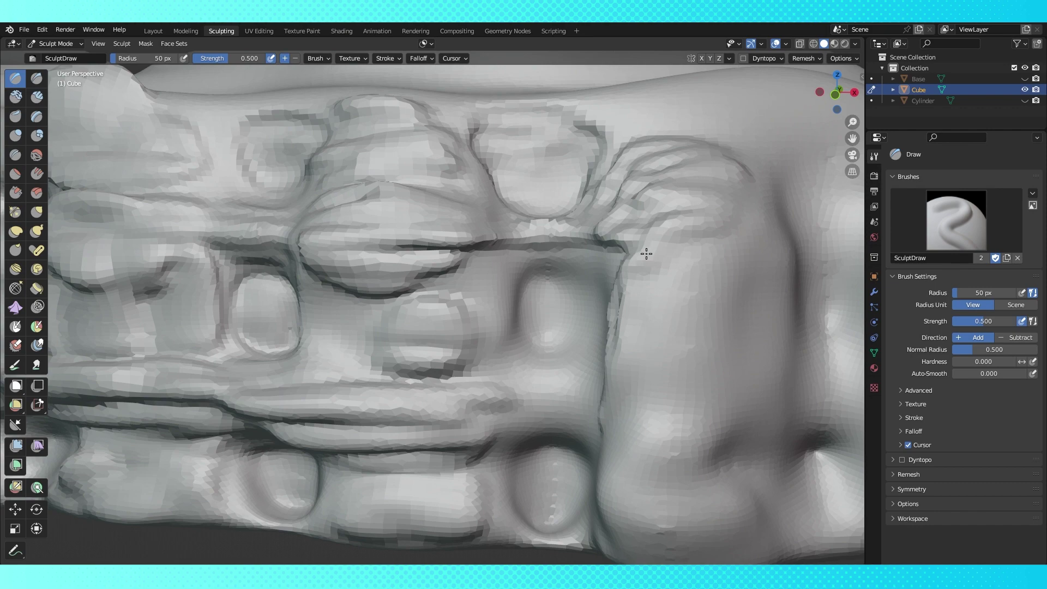
{"action": "middle_click_drag", "start_coordinate": [645, 251], "coordinate": [638, 312]}
{"action": "mouse_move", "coordinate": [659, 433]}
{"action": "middle_mouse_down"}
{"action": "mouse_move", "coordinate": [443, 355]}
{"action": "mouse_move", "coordinate": [706, 346]}
{"action": "mouse_move", "coordinate": [726, 325]}
{"action": "mouse_move", "coordinate": [688, 328]}
{"action": "middle_mouse_up"}
{"action": "mouse_move", "coordinate": [532, 458]}
{"action": "left_mouse_down"}
{"action": "mouse_move", "coordinate": [586, 463]}
{"action": "mouse_move", "coordinate": [676, 442]}
{"action": "left_mouse_up"}
{"action": "mouse_move", "coordinate": [676, 442]}
{"action": "middle_mouse_down"}
{"action": "mouse_move", "coordinate": [626, 357]}
{"action": "mouse_move", "coordinate": [719, 415]}
{"action": "middle_mouse_up"}
{"action": "left_click_drag", "start_coordinate": [715, 257], "coordinate": [710, 348]}
{"action": "mouse_move", "coordinate": [710, 348]}
{"action": "middle_mouse_down"}
{"action": "mouse_move", "coordinate": [576, 491]}
{"action": "mouse_move", "coordinate": [696, 435]}
{"action": "mouse_move", "coordinate": [682, 381]}
{"action": "mouse_move", "coordinate": [636, 325]}
{"action": "mouse_move", "coordinate": [620, 385]}
{"action": "mouse_move", "coordinate": [398, 199]}
{"action": "middle_mouse_up"}
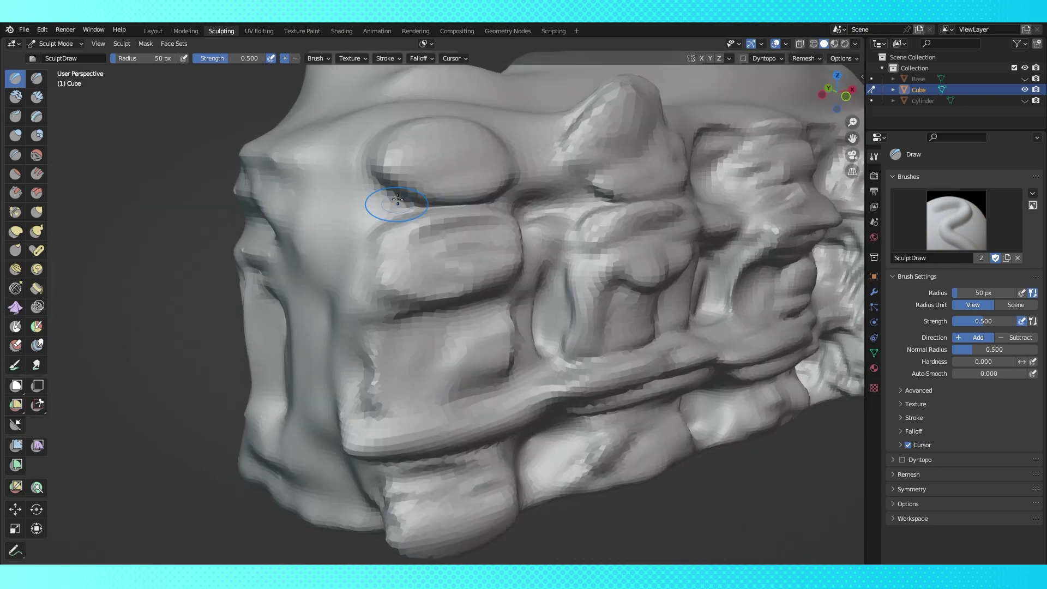
Carve cracks into the front face's left columns and along the lower ledge with the Draw Sharp brush
{"action": "middle_click_drag", "start_coordinate": [542, 226], "coordinate": [474, 256]}
{"action": "left_click", "coordinate": [36, 79]}
{"action": "mouse_move", "coordinate": [404, 328]}
{"action": "left_mouse_down"}
{"action": "mouse_move", "coordinate": [376, 354]}
{"action": "mouse_move", "coordinate": [393, 327]}
{"action": "left_mouse_up"}
{"action": "mouse_move", "coordinate": [392, 327]}
{"action": "middle_mouse_down"}
{"action": "mouse_move", "coordinate": [424, 341]}
{"action": "mouse_move", "coordinate": [384, 349]}
{"action": "middle_mouse_up"}
{"action": "left_click_drag", "start_coordinate": [263, 392], "coordinate": [728, 412]}
{"action": "middle_click_drag", "start_coordinate": [729, 412], "coordinate": [524, 355]}
{"action": "left_click_drag", "start_coordinate": [436, 420], "coordinate": [512, 393]}
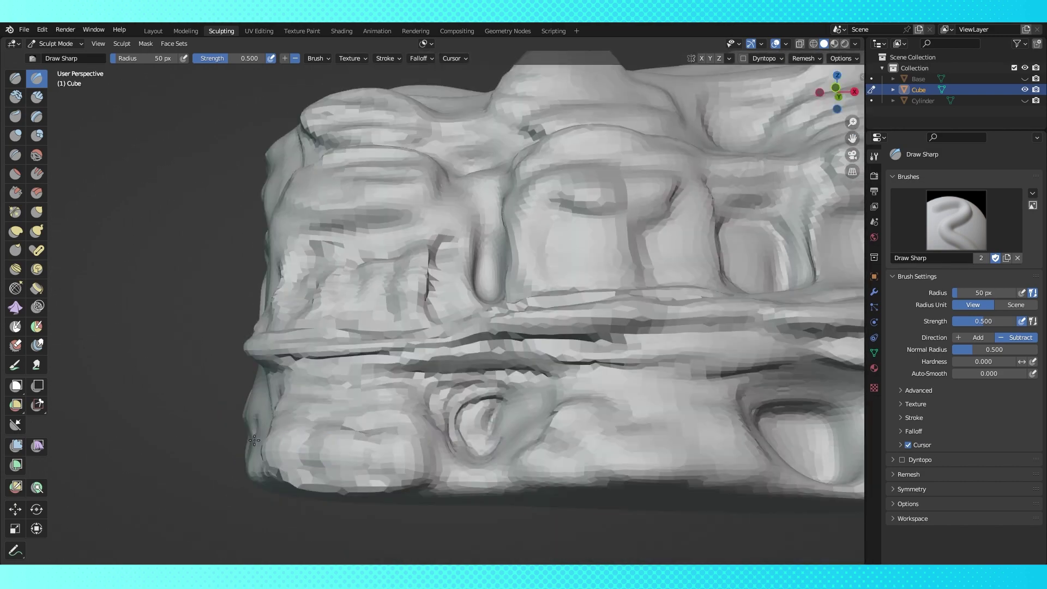
{"action": "middle_click_drag", "start_coordinate": [513, 393], "coordinate": [567, 370]}
Sculpt vertical ridges and small lower ledges on the block's -X end face with the Draw brush
{"action": "scroll", "coordinate": [567, 371], "scroll_direction": "down", "scroll_amount": 3}
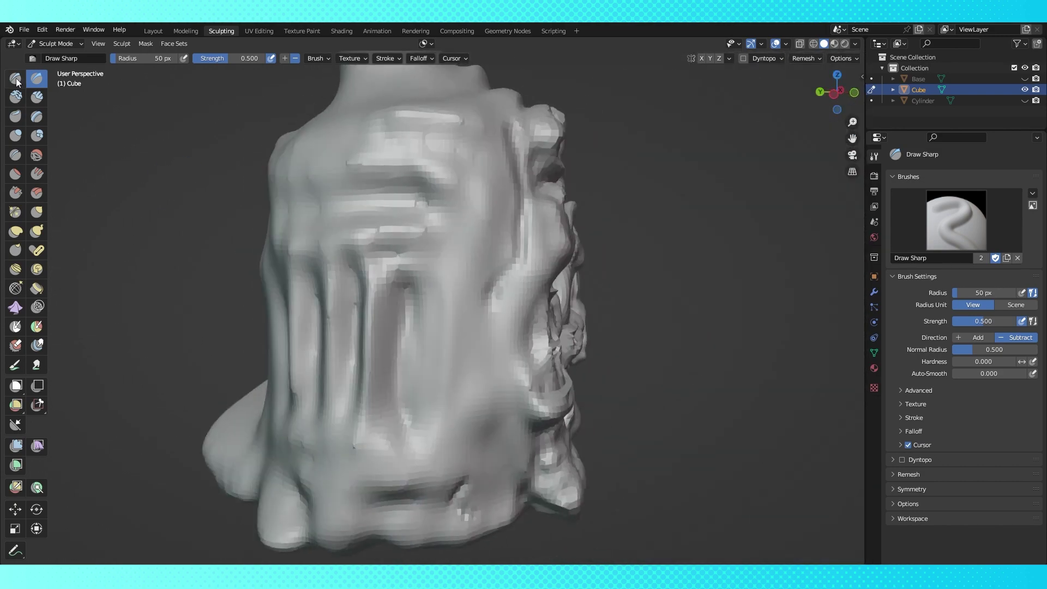
{"action": "key", "text": "x"}
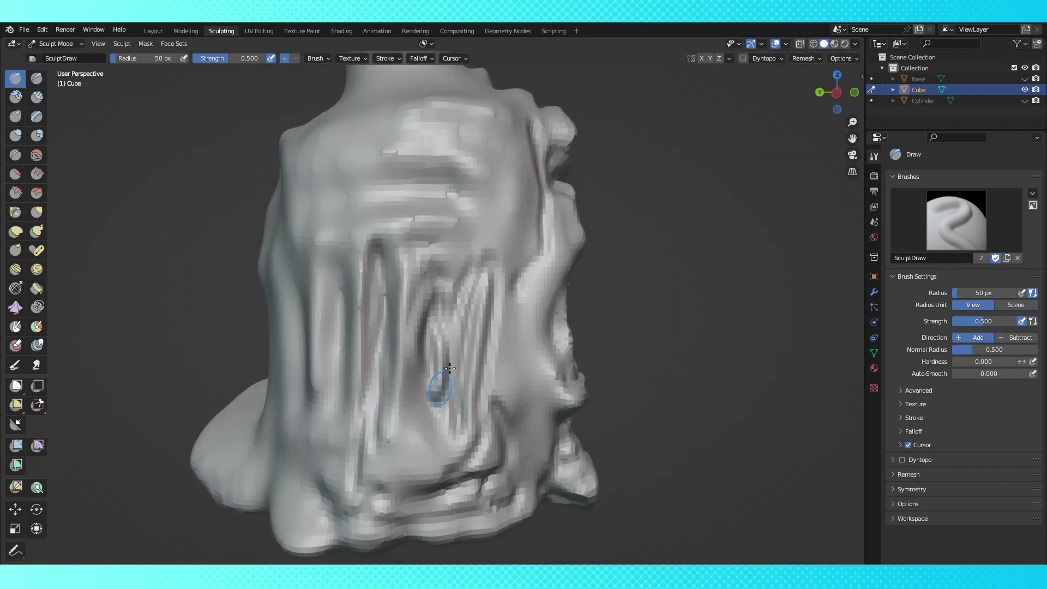
{"action": "mouse_move", "coordinate": [362, 445]}
{"action": "middle_mouse_down"}
{"action": "mouse_move", "coordinate": [358, 264]}
{"action": "mouse_move", "coordinate": [397, 222]}
{"action": "mouse_move", "coordinate": [539, 272]}
{"action": "middle_mouse_up"}
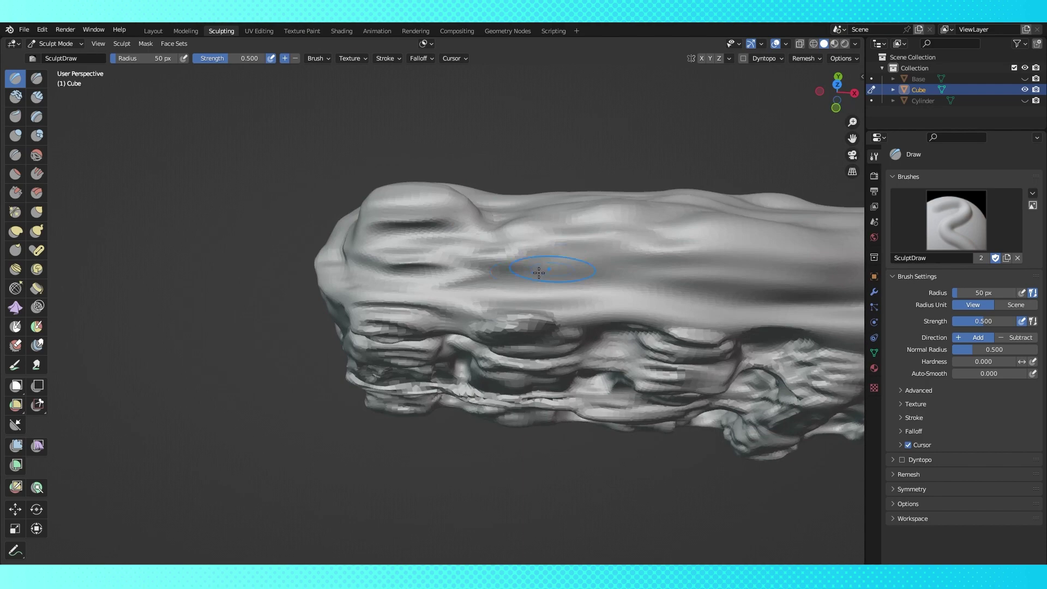
Sculpt wavy ridges along the top's front edge and vertical grooves above a ledge on the +X end
{"action": "mouse_move", "coordinate": [686, 281]}
{"action": "middle_mouse_down"}
{"action": "mouse_move", "coordinate": [664, 311]}
{"action": "mouse_move", "coordinate": [566, 231]}
{"action": "middle_mouse_up"}
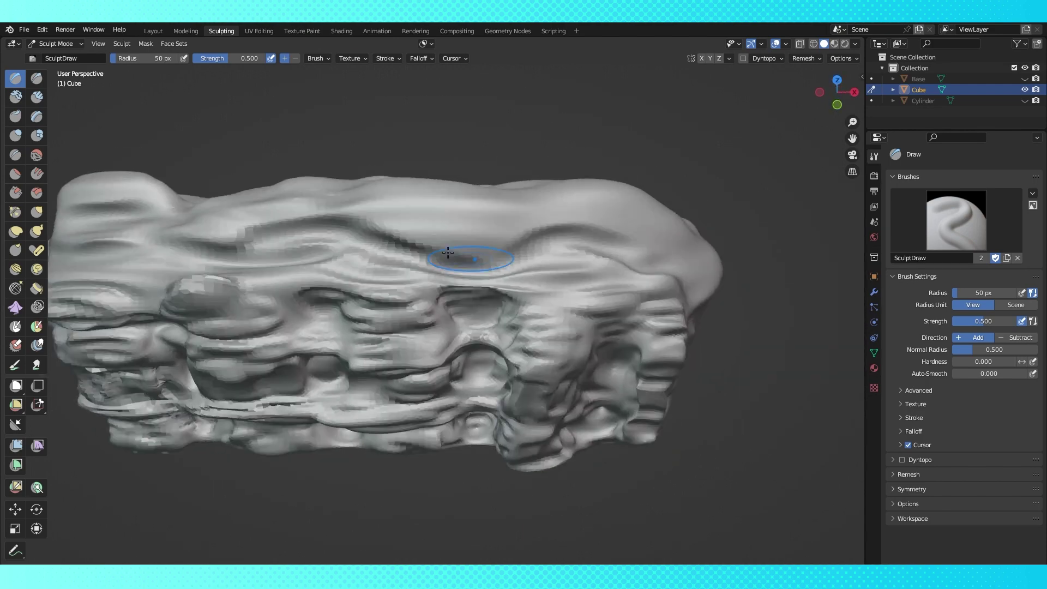
{"action": "middle_click_drag", "start_coordinate": [554, 197], "coordinate": [299, 427]}
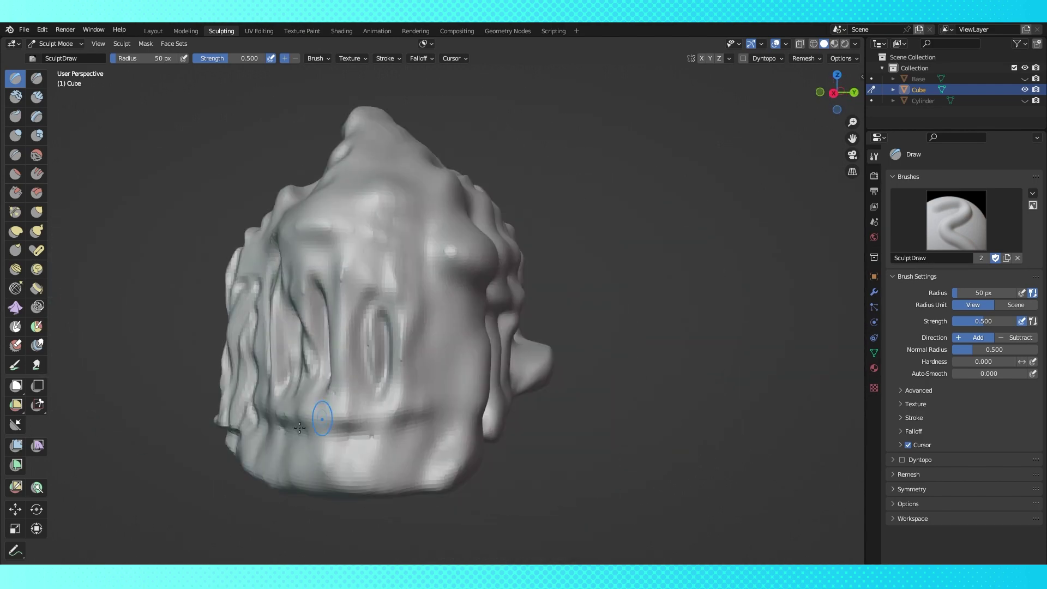
{"action": "mouse_move", "coordinate": [412, 315]}
{"action": "middle_mouse_down"}
{"action": "mouse_move", "coordinate": [418, 543]}
{"action": "mouse_move", "coordinate": [399, 266]}
{"action": "middle_mouse_up"}
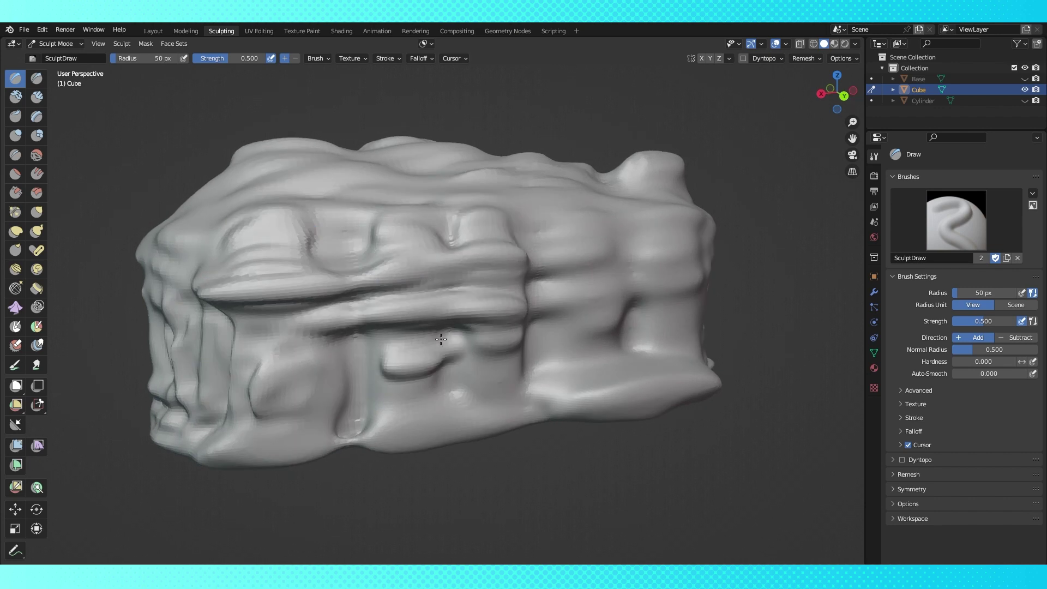
Sculpt stacked rounded rocks beneath the ledges and down the right-hand columns of the back face
{"action": "middle_click_drag", "start_coordinate": [441, 339], "coordinate": [524, 276]}
{"action": "mouse_move", "coordinate": [552, 323]}
{"action": "middle_mouse_down"}
{"action": "mouse_move", "coordinate": [680, 414]}
{"action": "mouse_move", "coordinate": [722, 264]}
{"action": "mouse_move", "coordinate": [567, 349]}
{"action": "mouse_move", "coordinate": [600, 339]}
{"action": "mouse_move", "coordinate": [642, 281]}
{"action": "middle_mouse_up"}
{"action": "mouse_move", "coordinate": [579, 245]}
{"action": "middle_mouse_down"}
{"action": "mouse_move", "coordinate": [603, 245]}
{"action": "mouse_move", "coordinate": [542, 300]}
{"action": "mouse_move", "coordinate": [436, 327]}
{"action": "mouse_move", "coordinate": [261, 325]}
{"action": "middle_mouse_up"}
{"action": "scroll", "coordinate": [292, 327], "scroll_direction": "down", "scroll_amount": 4}
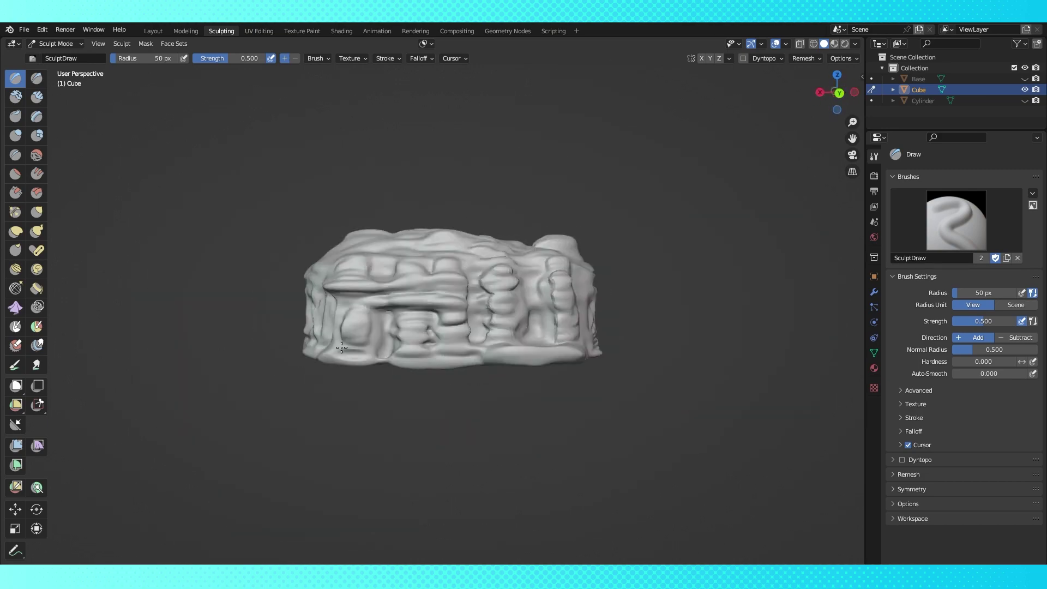
Add low horizontal ridges and vertical relief around the rocks in the back face's lower left part
{"action": "scroll", "coordinate": [428, 235], "scroll_direction": "up", "scroll_amount": 4}
{"action": "scroll", "coordinate": [399, 329], "scroll_direction": "up", "scroll_amount": 3}
{"action": "middle_click_drag", "start_coordinate": [343, 428], "coordinate": [521, 399], "text": "shift"}
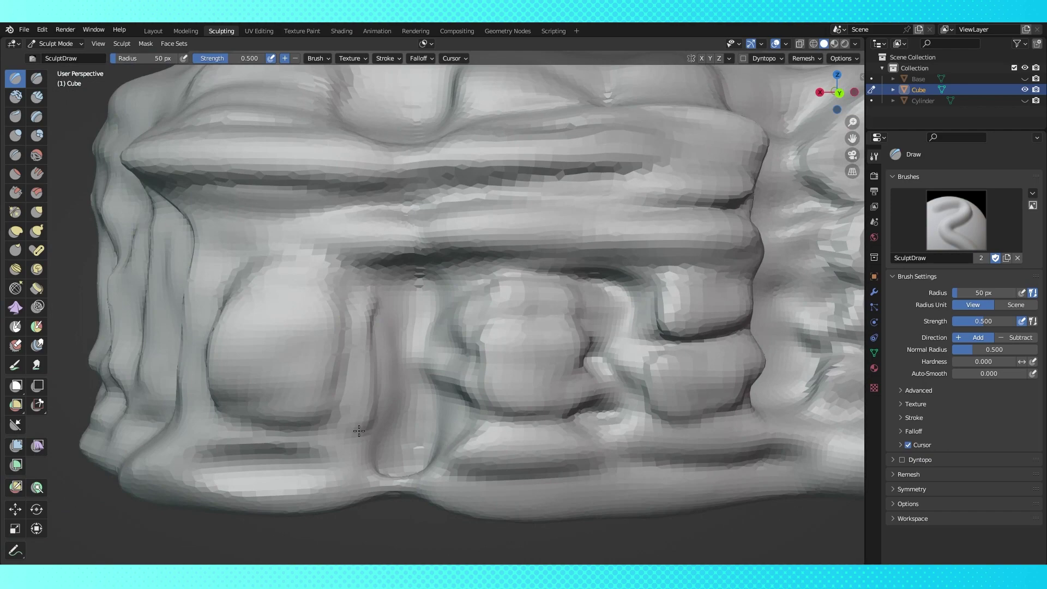
{"action": "middle_click_drag", "start_coordinate": [414, 403], "coordinate": [379, 425]}
{"action": "mouse_move", "coordinate": [371, 251]}
{"action": "middle_mouse_down"}
{"action": "mouse_move", "coordinate": [354, 309]}
{"action": "mouse_move", "coordinate": [415, 262]}
{"action": "mouse_move", "coordinate": [382, 284]}
{"action": "mouse_move", "coordinate": [539, 279]}
{"action": "middle_mouse_up"}
Set a new voxel size and remesh the block again for finer sculpting detail
{"action": "scroll", "coordinate": [382, 284], "scroll_direction": "down", "scroll_amount": 5}
{"action": "left_click", "coordinate": [805, 58]}
{"action": "left_click", "coordinate": [842, 81]}
{"action": "key", "text": "Return"}
{"action": "scroll", "coordinate": [514, 296], "scroll_direction": "down", "scroll_amount": 4}
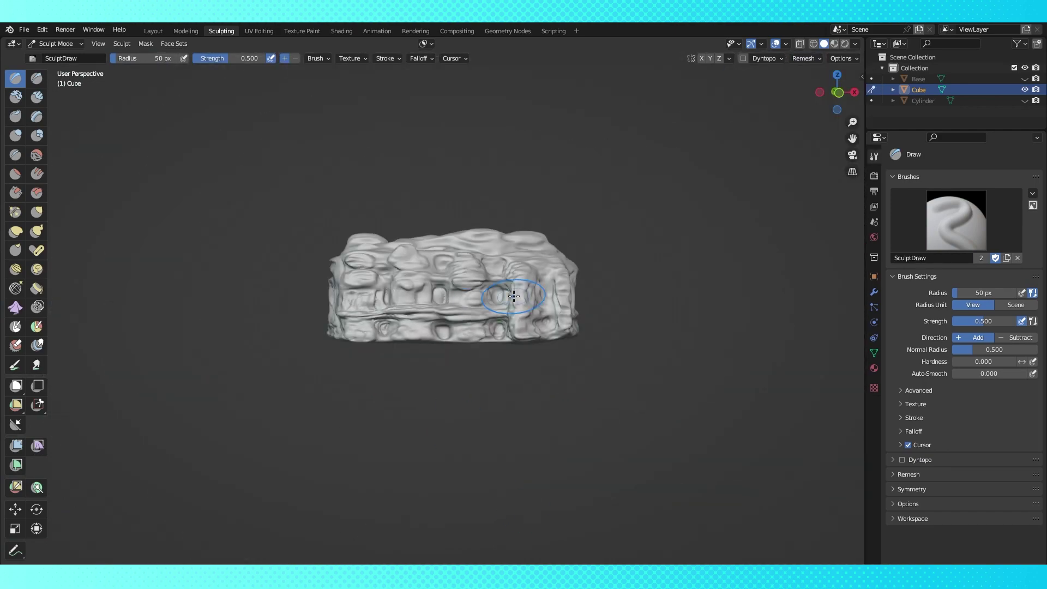
Carve vertical and horizontal cracks into the front face's left middle rock with the Draw Sharp brush
{"action": "middle_click_drag", "start_coordinate": [490, 374], "coordinate": [524, 371]}
{"action": "scroll", "coordinate": [490, 327], "scroll_direction": "up", "scroll_amount": 4}
{"action": "middle_click_drag", "start_coordinate": [327, 403], "coordinate": [535, 365]}
{"action": "scroll", "coordinate": [535, 365], "scroll_direction": "down", "scroll_amount": 5}
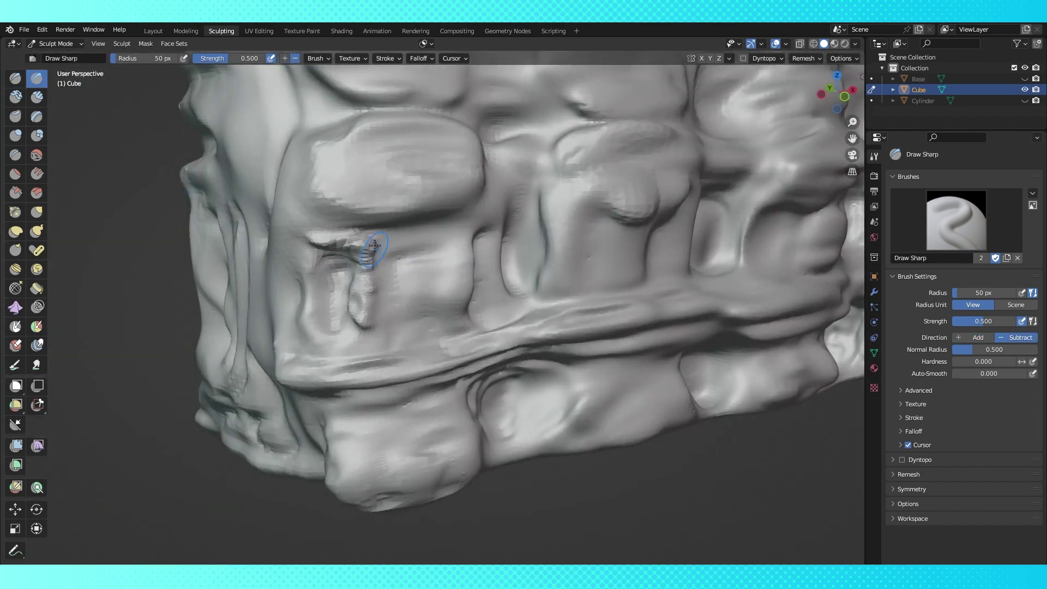
{"action": "middle_click_drag", "start_coordinate": [374, 245], "coordinate": [323, 227]}
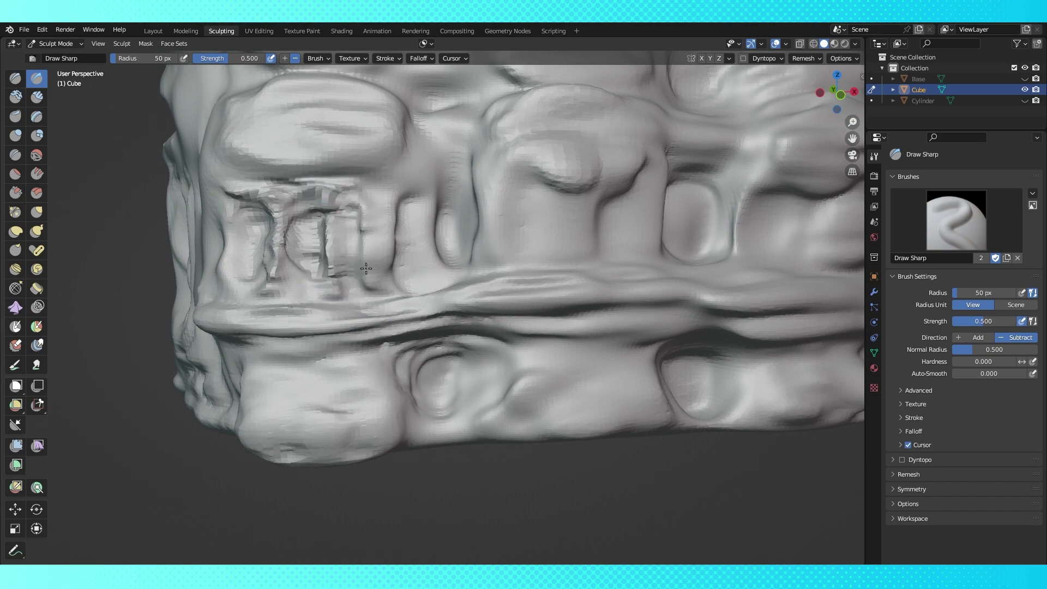
{"action": "middle_click_drag", "start_coordinate": [388, 249], "coordinate": [364, 293]}
Carve sharp cracks along the base of the left middle rock, above the lower ledge, and refine its crevices
{"action": "left_click_drag", "start_coordinate": [348, 307], "coordinate": [270, 309]}
{"action": "scroll", "coordinate": [272, 314], "scroll_direction": "up", "scroll_amount": 3}
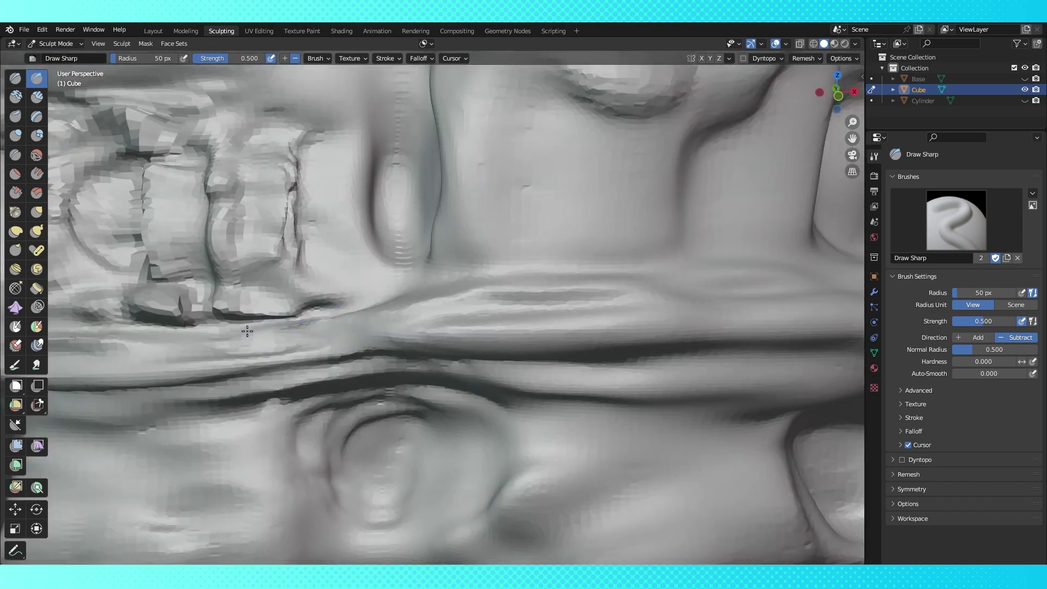
{"action": "middle_click_drag", "start_coordinate": [247, 331], "coordinate": [376, 300]}
{"action": "mouse_move", "coordinate": [414, 234]}
{"action": "left_mouse_down"}
{"action": "mouse_move", "coordinate": [420, 142]}
{"action": "mouse_move", "coordinate": [425, 240]}
{"action": "left_mouse_up"}
{"action": "scroll", "coordinate": [437, 252], "scroll_direction": "up", "scroll_amount": 4}
{"action": "scroll", "coordinate": [437, 252], "scroll_direction": "down", "scroll_amount": 4}
{"action": "middle_click_drag", "start_coordinate": [437, 252], "coordinate": [512, 273]}
{"action": "middle_click_drag", "start_coordinate": [570, 205], "coordinate": [533, 267]}
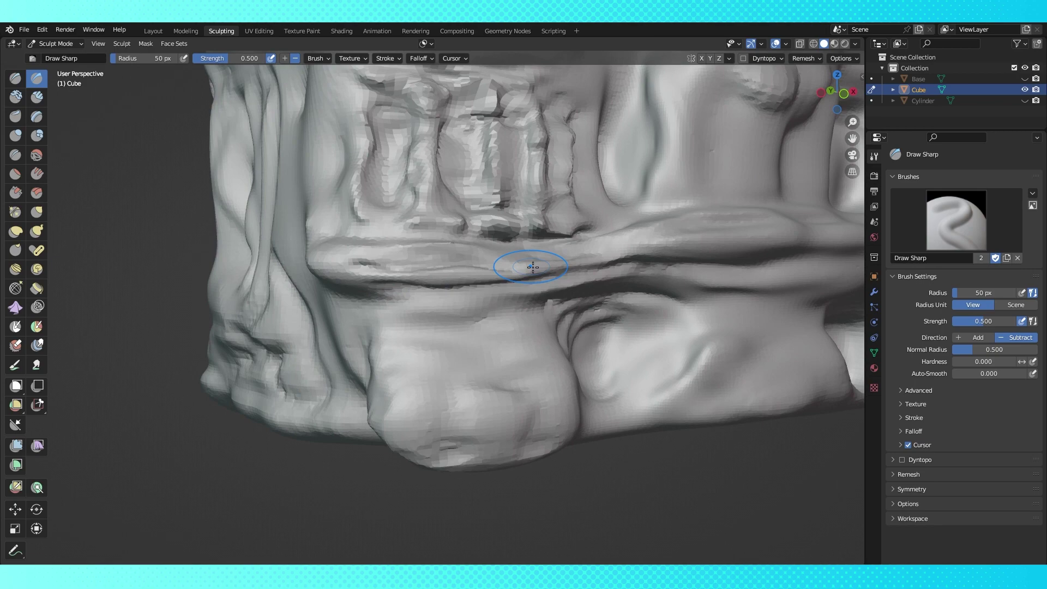
Carve vertical and horizontal cracks into the bottom left rock and curved grooves around the rounded rock beside it with the Draw Sharp brush
{"action": "left_click_drag", "start_coordinate": [393, 410], "coordinate": [454, 408]}
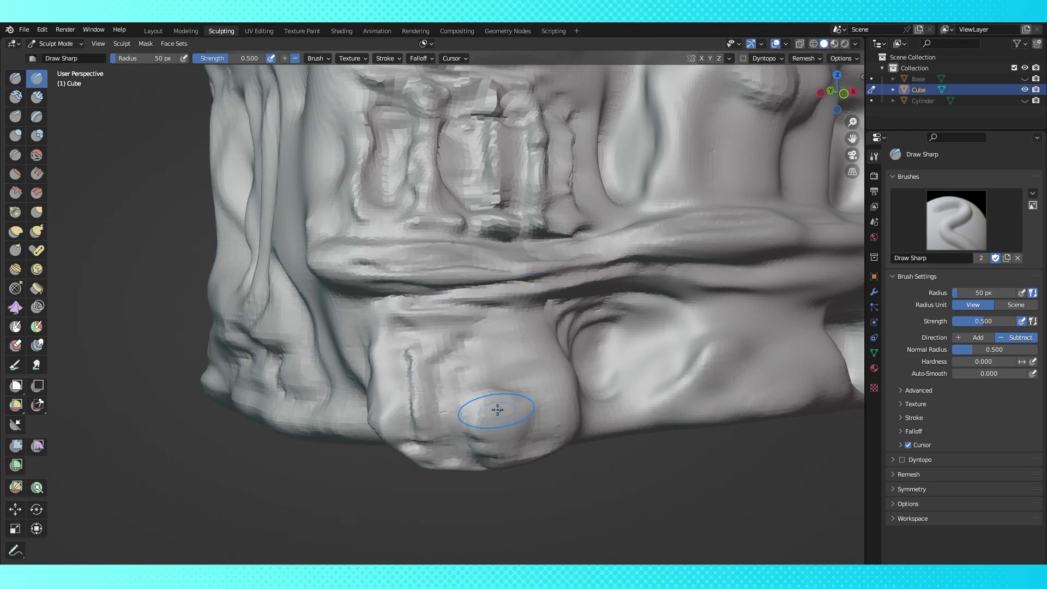
{"action": "middle_click_drag", "start_coordinate": [540, 426], "coordinate": [344, 354]}
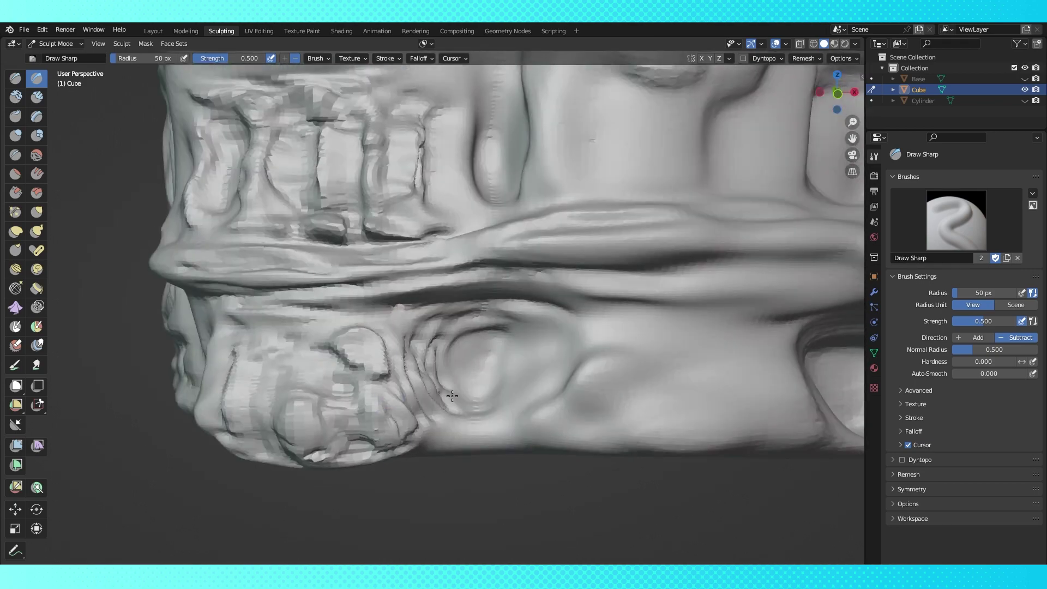
{"action": "left_click_drag", "start_coordinate": [463, 315], "coordinate": [482, 395]}
{"action": "middle_click_drag", "start_coordinate": [482, 395], "coordinate": [611, 377]}
{"action": "left_click_drag", "start_coordinate": [363, 352], "coordinate": [363, 450]}
{"action": "mouse_move", "coordinate": [382, 393]}
{"action": "middle_mouse_down"}
{"action": "mouse_move", "coordinate": [464, 360]}
{"action": "mouse_move", "coordinate": [382, 376]}
{"action": "middle_mouse_up"}
Carve long, sharp horizontal cracks along the ledge above the bottom row of rocks
{"action": "left_click_drag", "start_coordinate": [370, 362], "coordinate": [551, 341]}
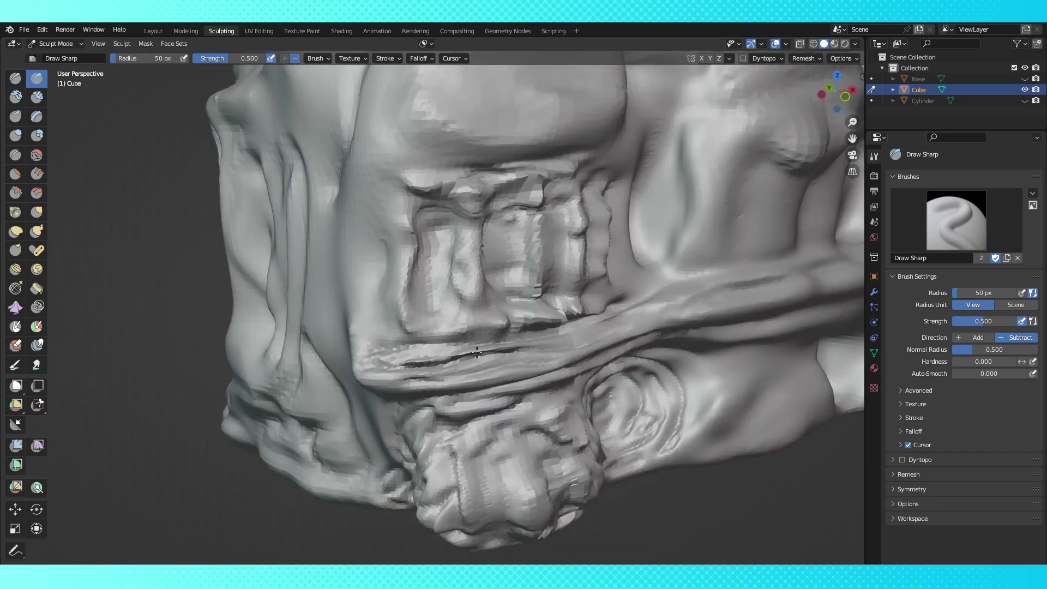
{"action": "middle_click_drag", "start_coordinate": [551, 341], "coordinate": [486, 327]}
{"action": "left_click_drag", "start_coordinate": [545, 295], "coordinate": [624, 290]}
{"action": "middle_click_drag", "start_coordinate": [624, 291], "coordinate": [589, 351]}
{"action": "left_click_drag", "start_coordinate": [491, 327], "coordinate": [753, 322]}
Carve vertical grooves into the smooth part of the bottom row, beyond the rounded rock, and sharpen the ledge above it
{"action": "middle_click_drag", "start_coordinate": [654, 338], "coordinate": [627, 256]}
{"action": "left_click_drag", "start_coordinate": [586, 284], "coordinate": [594, 382]}
{"action": "left_click_drag", "start_coordinate": [632, 403], "coordinate": [666, 320]}
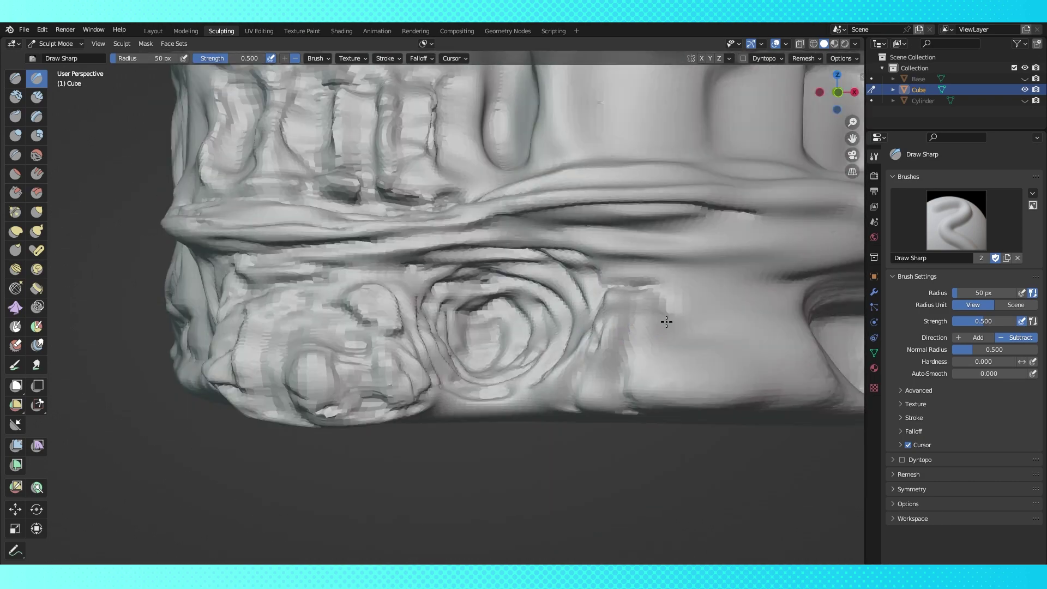
{"action": "middle_click_drag", "start_coordinate": [666, 320], "coordinate": [616, 319]}
{"action": "left_click_drag", "start_coordinate": [619, 311], "coordinate": [629, 421]}
{"action": "mouse_move", "coordinate": [701, 416]}
{"action": "middle_mouse_down"}
{"action": "mouse_move", "coordinate": [451, 435]}
{"action": "mouse_move", "coordinate": [634, 343]}
{"action": "middle_mouse_up"}
{"action": "left_click_drag", "start_coordinate": [540, 199], "coordinate": [709, 267]}
{"action": "middle_click_drag", "start_coordinate": [627, 314], "coordinate": [709, 322]}
Carve cracks and curved grooves across the rest of the bottom row and into the projecting rock column near its right end
{"action": "scroll", "coordinate": [709, 321], "scroll_direction": "down", "scroll_amount": 5}
{"action": "scroll", "coordinate": [745, 322], "scroll_direction": "up", "scroll_amount": 4}
{"action": "middle_click_drag", "start_coordinate": [745, 376], "coordinate": [478, 382], "text": "shift"}
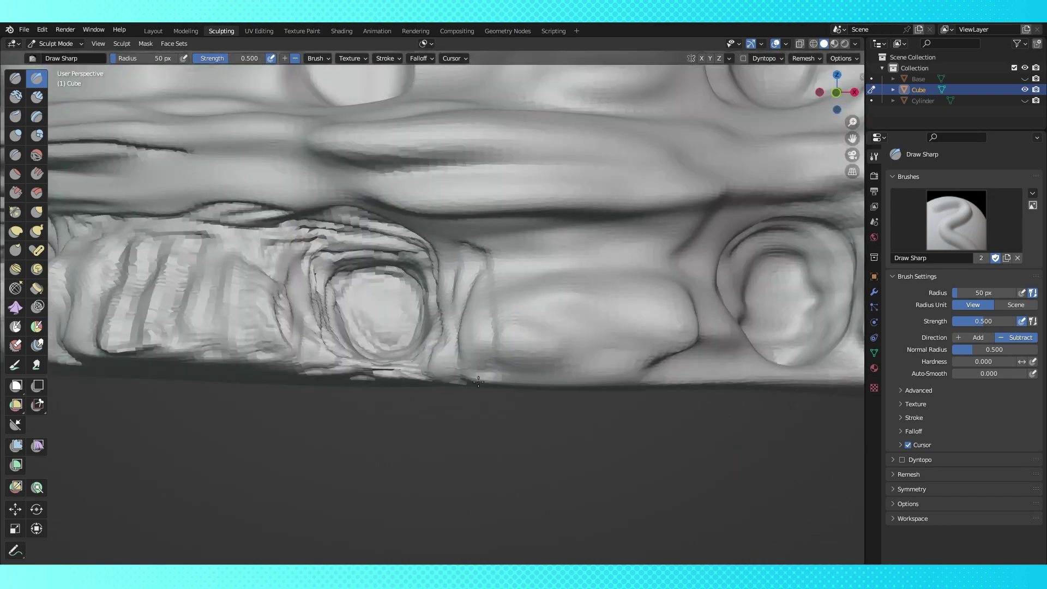
{"action": "middle_click_drag", "start_coordinate": [589, 226], "coordinate": [379, 314]}
{"action": "mouse_move", "coordinate": [472, 185]}
{"action": "middle_mouse_down"}
{"action": "mouse_move", "coordinate": [600, 229]}
{"action": "mouse_move", "coordinate": [524, 349]}
{"action": "middle_mouse_up"}
{"action": "scroll", "coordinate": [589, 397], "scroll_direction": "down", "scroll_amount": 4}
{"action": "middle_click_drag", "start_coordinate": [589, 398], "coordinate": [651, 346]}
{"action": "mouse_move", "coordinate": [676, 263]}
{"action": "middle_mouse_down"}
{"action": "mouse_move", "coordinate": [640, 198]}
{"action": "mouse_move", "coordinate": [559, 248]}
{"action": "middle_mouse_up"}
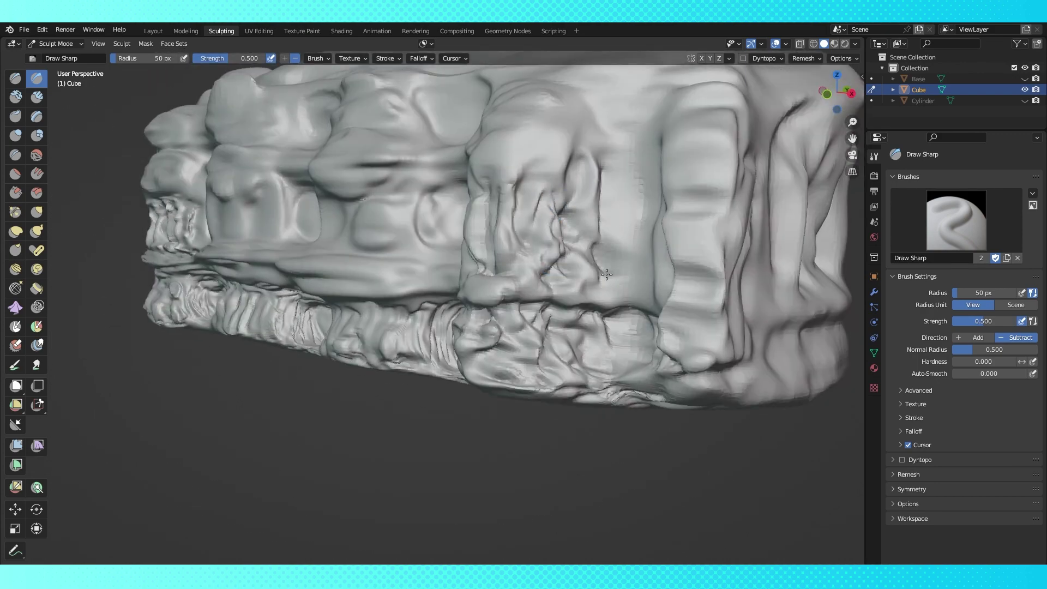
Carve long vertical cracks into the stacked rock column at the block's right corner
{"action": "mouse_move", "coordinate": [606, 274]}
{"action": "middle_mouse_down"}
{"action": "mouse_move", "coordinate": [572, 303]}
{"action": "mouse_move", "coordinate": [554, 303]}
{"action": "mouse_move", "coordinate": [631, 338]}
{"action": "middle_mouse_up"}
{"action": "scroll", "coordinate": [704, 289], "scroll_direction": "down", "scroll_amount": 4}
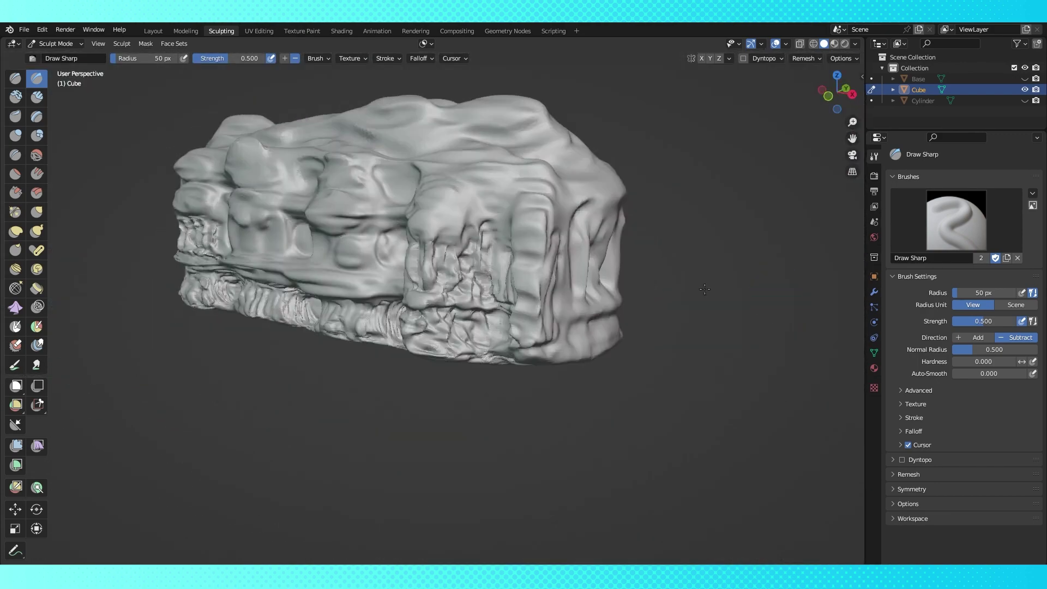
{"action": "scroll", "coordinate": [705, 289], "scroll_direction": "up", "scroll_amount": 4}
{"action": "middle_click_drag", "start_coordinate": [705, 289], "coordinate": [654, 285]}
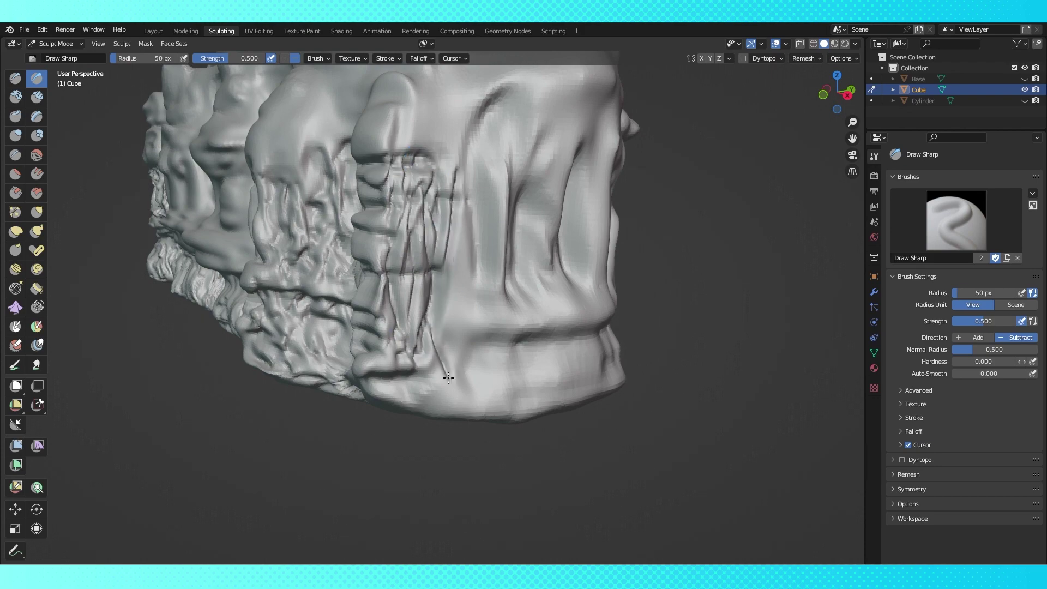
{"action": "mouse_move", "coordinate": [448, 377]}
{"action": "middle_mouse_down"}
{"action": "mouse_move", "coordinate": [496, 182]}
{"action": "mouse_move", "coordinate": [425, 246]}
{"action": "mouse_move", "coordinate": [437, 257]}
{"action": "middle_mouse_up"}
Carve cracks and rings into the middle row's recessed rocks and the round hollow in the upper row
{"action": "scroll", "coordinate": [422, 245], "scroll_direction": "up", "scroll_amount": 4}
{"action": "scroll", "coordinate": [422, 246], "scroll_direction": "up", "scroll_amount": 2}
{"action": "middle_click_drag", "start_coordinate": [409, 166], "coordinate": [302, 133], "text": "shift"}
{"action": "scroll", "coordinate": [529, 123], "scroll_direction": "down", "scroll_amount": 4}
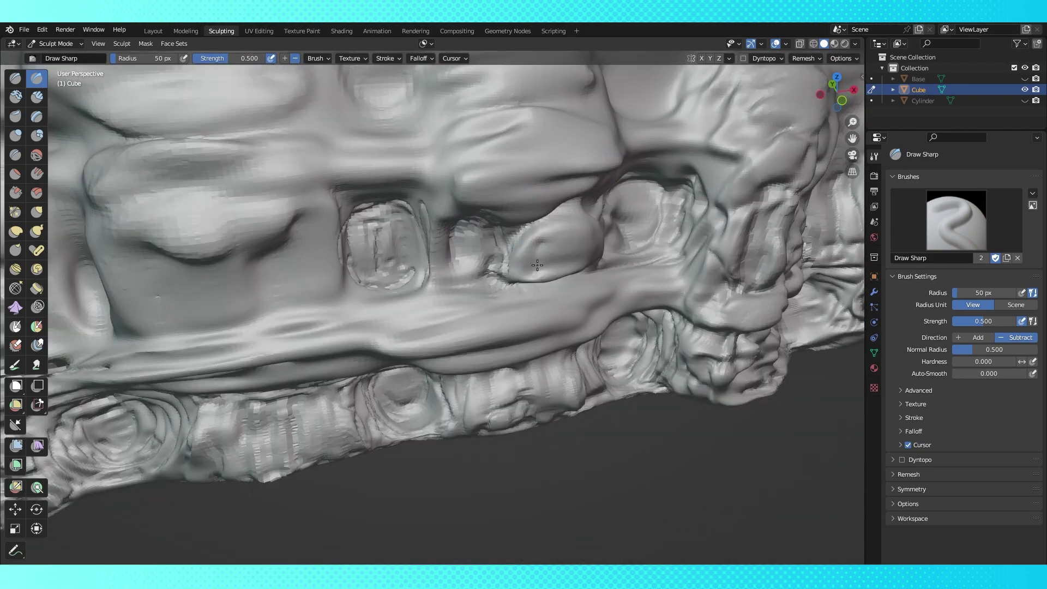
{"action": "mouse_move", "coordinate": [550, 218]}
{"action": "middle_mouse_down"}
{"action": "mouse_move", "coordinate": [530, 204]}
{"action": "mouse_move", "coordinate": [480, 273]}
{"action": "mouse_move", "coordinate": [463, 240]}
{"action": "mouse_move", "coordinate": [437, 256]}
{"action": "mouse_move", "coordinate": [416, 199]}
{"action": "mouse_move", "coordinate": [187, 297]}
{"action": "mouse_move", "coordinate": [451, 186]}
{"action": "middle_mouse_up"}
{"action": "middle_click_drag", "start_coordinate": [540, 164], "coordinate": [471, 203]}
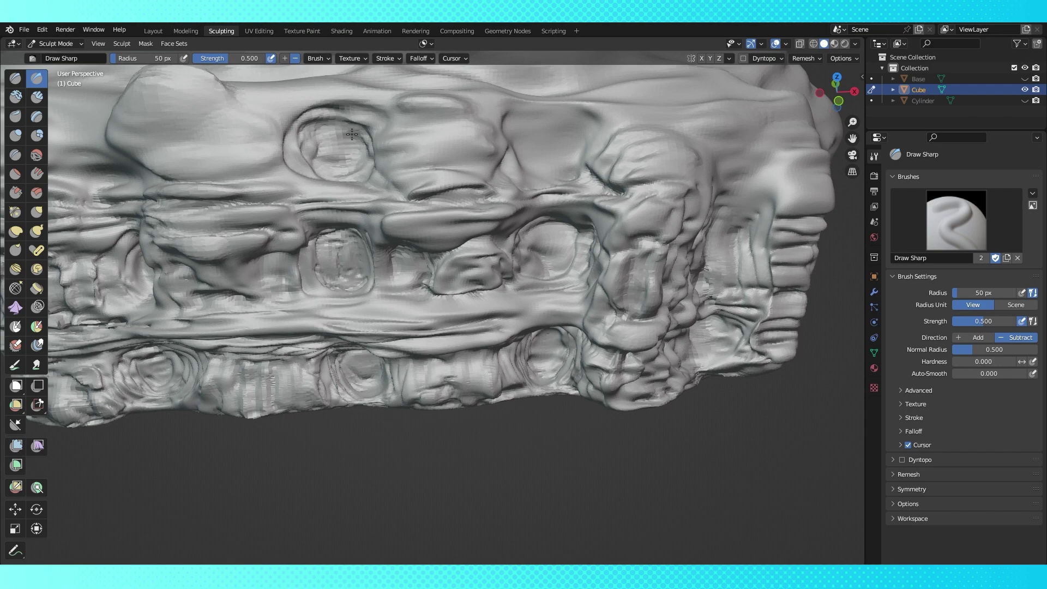
Cut a vertical recess through the ledges beside the projecting rock column and shape it with the Draw brush
{"action": "scroll", "coordinate": [351, 134], "scroll_direction": "down", "scroll_amount": 5}
{"action": "mouse_move", "coordinate": [352, 134]}
{"action": "middle_mouse_down"}
{"action": "mouse_move", "coordinate": [306, 218]}
{"action": "mouse_move", "coordinate": [272, 246]}
{"action": "mouse_move", "coordinate": [410, 354]}
{"action": "mouse_move", "coordinate": [445, 299]}
{"action": "mouse_move", "coordinate": [414, 295]}
{"action": "mouse_move", "coordinate": [428, 341]}
{"action": "mouse_move", "coordinate": [771, 362]}
{"action": "mouse_move", "coordinate": [752, 293]}
{"action": "mouse_move", "coordinate": [691, 297]}
{"action": "middle_mouse_up"}
{"action": "scroll", "coordinate": [410, 354], "scroll_direction": "up", "scroll_amount": 2}
{"action": "scroll", "coordinate": [444, 298], "scroll_direction": "down", "scroll_amount": 2}
{"action": "key", "text": "x"}
{"action": "scroll", "coordinate": [428, 341], "scroll_direction": "up", "scroll_amount": 2}
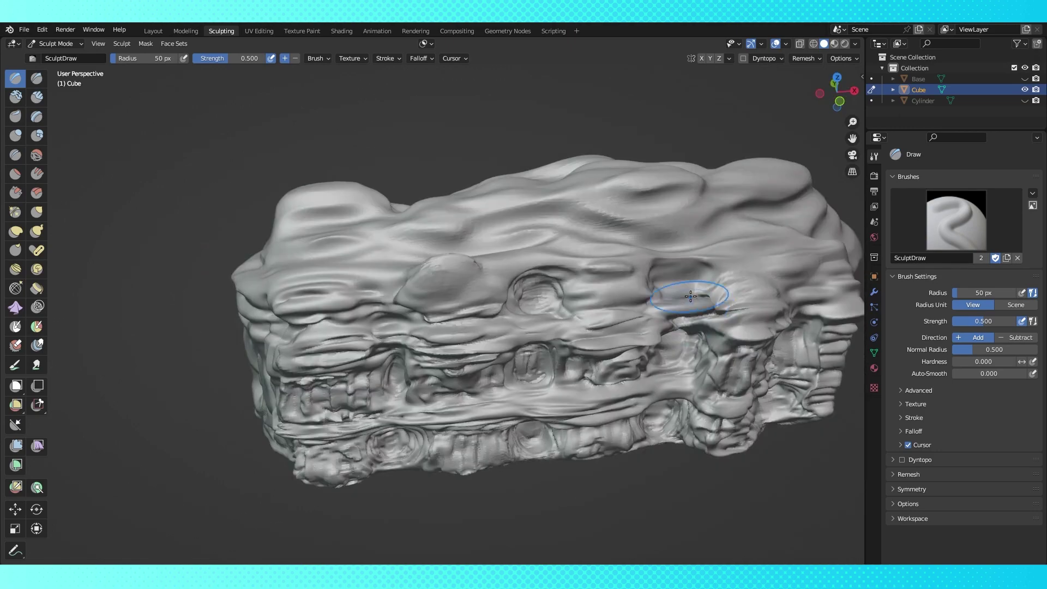
{"action": "scroll", "coordinate": [503, 320], "scroll_direction": "up", "scroll_amount": 4}
{"action": "mouse_move", "coordinate": [503, 320]}
{"action": "middle_mouse_down"}
{"action": "mouse_move", "coordinate": [534, 217]}
{"action": "mouse_move", "coordinate": [725, 284]}
{"action": "mouse_move", "coordinate": [548, 291]}
{"action": "mouse_move", "coordinate": [561, 357]}
{"action": "mouse_move", "coordinate": [555, 327]}
{"action": "middle_mouse_up"}
{"action": "scroll", "coordinate": [554, 218], "scroll_direction": "down", "scroll_amount": 3}
{"action": "scroll", "coordinate": [547, 290], "scroll_direction": "up", "scroll_amount": 6}
{"action": "scroll", "coordinate": [566, 135], "scroll_direction": "down", "scroll_amount": 5}
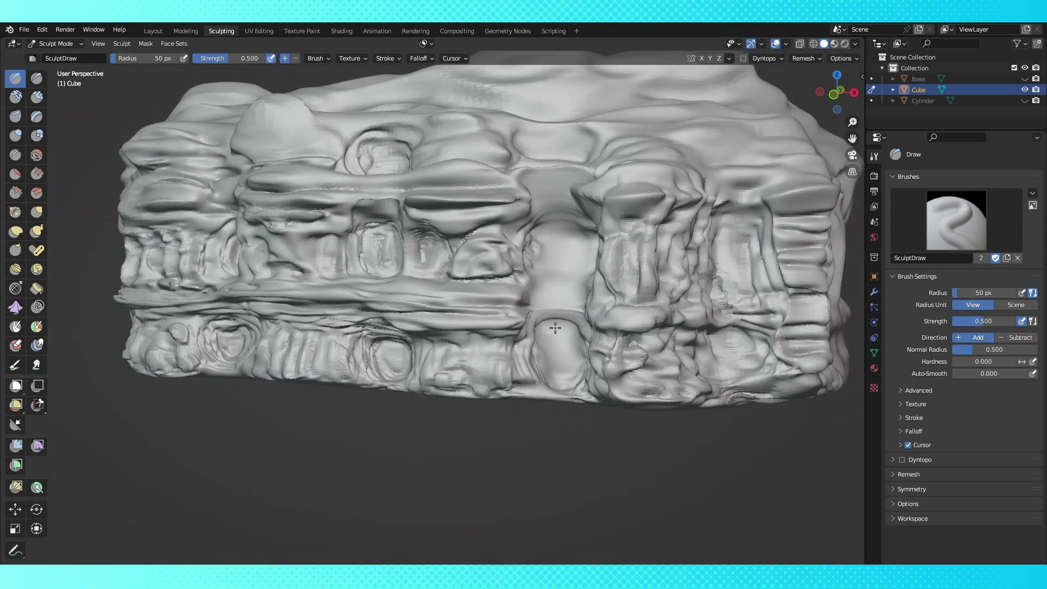
Extend the recess's upper end into the rock above and shape the ledge ends along its sides
{"action": "scroll", "coordinate": [555, 327], "scroll_direction": "up", "scroll_amount": 6}
{"action": "mouse_move", "coordinate": [803, 310]}
{"action": "middle_mouse_down", "text": "shift"}
{"action": "mouse_move", "coordinate": [774, 90]}
{"action": "mouse_move", "coordinate": [648, 213]}
{"action": "middle_mouse_up", "text": "shift"}
{"action": "scroll", "coordinate": [546, 305], "scroll_direction": "down", "scroll_amount": 6}
{"action": "mouse_move", "coordinate": [532, 307]}
{"action": "middle_mouse_down"}
{"action": "mouse_move", "coordinate": [516, 297]}
{"action": "mouse_move", "coordinate": [600, 300]}
{"action": "middle_mouse_up"}
{"action": "scroll", "coordinate": [645, 299], "scroll_direction": "up", "scroll_amount": 3}
{"action": "scroll", "coordinate": [651, 243], "scroll_direction": "up", "scroll_amount": 3}
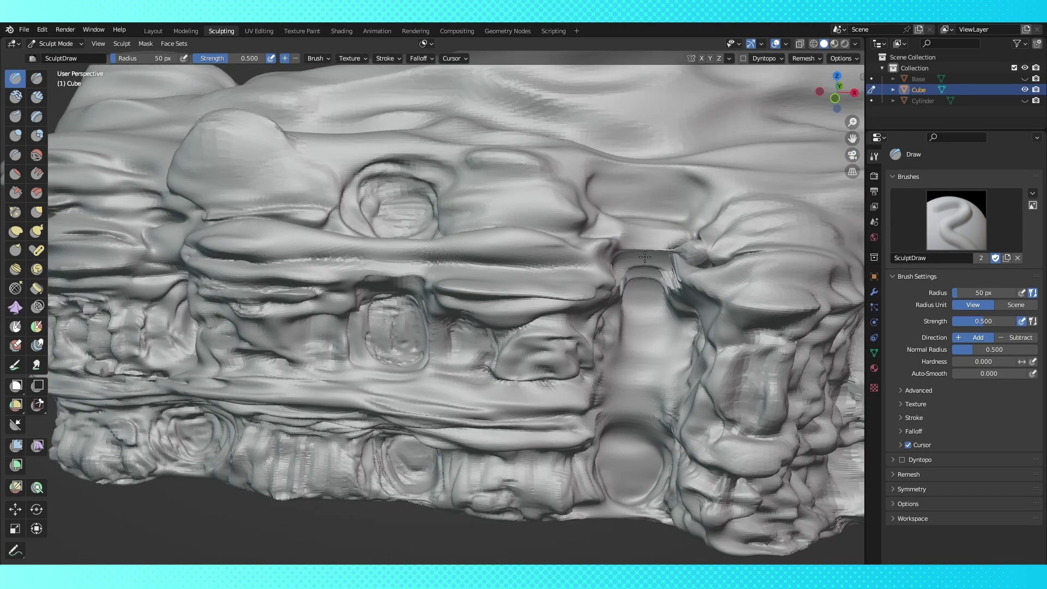
{"action": "left_click_drag", "start_coordinate": [644, 257], "coordinate": [671, 249]}
{"action": "middle_click_drag", "start_coordinate": [742, 251], "coordinate": [718, 252]}
{"action": "middle_click_drag", "start_coordinate": [394, 281], "coordinate": [507, 245], "text": "shift"}
{"action": "scroll", "coordinate": [508, 245], "scroll_direction": "up", "scroll_amount": 1}
{"action": "left_click_drag", "start_coordinate": [507, 245], "coordinate": [525, 216]}
{"action": "middle_click_drag", "start_coordinate": [531, 146], "coordinate": [780, 172]}
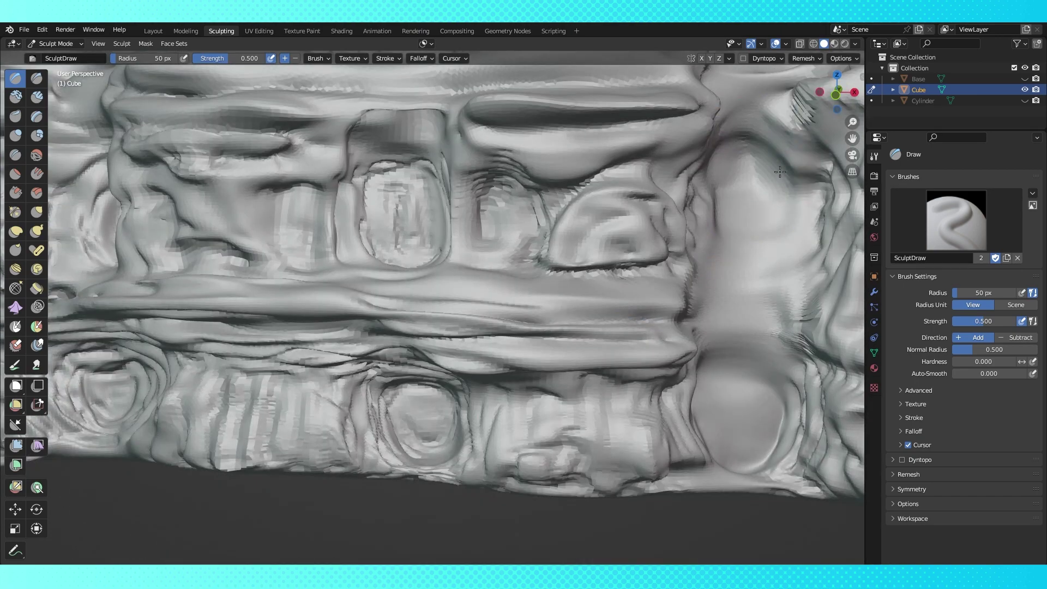
Sculpt the lower section of the recess around the rounded hollow with the Draw brush
{"action": "middle_click_drag", "start_coordinate": [744, 489], "coordinate": [439, 264]}
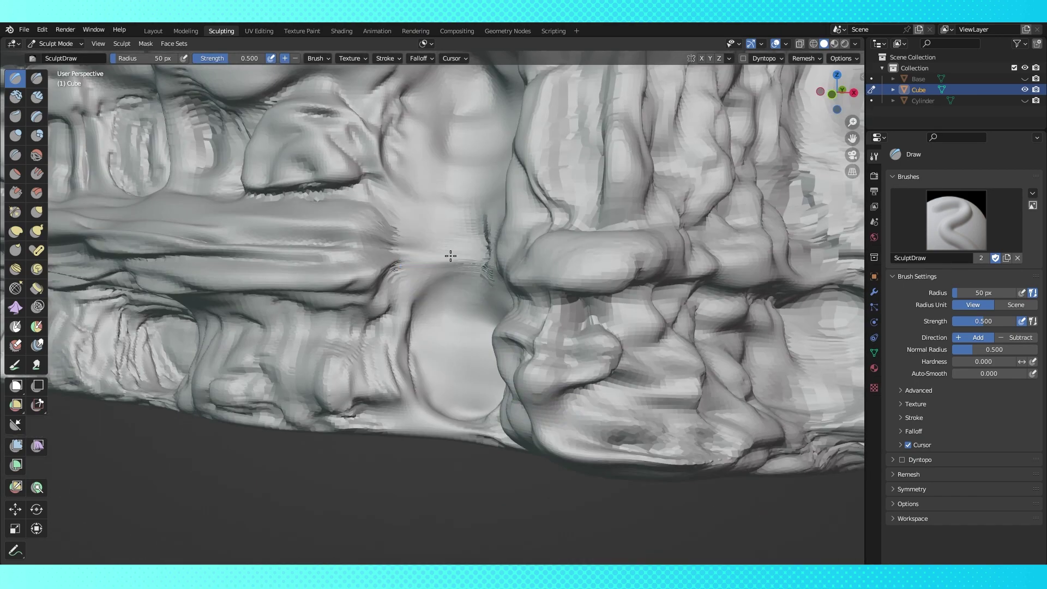
{"action": "middle_click_drag", "start_coordinate": [467, 382], "coordinate": [480, 380]}
{"action": "left_click_drag", "start_coordinate": [546, 326], "coordinate": [540, 393]}
{"action": "middle_click_drag", "start_coordinate": [540, 393], "coordinate": [541, 407]}
{"action": "left_click_drag", "start_coordinate": [555, 354], "coordinate": [523, 369]}
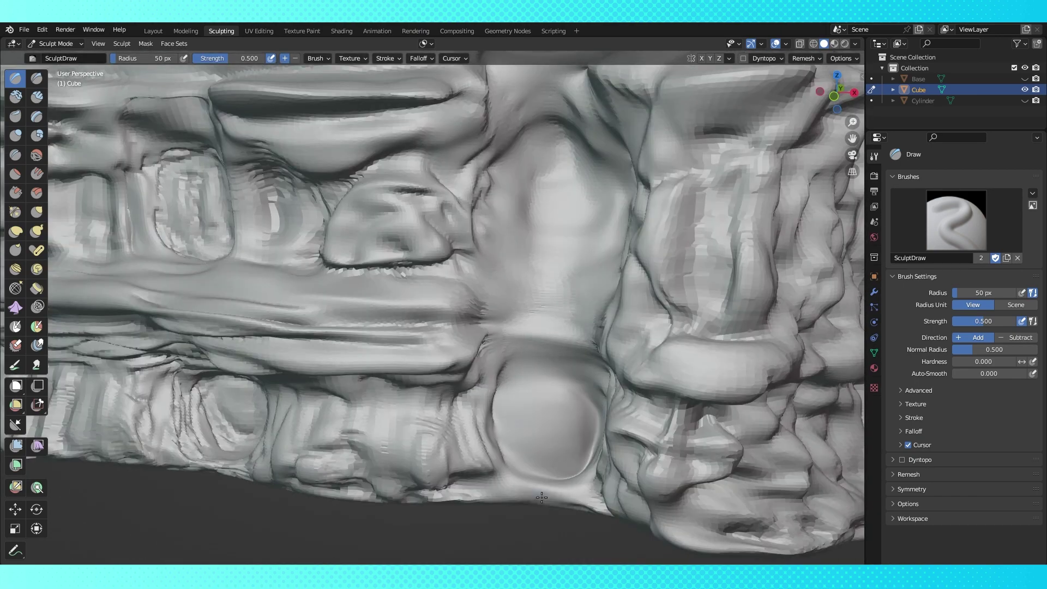
Pull the rock above the recess into an arched overhang with the Elastic Deform brush
{"action": "left_click", "coordinate": [15, 231]}
{"action": "middle_click_drag", "start_coordinate": [544, 475], "coordinate": [556, 414]}
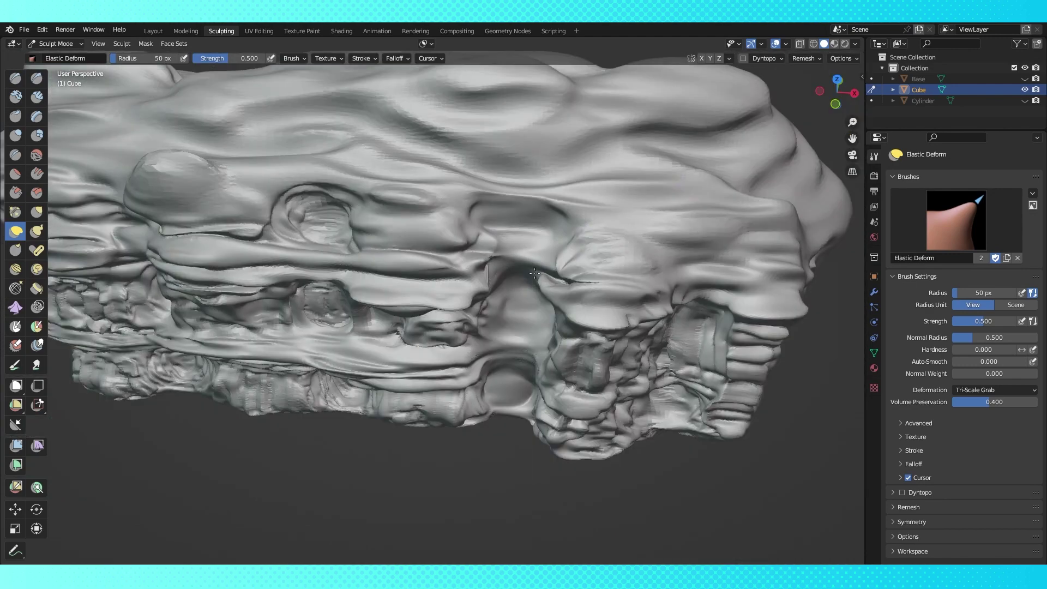
{"action": "scroll", "coordinate": [535, 274], "scroll_direction": "up", "scroll_amount": 5}
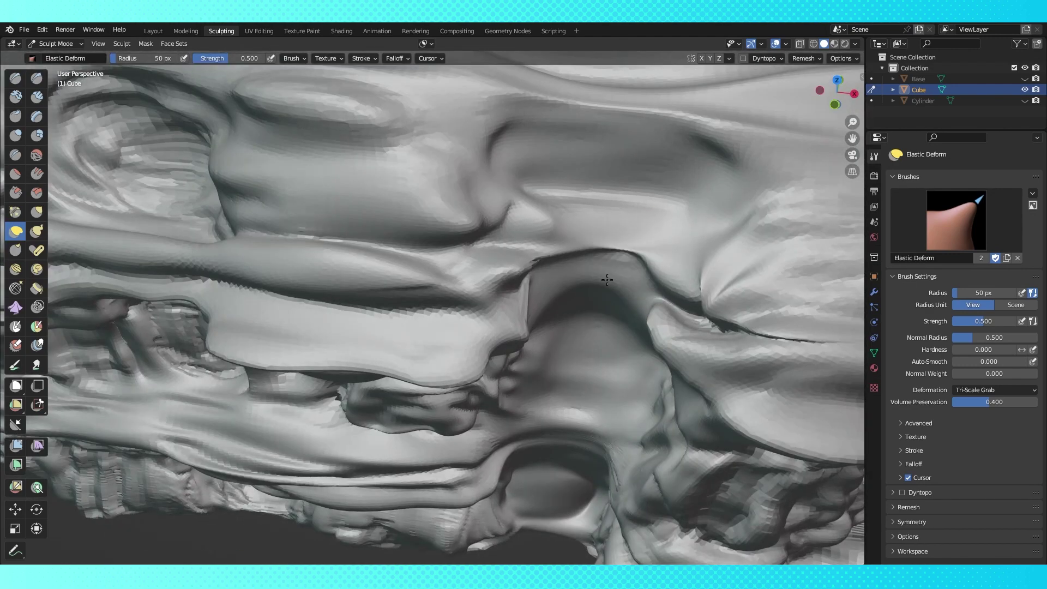
Carve sharp cracks inside the recess and along the underside of its arch with the Draw Sharp brush
{"action": "left_click", "coordinate": [15, 250]}
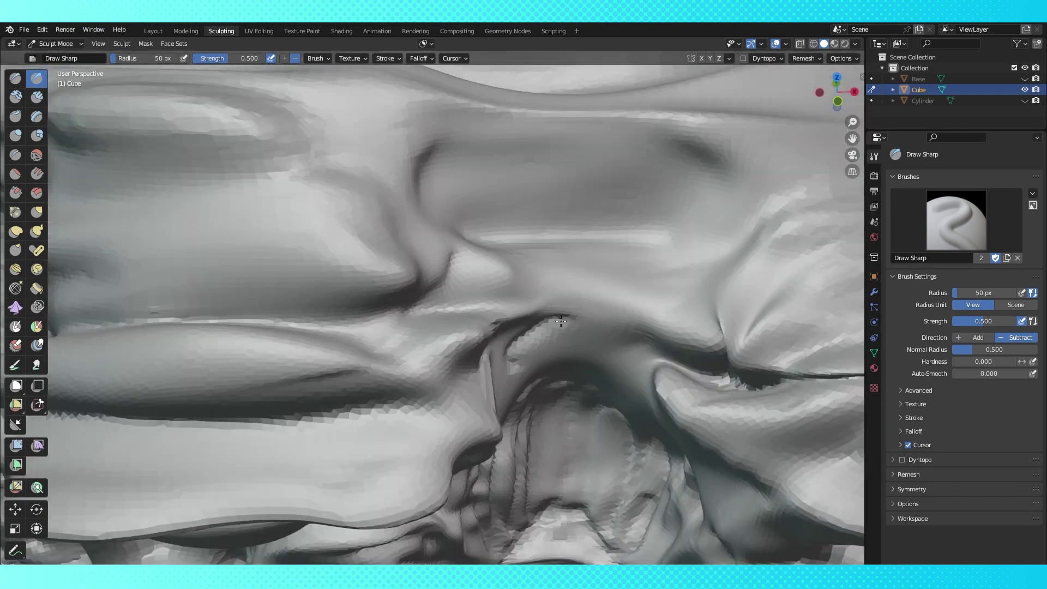
{"action": "mouse_move", "coordinate": [491, 196]}
{"action": "left_mouse_down"}
{"action": "mouse_move", "coordinate": [678, 276]}
{"action": "mouse_move", "coordinate": [643, 207]}
{"action": "left_mouse_up"}
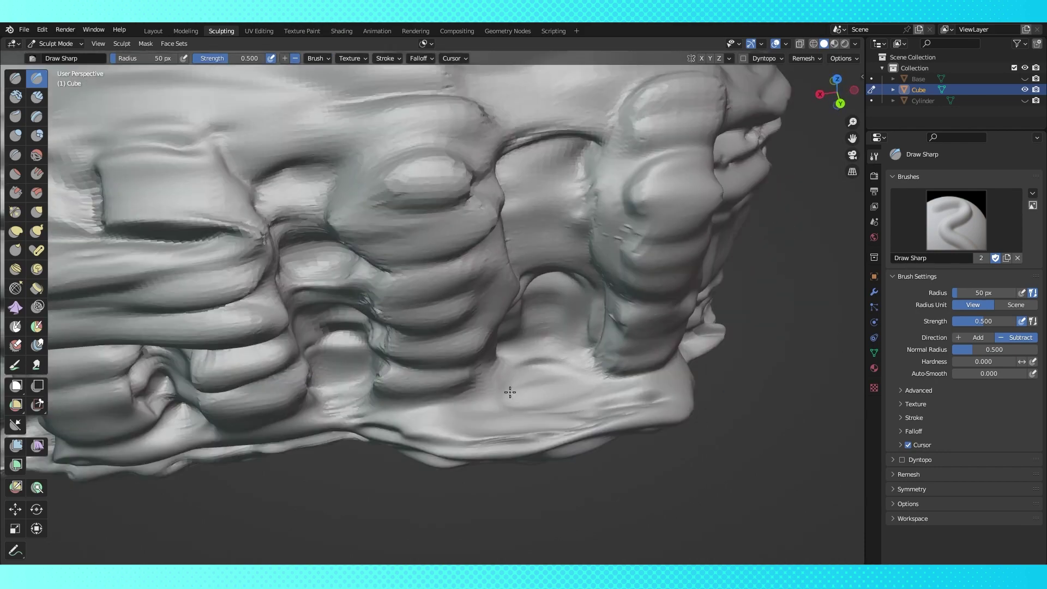
{"action": "left_click", "coordinate": [36, 135]}
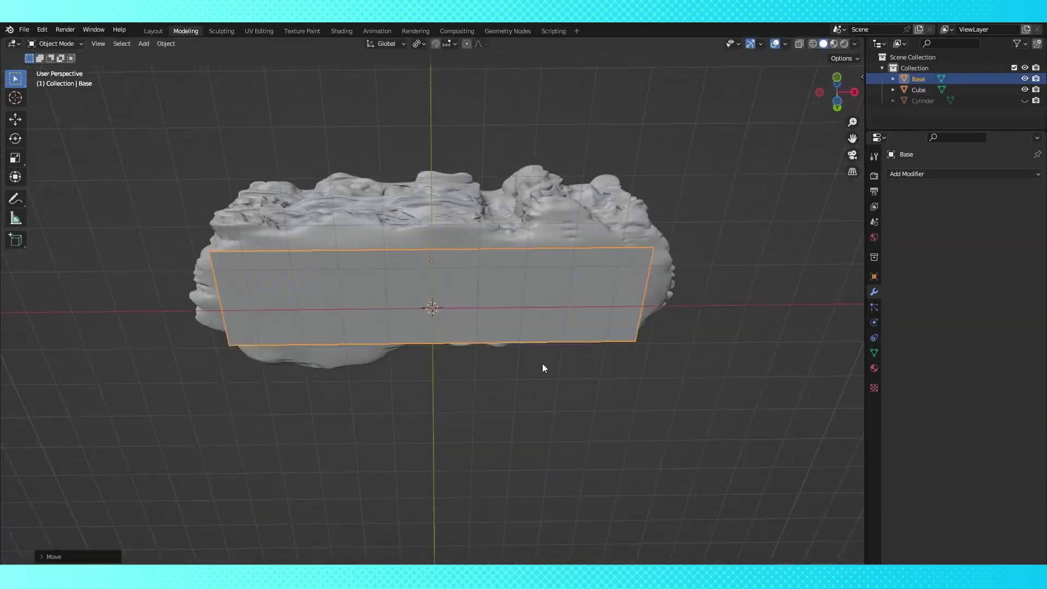
Add a cylinder under the rock block and scale it up, stretching it lengthwise along the base
{"action": "middle_click_drag", "start_coordinate": [542, 363], "coordinate": [543, 326]}
{"action": "left_click", "coordinate": [573, 430]}
{"action": "key", "text": "shift+a"}
{"action": "left_click", "coordinate": [633, 414]}
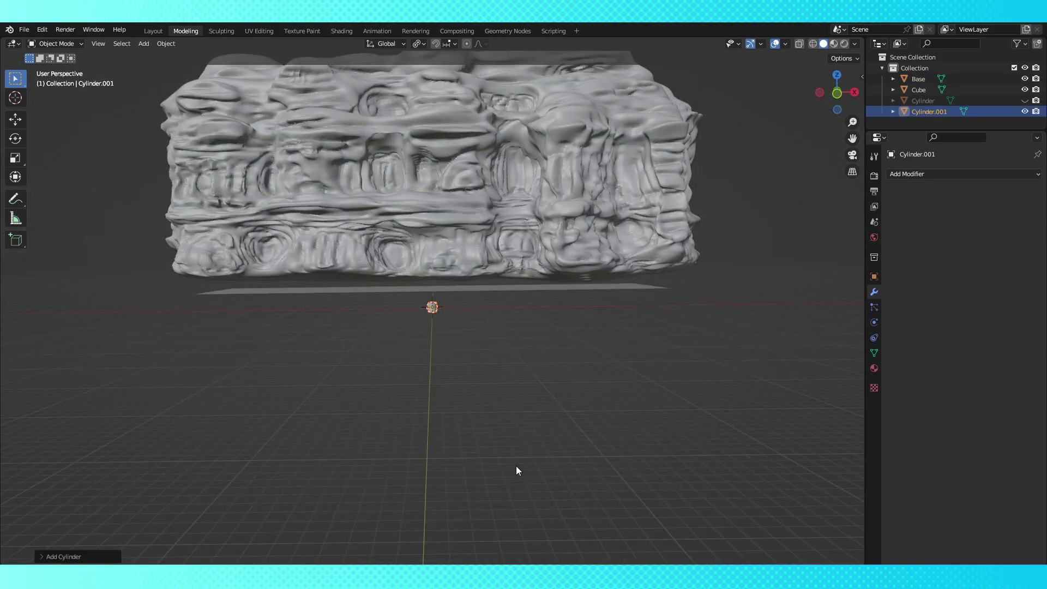
{"action": "key", "text": "Tab"}
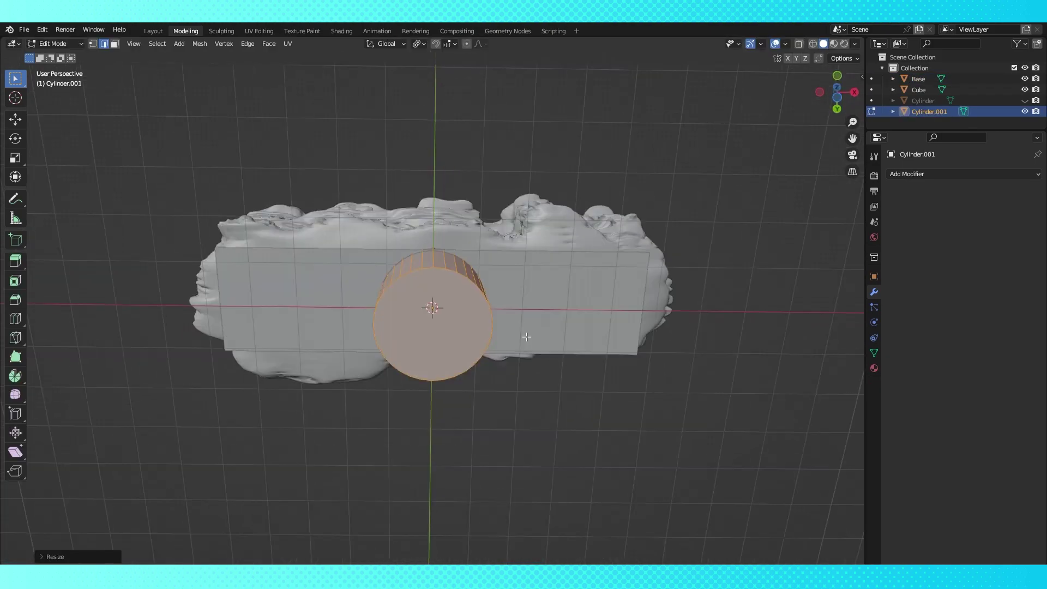
{"action": "key", "text": "s"}
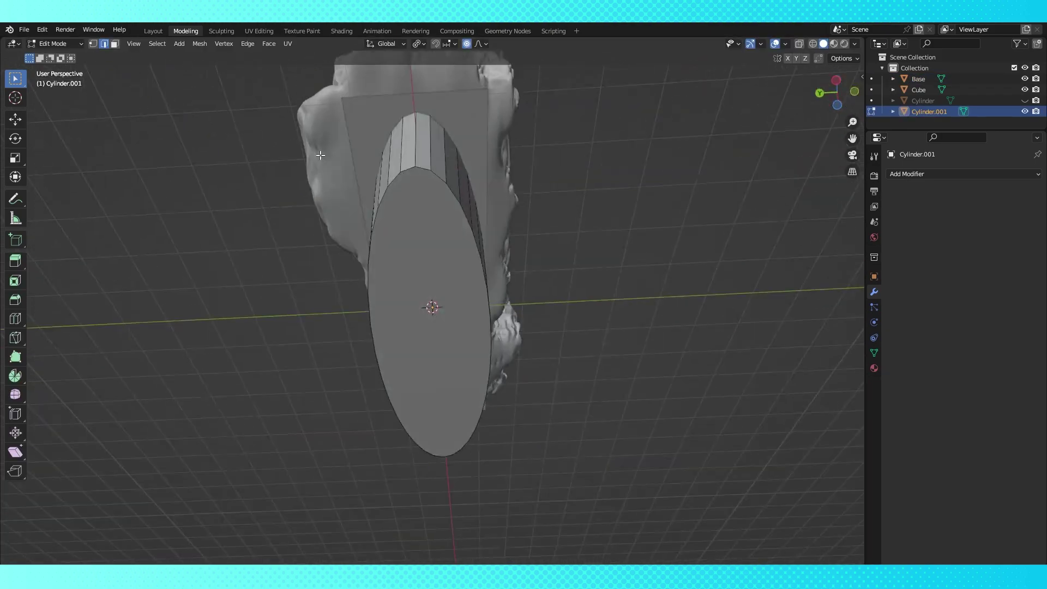
Move the cylinder's end along X with proportional editing, using a large influence radius, to fit it to the base's length
{"action": "middle_click_drag", "start_coordinate": [320, 155], "coordinate": [451, 220]}
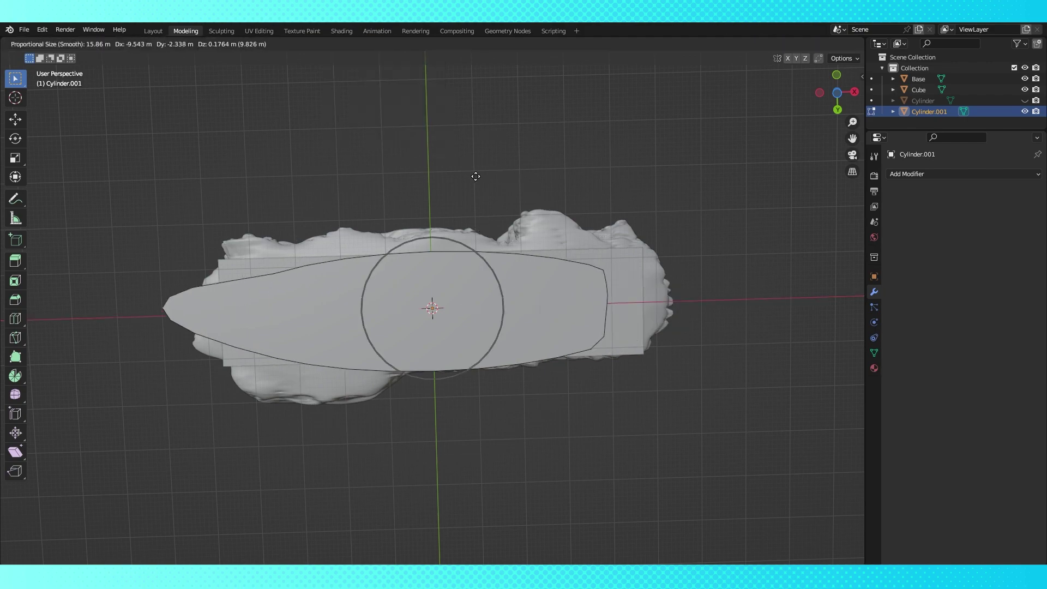
{"action": "middle_click_drag", "start_coordinate": [474, 173], "coordinate": [567, 191]}
{"action": "key", "text": "g"}
{"action": "key", "text": "x"}
{"action": "scroll", "coordinate": [594, 181], "scroll_direction": "down", "scroll_amount": 14}
{"action": "left_click", "coordinate": [604, 175]}
{"action": "key", "text": "g"}
{"action": "key", "text": "x"}
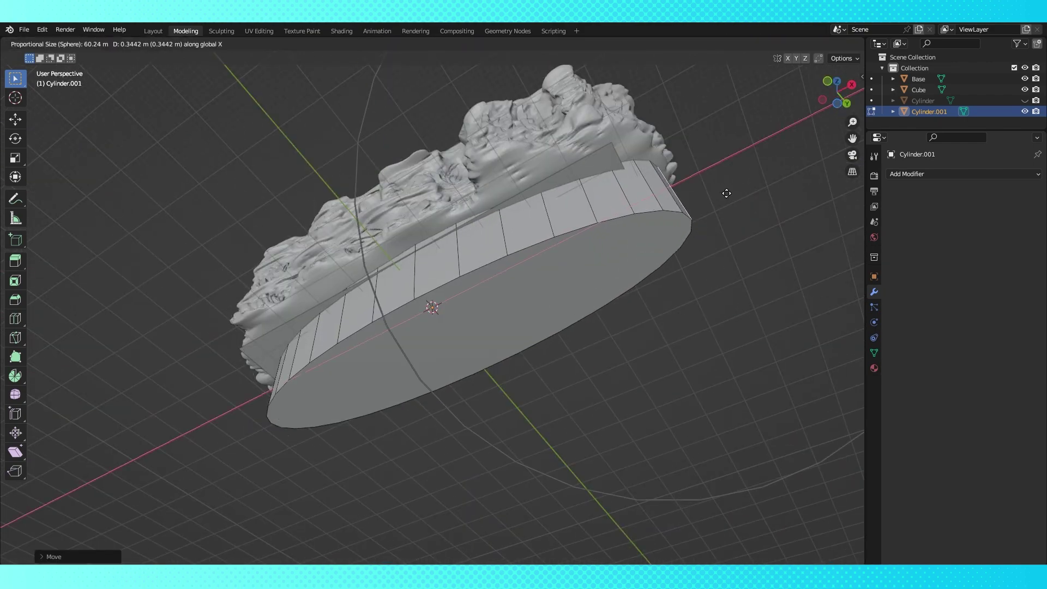
{"action": "right_click", "coordinate": [692, 203]}
Change the proportional editing falloff and move the cylinder's end along X again
{"action": "left_click", "coordinate": [480, 44]}
{"action": "left_click", "coordinate": [463, 158]}
{"action": "key", "text": "g"}
{"action": "key", "text": "x"}
{"action": "left_click", "coordinate": [696, 211]}
Turn off proportional editing and move a side edge of the cylinder along Y
{"action": "middle_click_drag", "start_coordinate": [697, 210], "coordinate": [578, 273]}
{"action": "key", "text": "g"}
{"action": "middle_click_drag", "start_coordinate": [692, 283], "coordinate": [484, 217]}
{"action": "right_click", "coordinate": [351, 260]}
{"action": "right_click", "coordinate": [451, 217]}
{"action": "key", "text": "o"}
{"action": "key", "text": "g"}
{"action": "key", "text": "y"}
{"action": "left_click", "coordinate": [442, 213]}
Move further side edges of the cylinder along Y so its outline follows the rock block's shape
{"action": "middle_click_drag", "start_coordinate": [595, 210], "coordinate": [551, 267]}
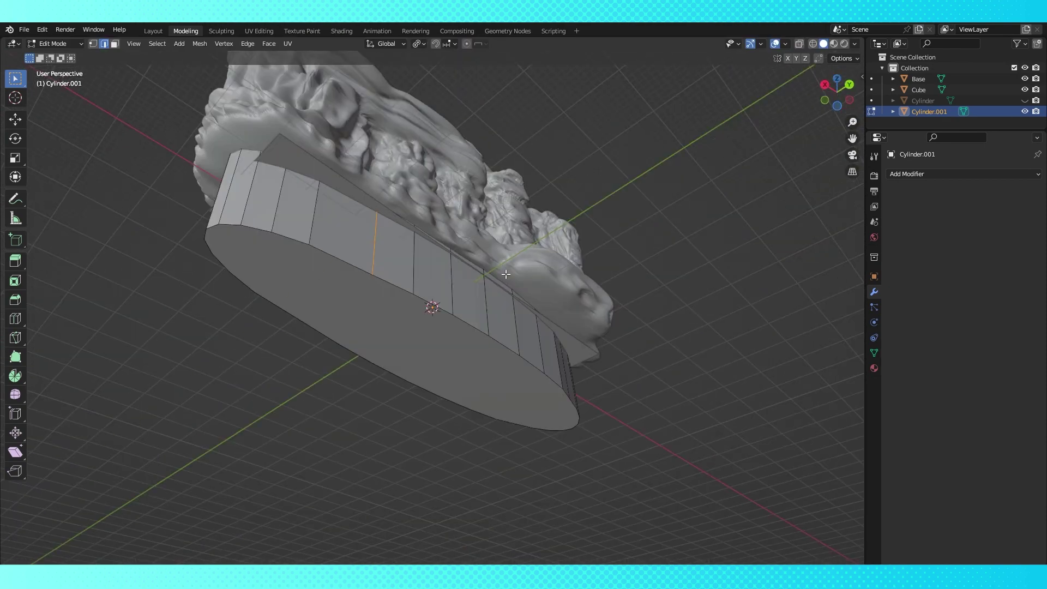
{"action": "right_click", "coordinate": [408, 255]}
{"action": "middle_click_drag", "start_coordinate": [407, 256], "coordinate": [378, 345]}
{"action": "key", "text": "g"}
{"action": "key", "text": "y"}
{"action": "left_click", "coordinate": [512, 390]}
{"action": "key", "text": "x"}
{"action": "key", "text": "ctrl+z"}
{"action": "key", "text": "g"}
{"action": "key", "text": "y"}
{"action": "left_click", "coordinate": [449, 349]}
Switch to wireframe shading and move the whole cylinder along Z
{"action": "left_click", "coordinate": [813, 44]}
{"action": "mouse_move", "coordinate": [701, 328]}
{"action": "middle_mouse_down"}
{"action": "mouse_move", "coordinate": [721, 350]}
{"action": "mouse_move", "coordinate": [758, 332]}
{"action": "middle_mouse_up"}
{"action": "left_click", "coordinate": [929, 111]}
{"action": "key", "text": "a"}
{"action": "key", "text": "g"}
{"action": "key", "text": "z"}
{"action": "left_click", "coordinate": [663, 245]}
Scale down the cylinder's top face so its walls taper inward inside the rock block
{"action": "mouse_move", "coordinate": [662, 245]}
{"action": "middle_mouse_down"}
{"action": "mouse_move", "coordinate": [650, 306]}
{"action": "mouse_move", "coordinate": [659, 353]}
{"action": "mouse_move", "coordinate": [561, 346]}
{"action": "mouse_move", "coordinate": [173, 89]}
{"action": "middle_mouse_up"}
{"action": "left_click", "coordinate": [1026, 90]}
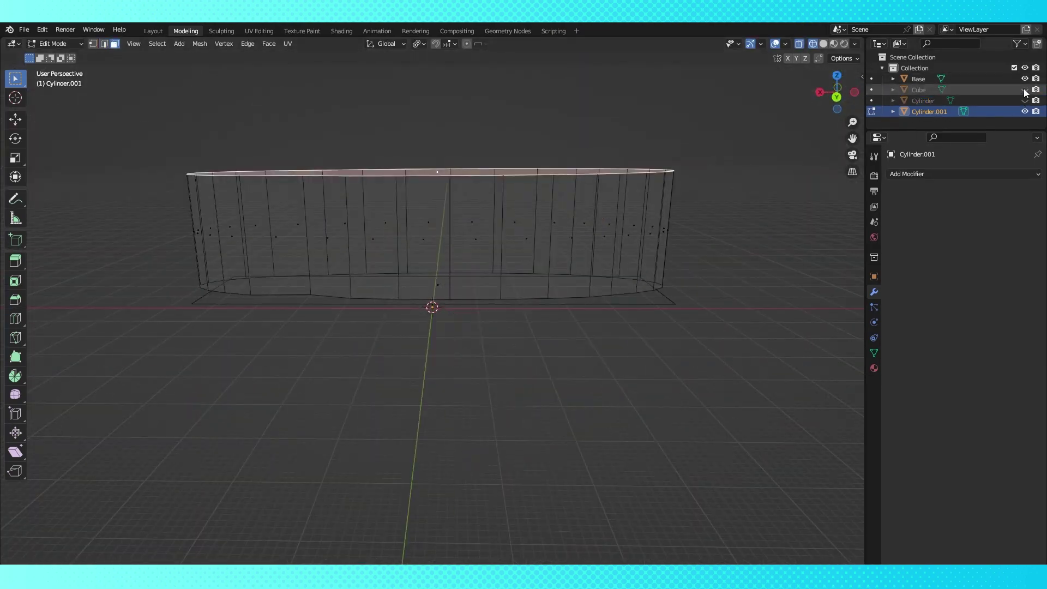
{"action": "left_click", "coordinate": [1025, 90]}
{"action": "key", "text": "s"}
{"action": "left_click", "coordinate": [653, 222]}
Delete the Base object from the scene
{"action": "middle_click_drag", "start_coordinate": [652, 222], "coordinate": [668, 191]}
{"action": "scroll", "coordinate": [657, 308], "scroll_direction": "up", "scroll_amount": 2}
{"action": "left_click", "coordinate": [919, 79]}
{"action": "left_click", "coordinate": [919, 79]}
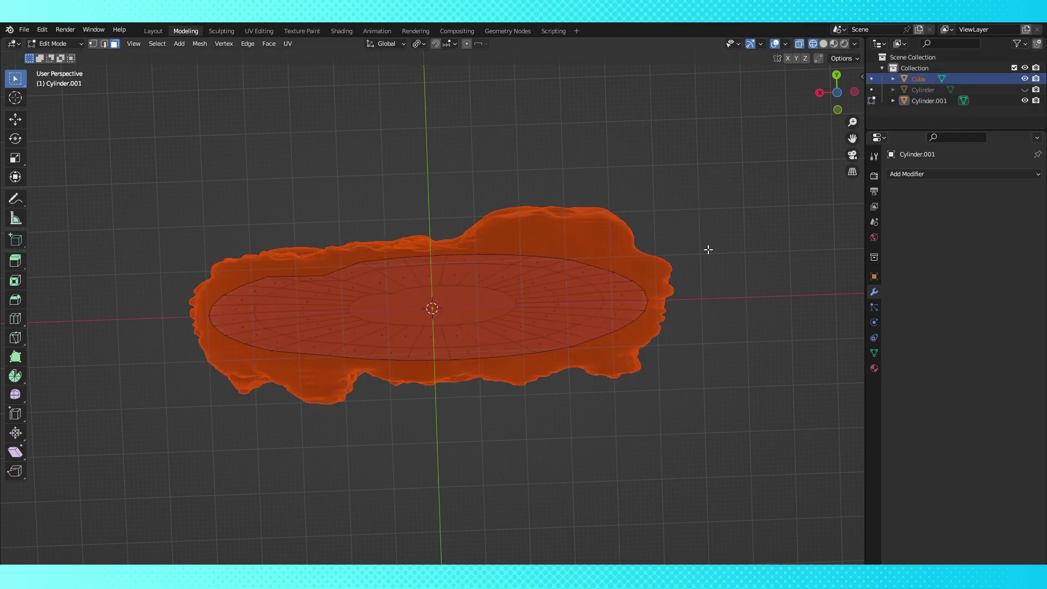
{"action": "left_click", "coordinate": [846, 228]}
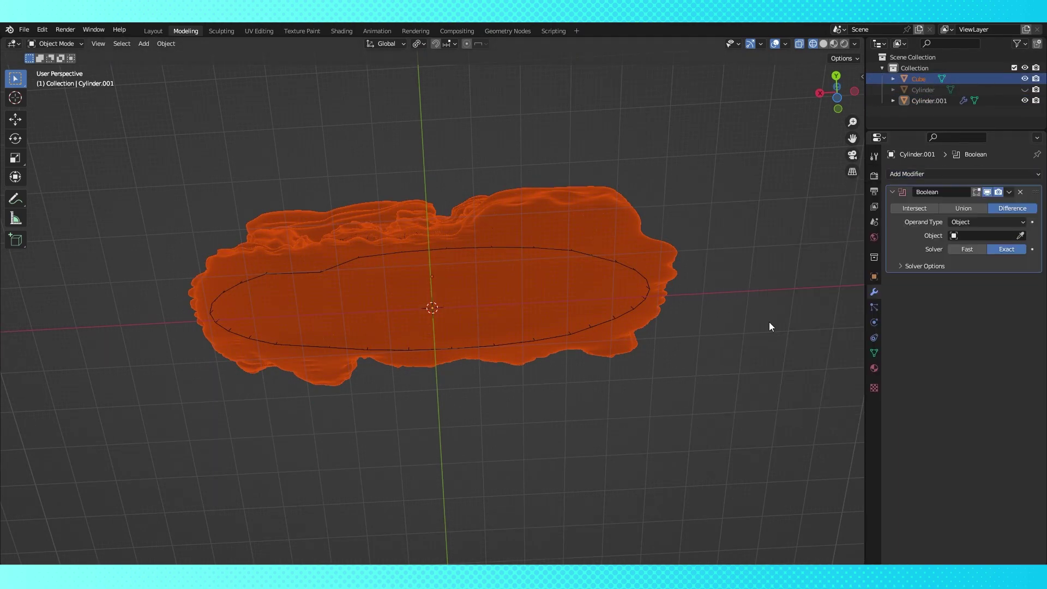
{"action": "left_click", "coordinate": [987, 235]}
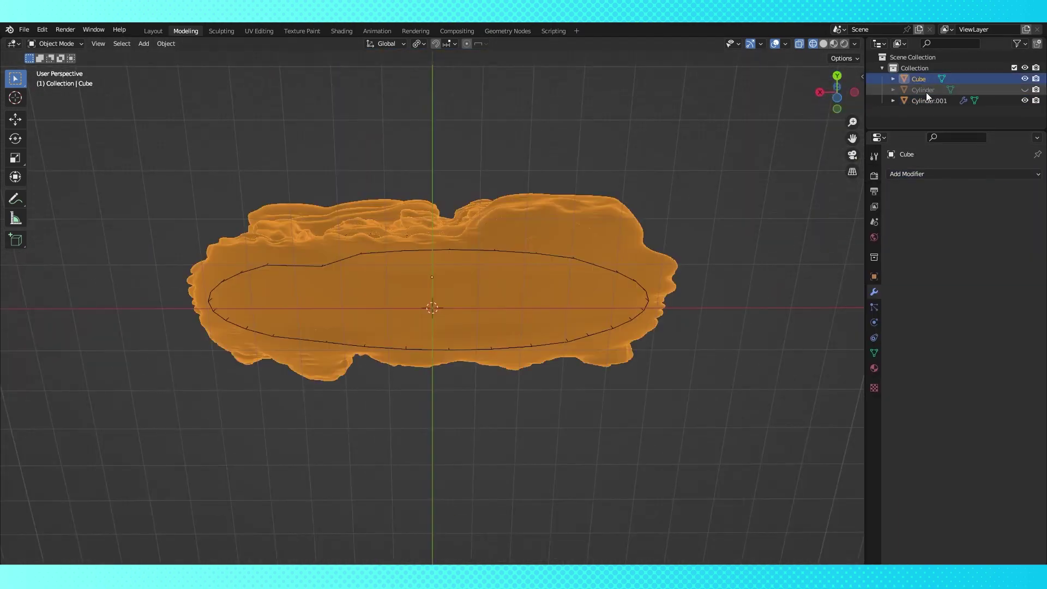
{"action": "left_click", "coordinate": [929, 100]}
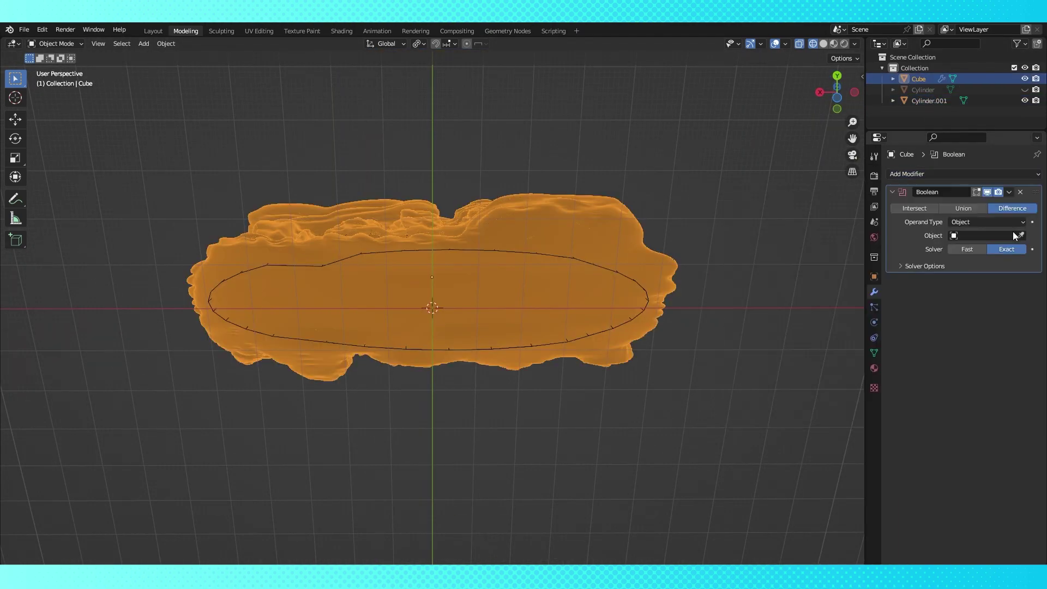
Give the Cube a Boolean Difference modifier that subtracts Cylinder.001, and inspect the cutter's fit inside the rock block
{"action": "left_click", "coordinate": [1013, 235]}
{"action": "left_click", "coordinate": [929, 260]}
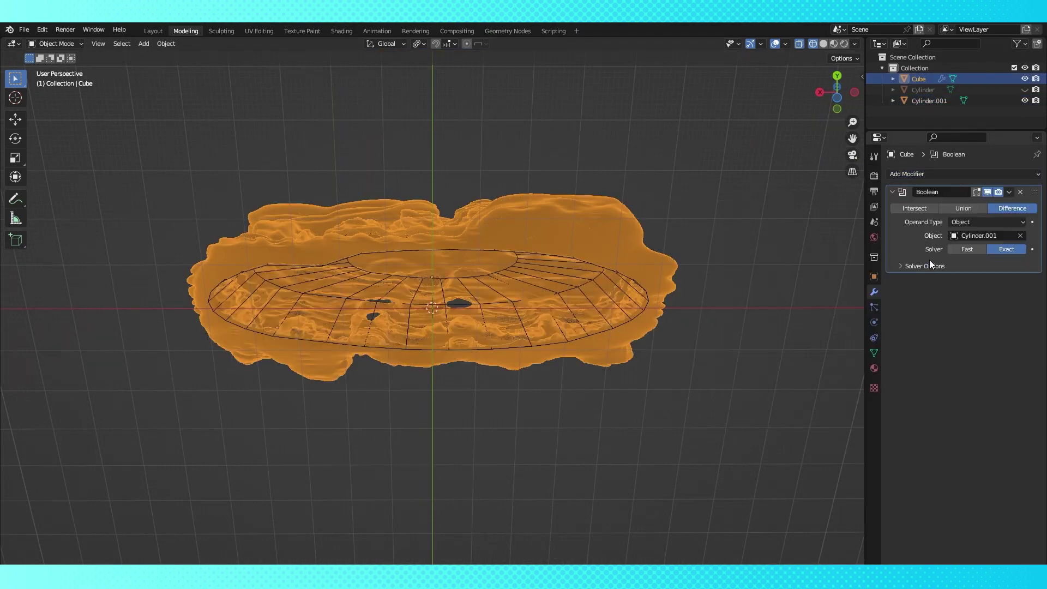
{"action": "left_click", "coordinate": [929, 101]}
{"action": "left_click", "coordinate": [919, 79]}
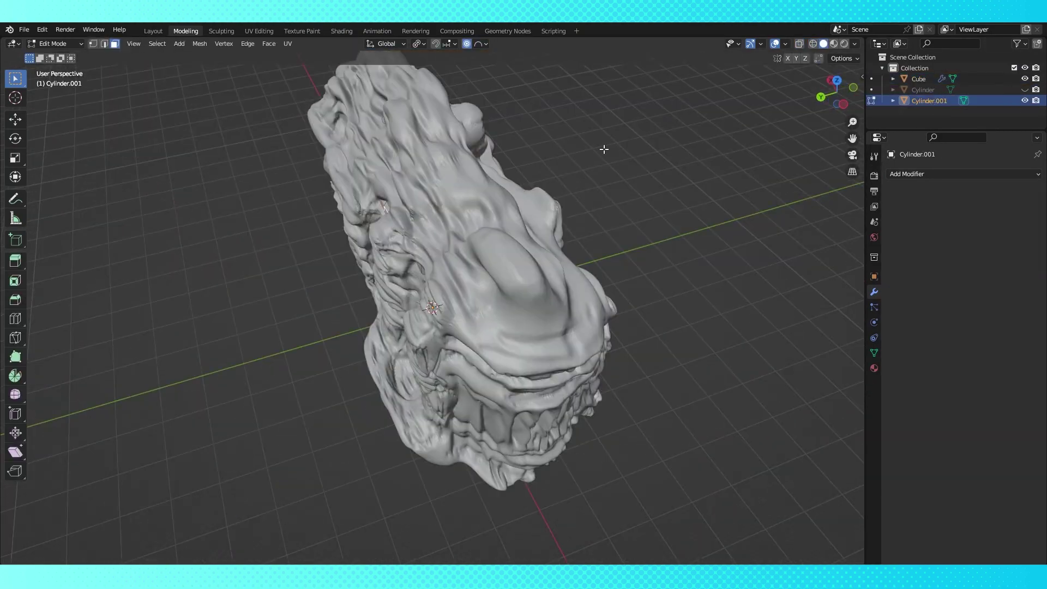
{"action": "middle_click_drag", "start_coordinate": [604, 149], "coordinate": [614, 142]}
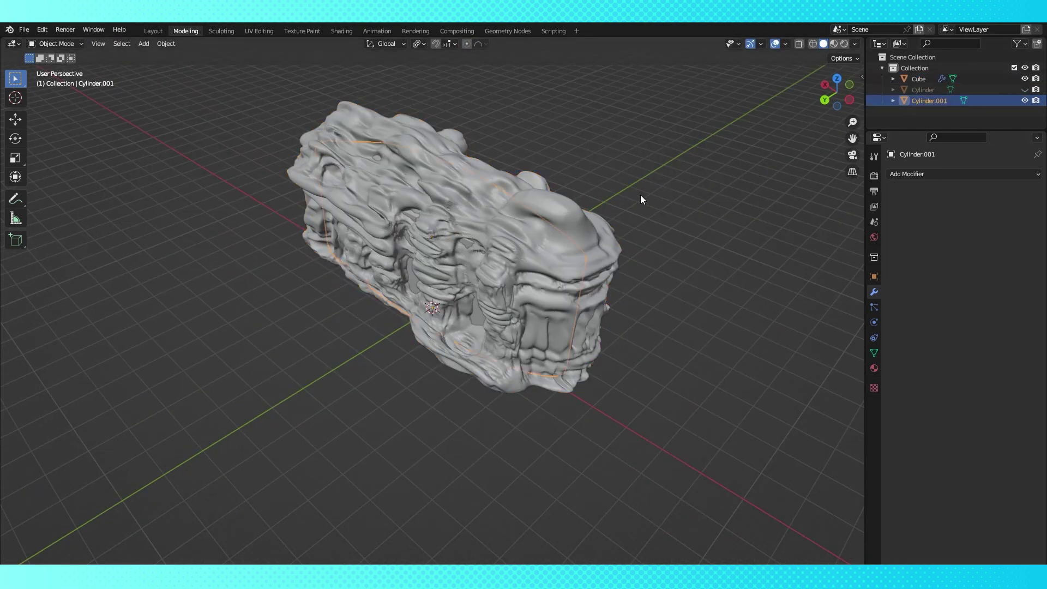
Shift the Cylinder.001 cutter along Y inside the rock block and apply the Boolean modifier on the Cube
{"action": "key", "text": "g"}
{"action": "key", "text": "y"}
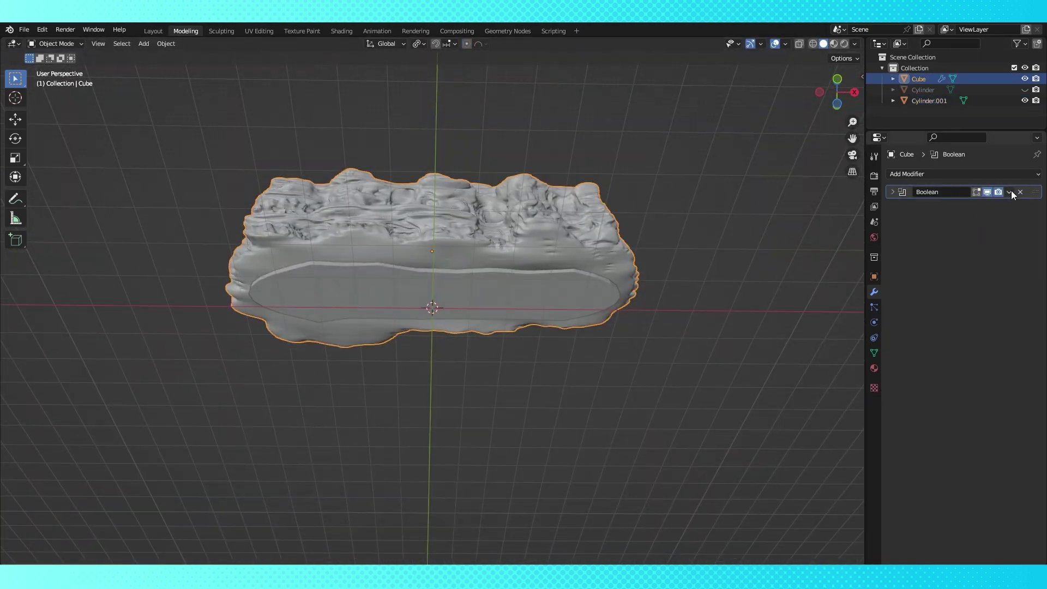
{"action": "left_click", "coordinate": [1009, 192]}
{"action": "left_click", "coordinate": [961, 207]}
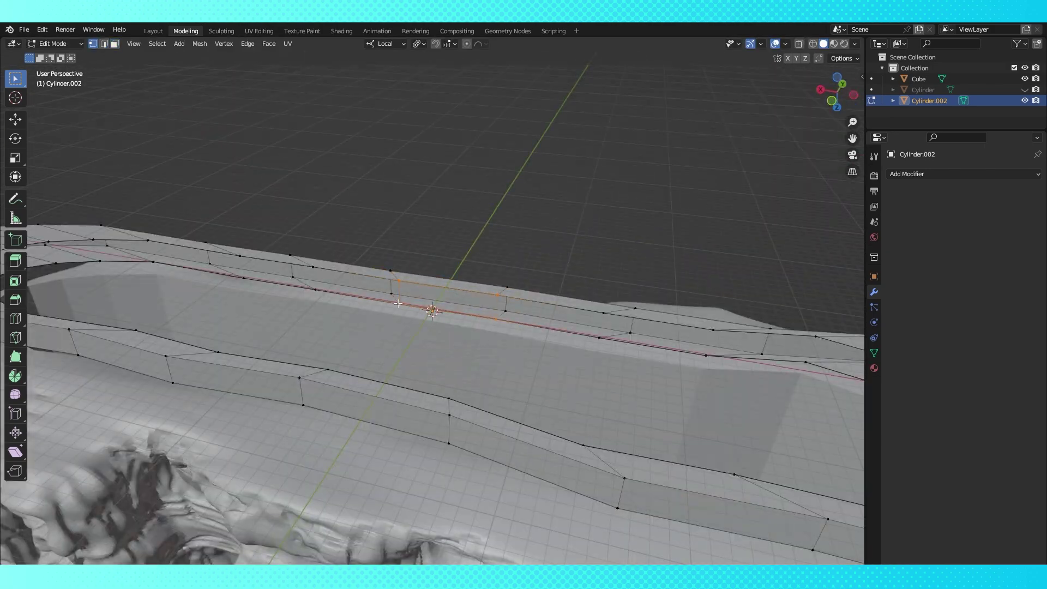
Fill in the missing faces around the inner wall of the Cylinder.002 base ring
{"action": "middle_click_drag", "start_coordinate": [398, 304], "coordinate": [659, 182]}
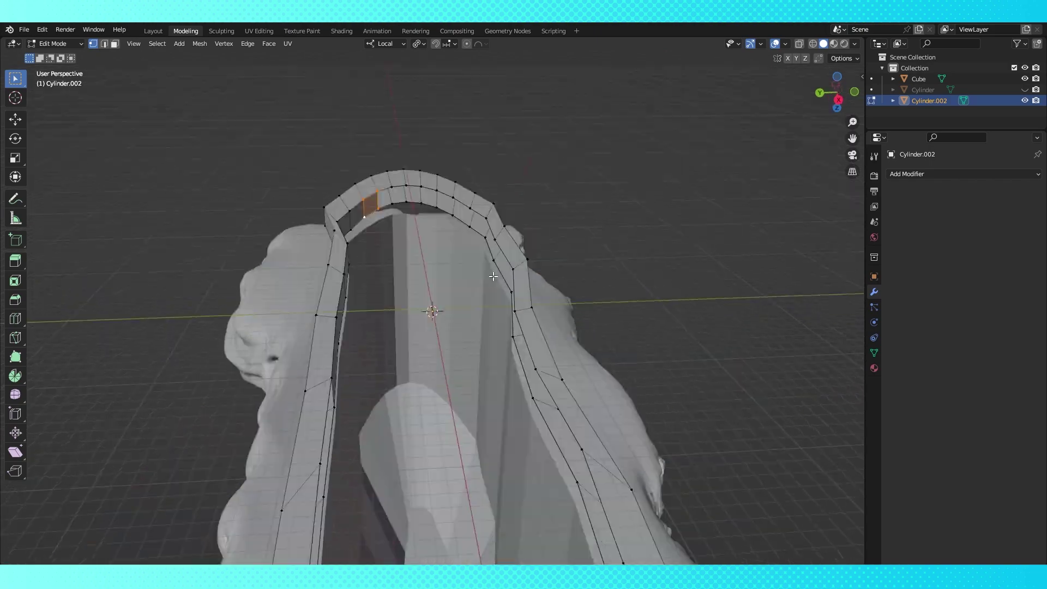
{"action": "left_click", "coordinate": [403, 284]}
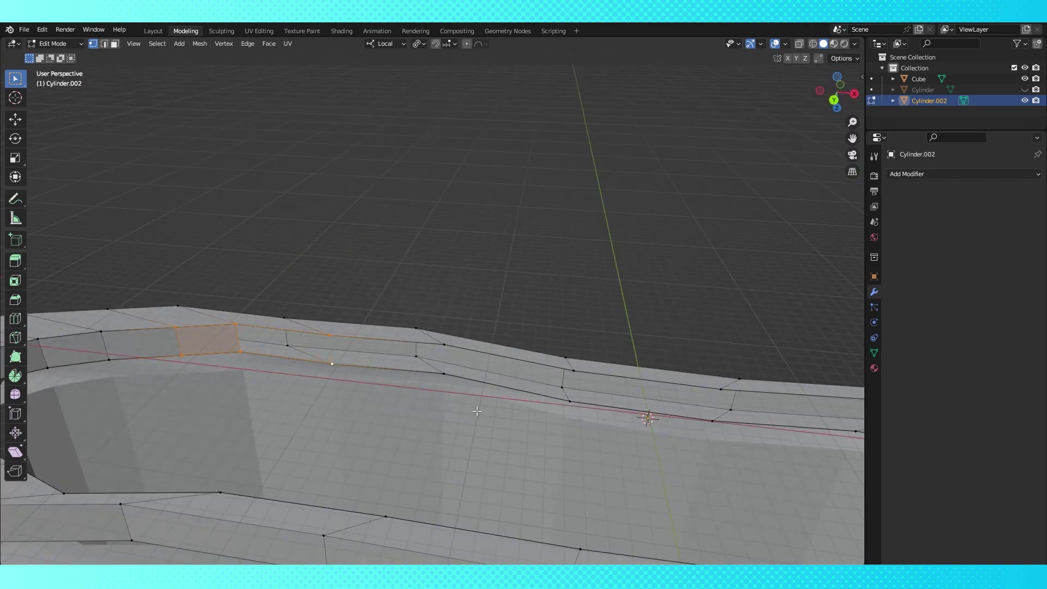
{"action": "key", "text": "2"}
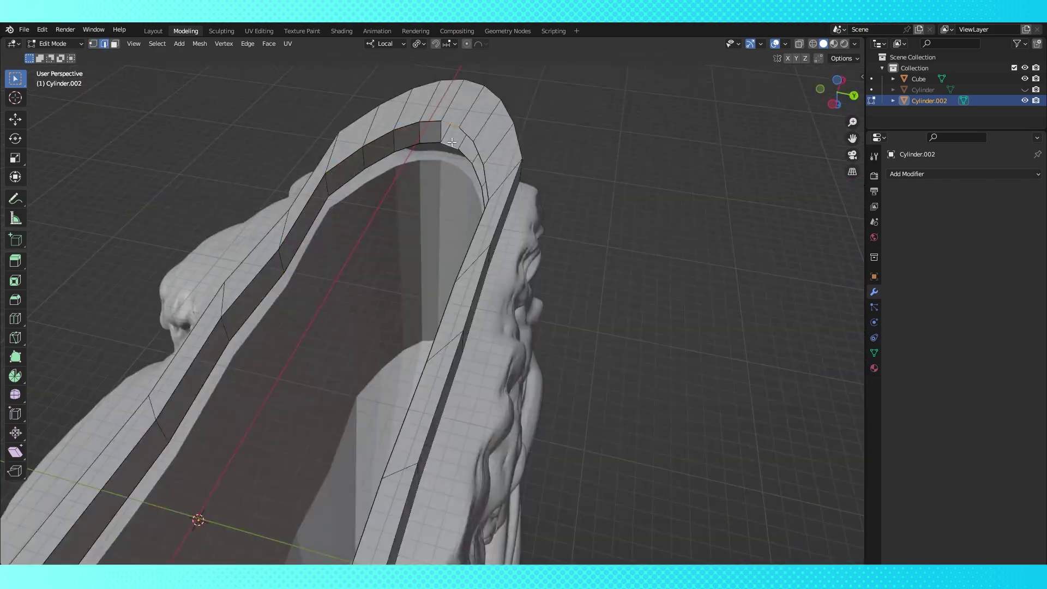
{"action": "key", "text": "3"}
{"action": "left_click", "coordinate": [358, 429]}
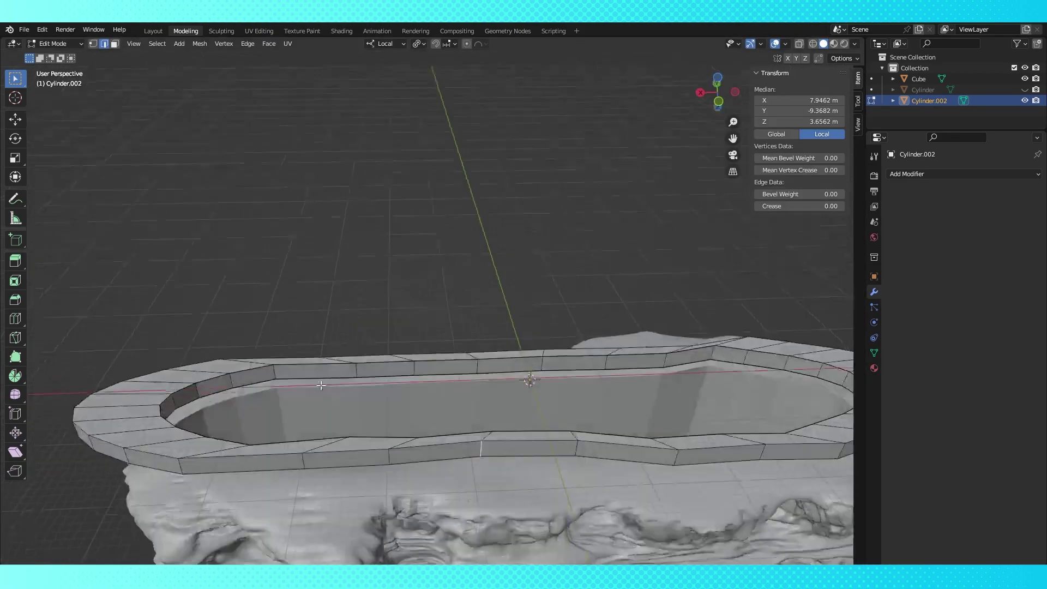
Straighten the base ring's long side by setting the Y position of its outer vertical edges to 18 m
{"action": "left_click", "coordinate": [824, 109]}
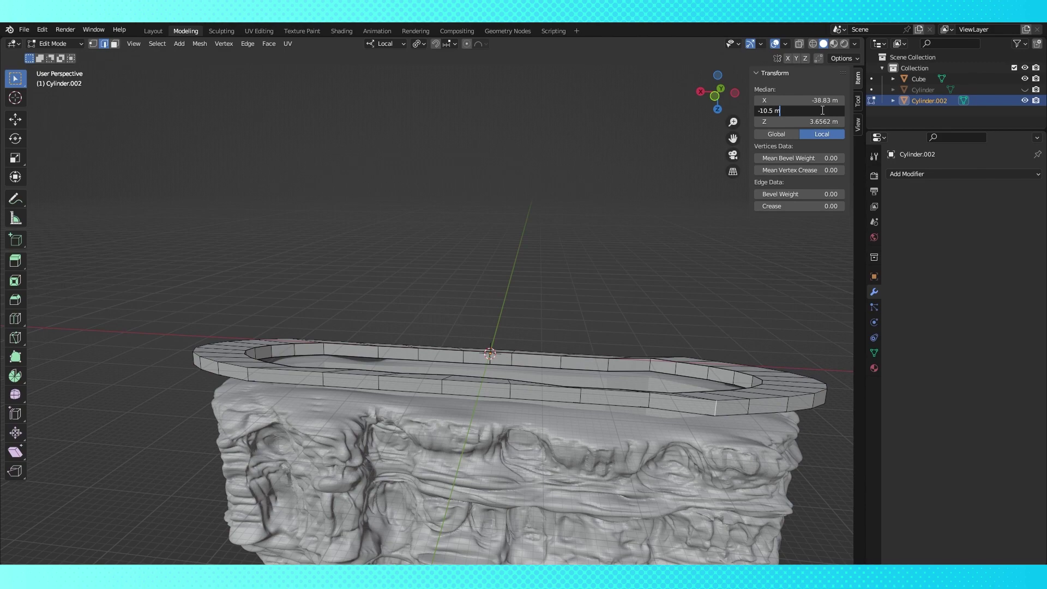
{"action": "key", "text": "Return"}
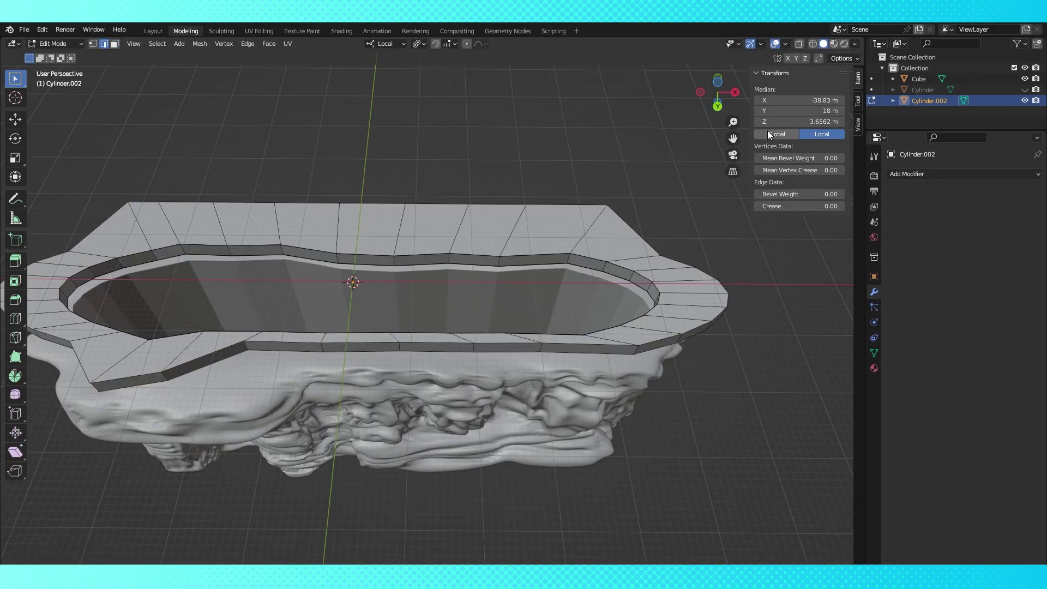
{"action": "left_click", "coordinate": [207, 401]}
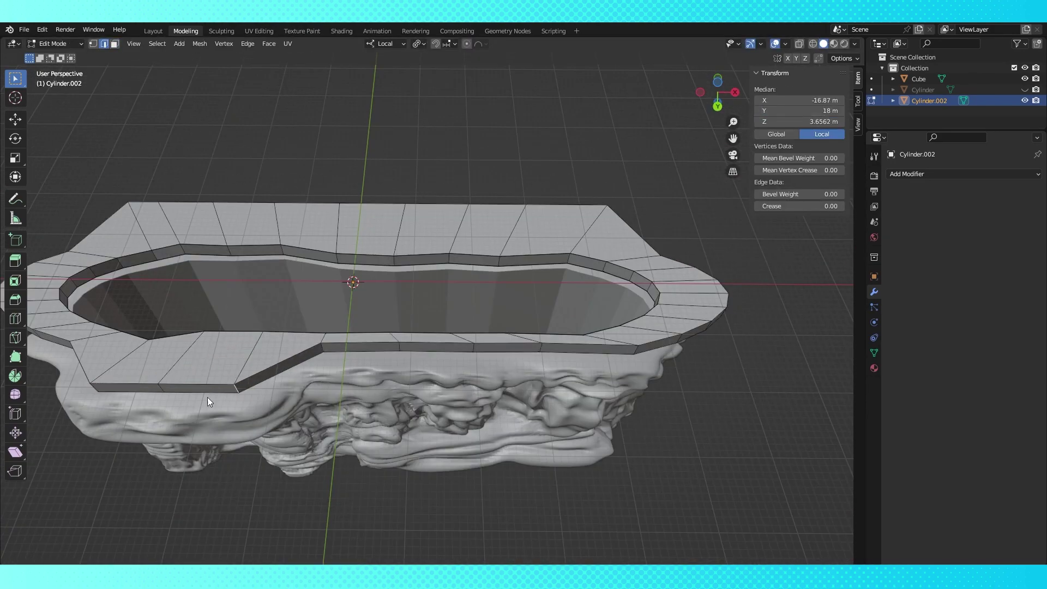
{"action": "left_click", "coordinate": [355, 346], "text": "shift"}
{"action": "left_click", "coordinate": [545, 348], "text": "shift"}
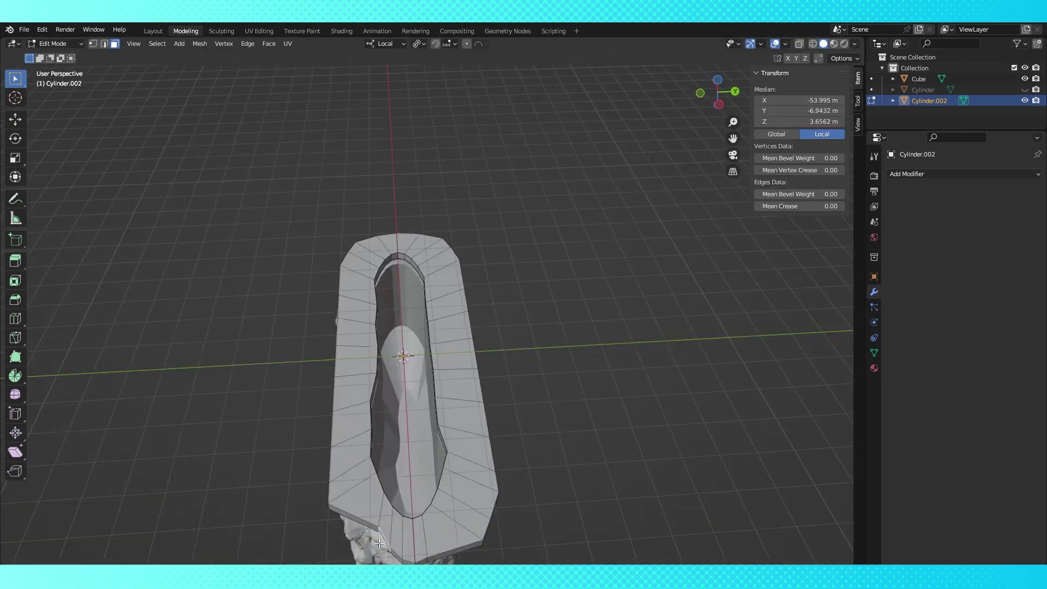
{"action": "key", "text": "alt+a"}
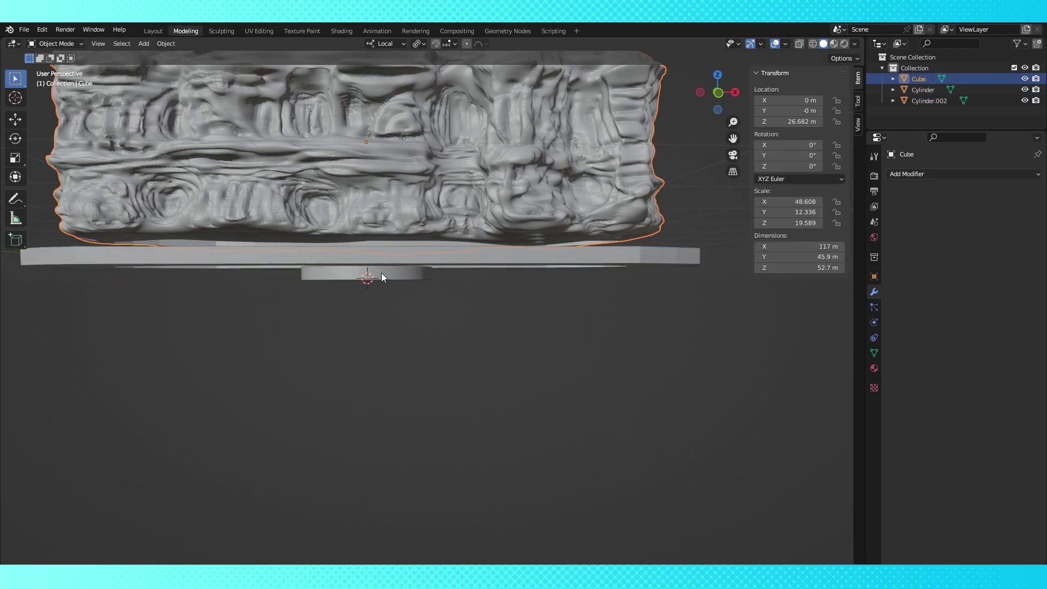
Move the small cylinder protruding beneath the base ring along Z
{"action": "left_click", "coordinate": [381, 273]}
{"action": "key", "text": "g"}
{"action": "key", "text": "z"}
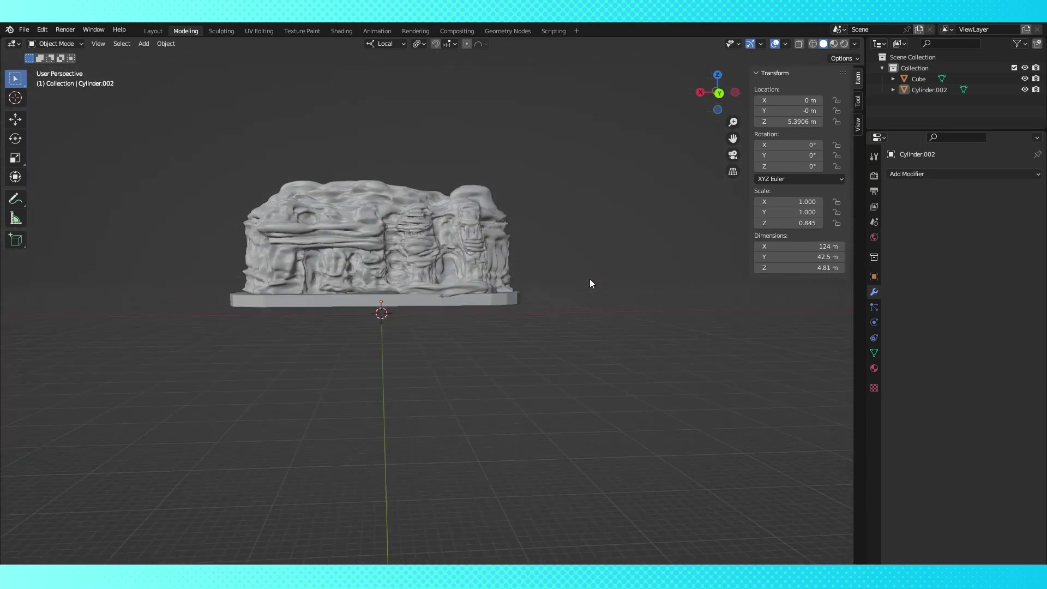
Save the Blender project and export the terrain piece as the STL file Cavern Walls
{"action": "middle_click_drag", "start_coordinate": [590, 280], "coordinate": [659, 301]}
{"action": "left_click", "coordinate": [24, 30]}
{"action": "left_click", "coordinate": [41, 102]}
{"action": "left_click", "coordinate": [24, 30]}
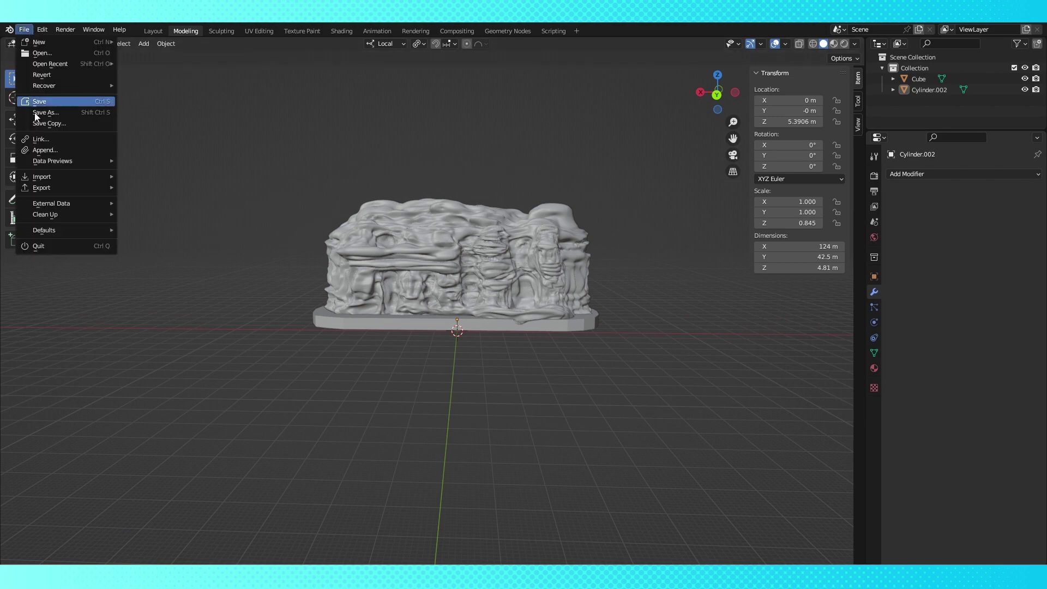
{"action": "mouse_move", "coordinate": [43, 187]}
{"action": "left_click", "coordinate": [168, 274]}
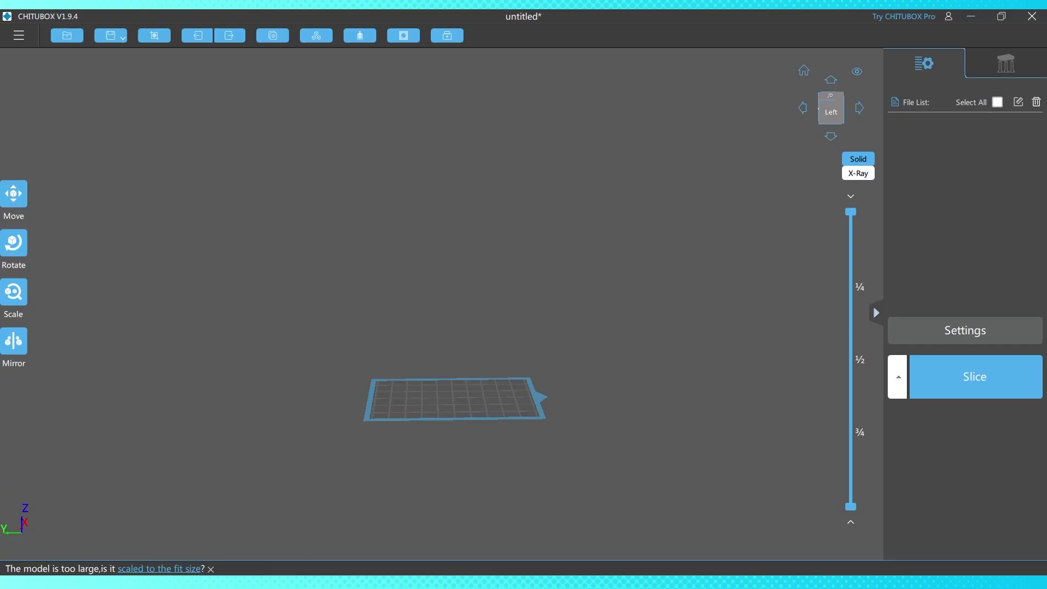
Switch to CHITUBOX, rotate Cavern Walls.stl to 91° about Z and shrink its X size to 93.54 mm
{"action": "left_click", "coordinate": [13, 243]}
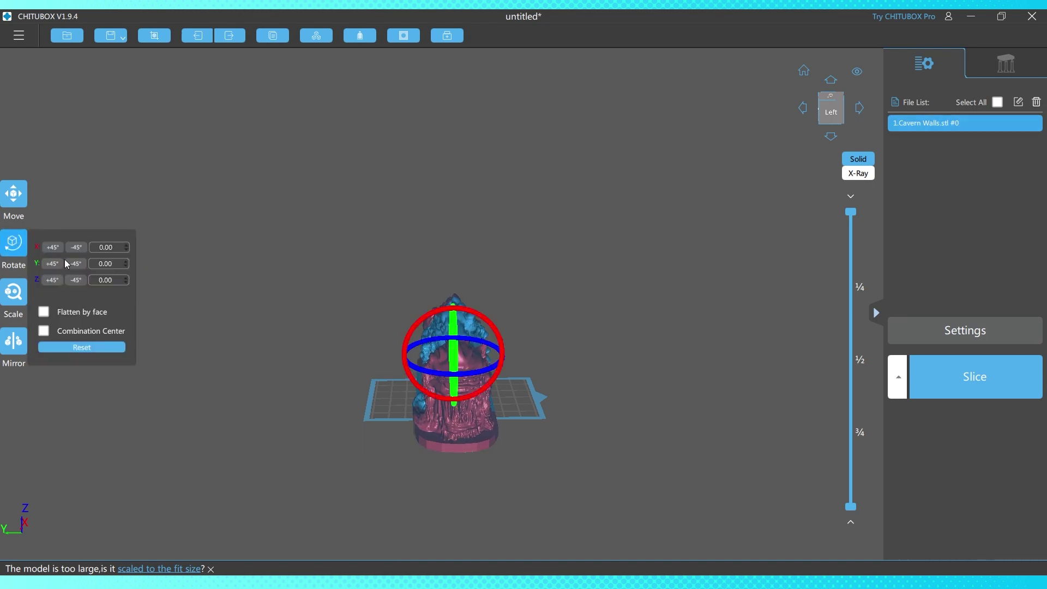
{"action": "left_click_drag", "start_coordinate": [413, 366], "coordinate": [476, 371]}
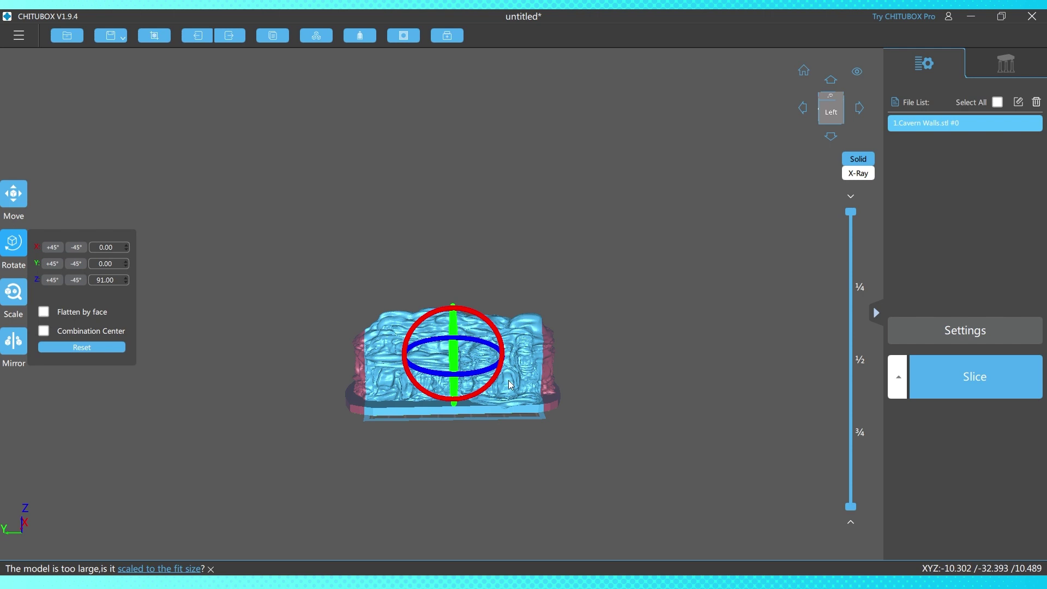
{"action": "left_click", "coordinate": [15, 293]}
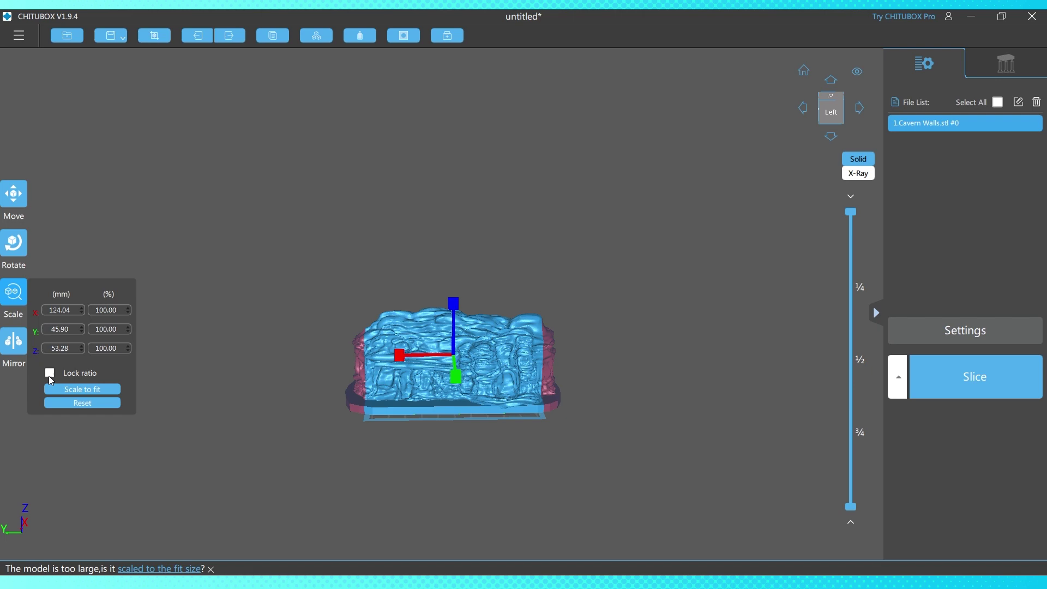
{"action": "left_click_drag", "start_coordinate": [400, 357], "coordinate": [431, 357]}
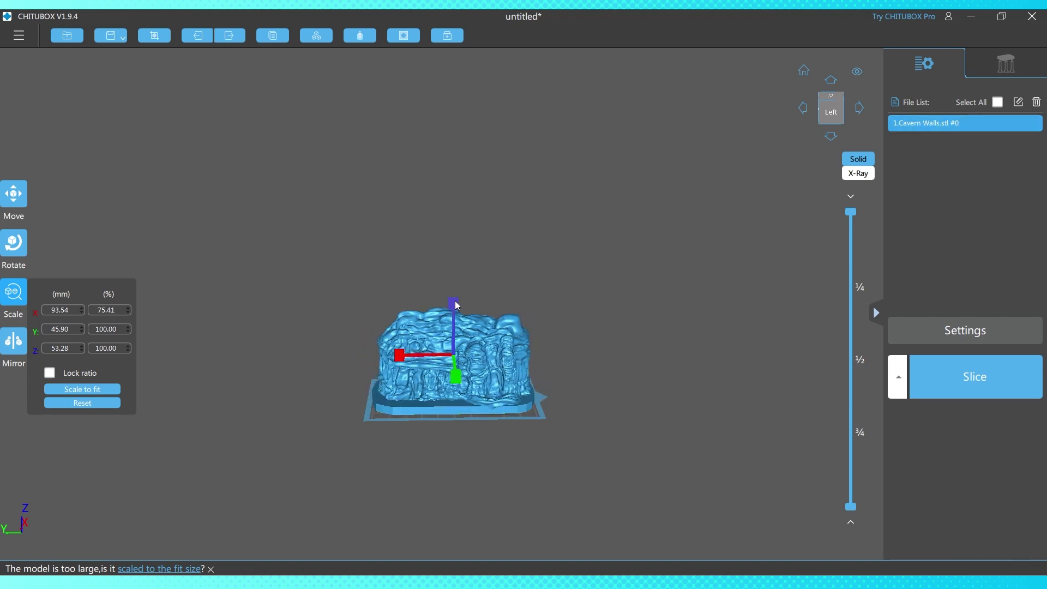
{"action": "left_click", "coordinate": [649, 343]}
{"action": "left_click_drag", "start_coordinate": [649, 344], "coordinate": [578, 341]}
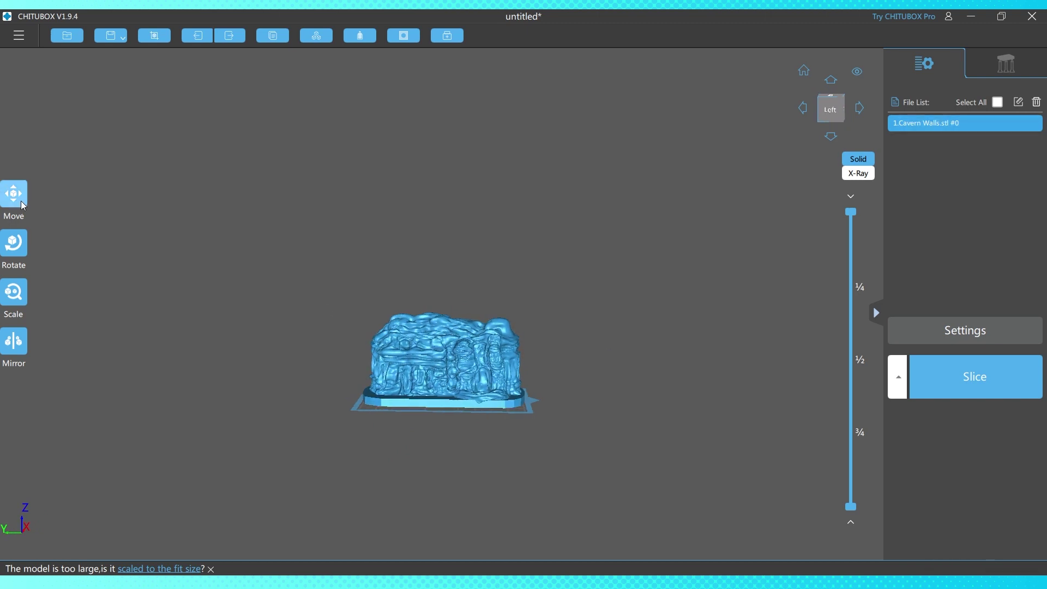
Turn the model over at a tilt so its hollow base faces upward, and shift it along X over the plate
{"action": "left_click", "coordinate": [14, 242]}
{"action": "left_click_drag", "start_coordinate": [445, 344], "coordinate": [445, 368]}
{"action": "right_click_drag", "start_coordinate": [626, 359], "coordinate": [516, 378]}
{"action": "left_click", "coordinate": [14, 193]}
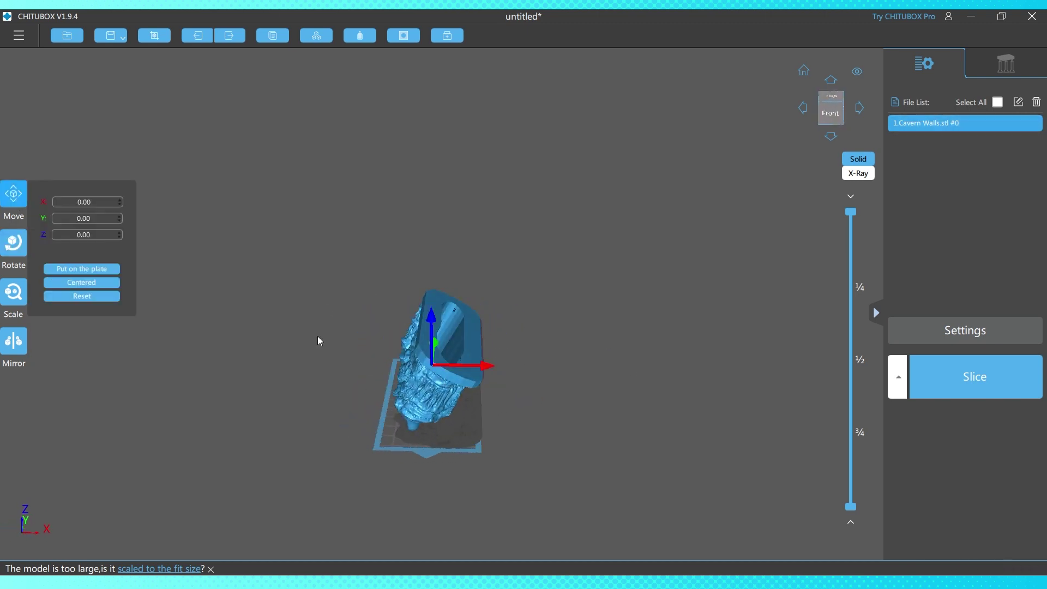
{"action": "left_click_drag", "start_coordinate": [487, 366], "coordinate": [479, 368]}
{"action": "right_click_drag", "start_coordinate": [567, 385], "coordinate": [676, 349]}
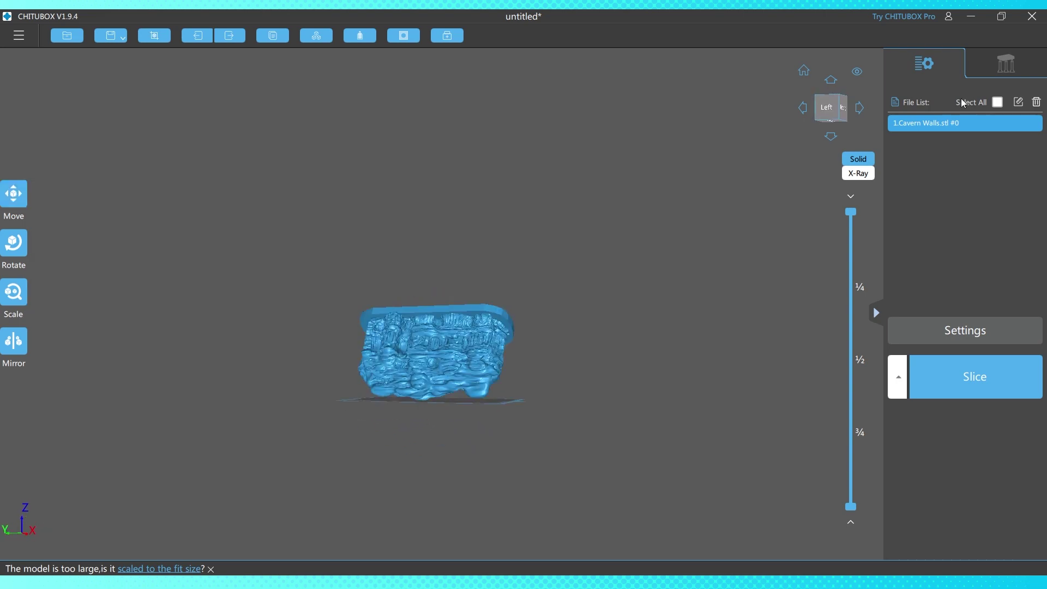
Try automatic platform supports with the Light preset on the tilted model, and remove all of them
{"action": "left_click", "coordinate": [999, 68]}
{"action": "scroll", "coordinate": [590, 414], "scroll_direction": "up", "scroll_amount": 1}
{"action": "left_click", "coordinate": [920, 423]}
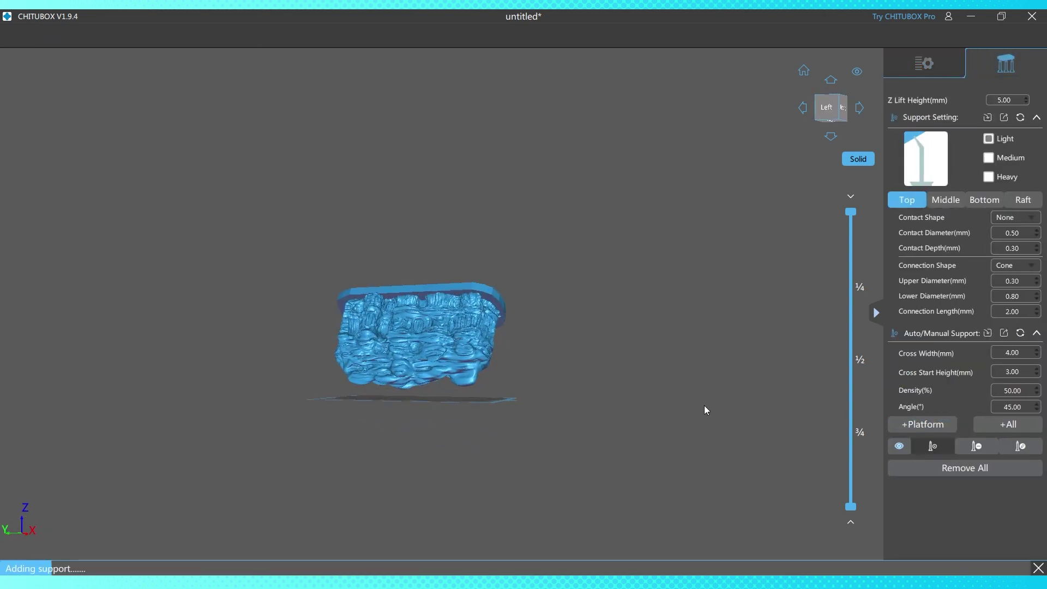
{"action": "left_click_drag", "start_coordinate": [613, 385], "coordinate": [615, 424]}
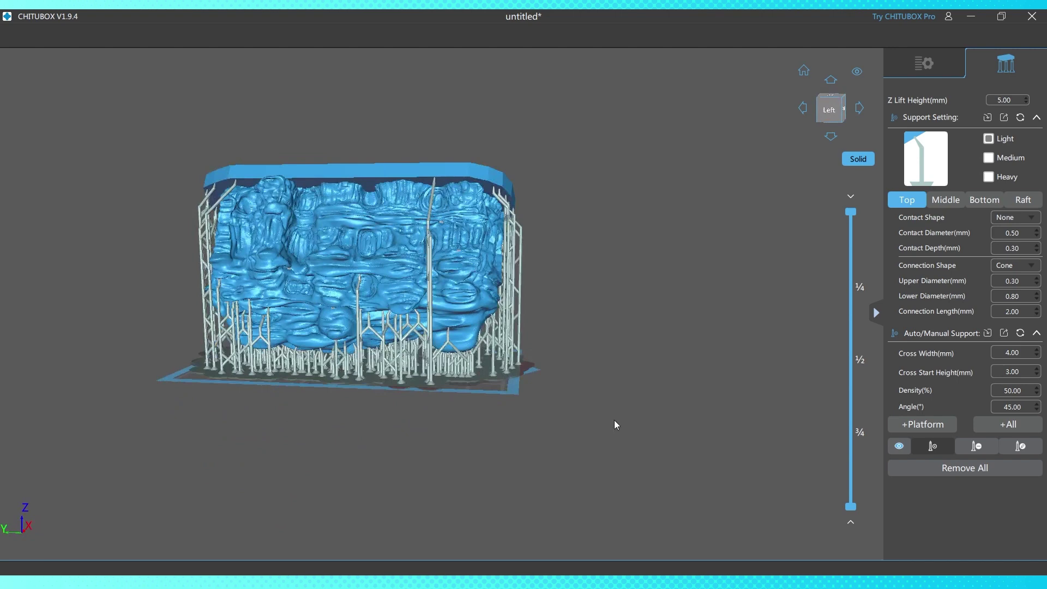
{"action": "left_click_drag", "start_coordinate": [614, 424], "coordinate": [632, 447]}
{"action": "left_click", "coordinate": [976, 468]}
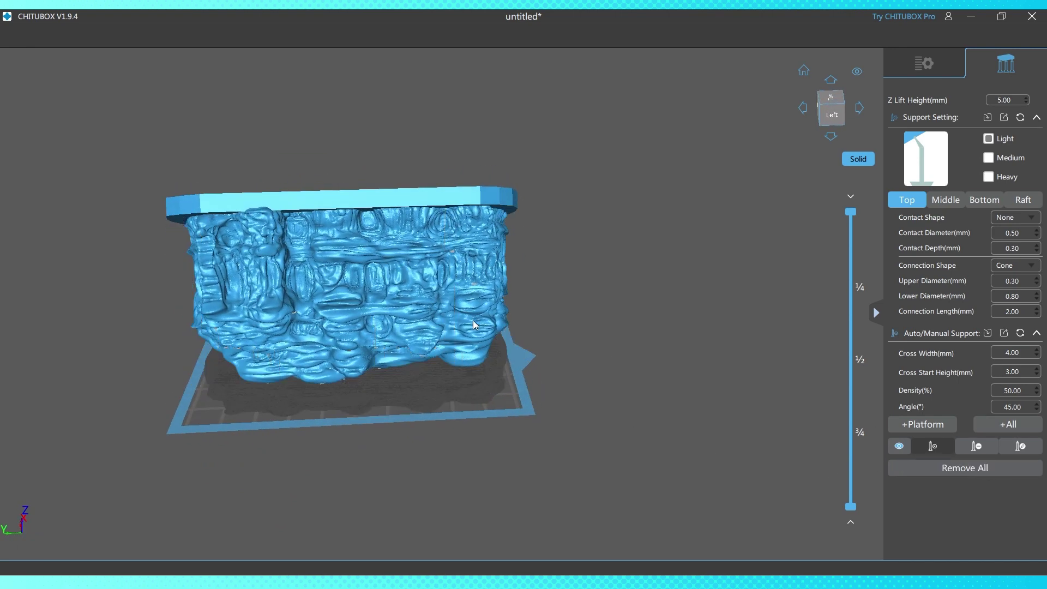
Shrink the model to 80.54 mm in X and 31.40 mm in Y without locking the ratio
{"action": "left_click", "coordinate": [936, 73]}
{"action": "left_click", "coordinate": [21, 291]}
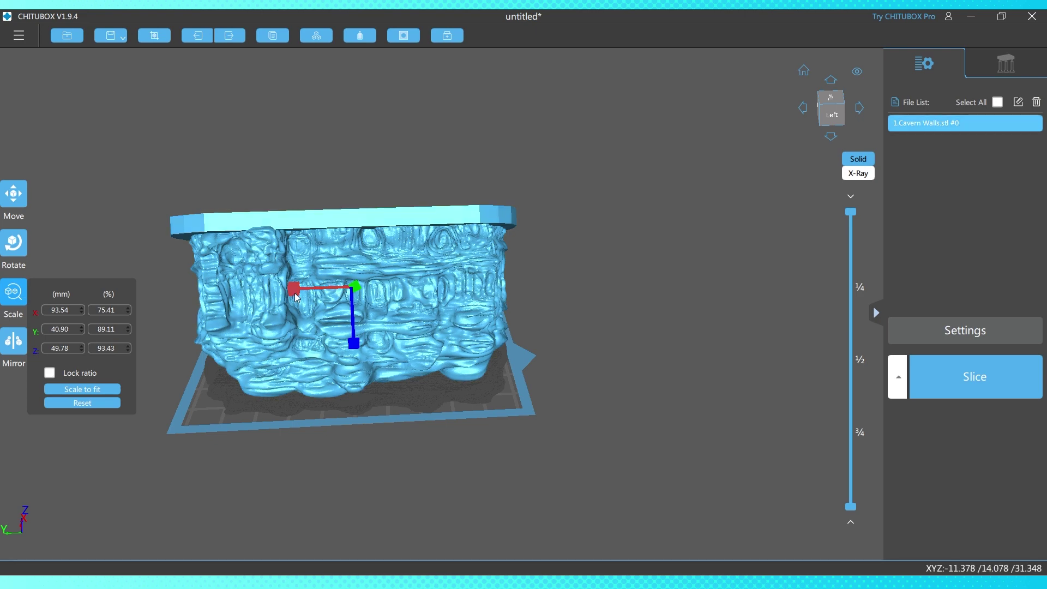
{"action": "left_click_drag", "start_coordinate": [294, 289], "coordinate": [348, 287]}
{"action": "right_click_drag", "start_coordinate": [348, 287], "coordinate": [296, 321]}
{"action": "left_click", "coordinate": [14, 292]}
{"action": "left_click_drag", "start_coordinate": [401, 310], "coordinate": [383, 311]}
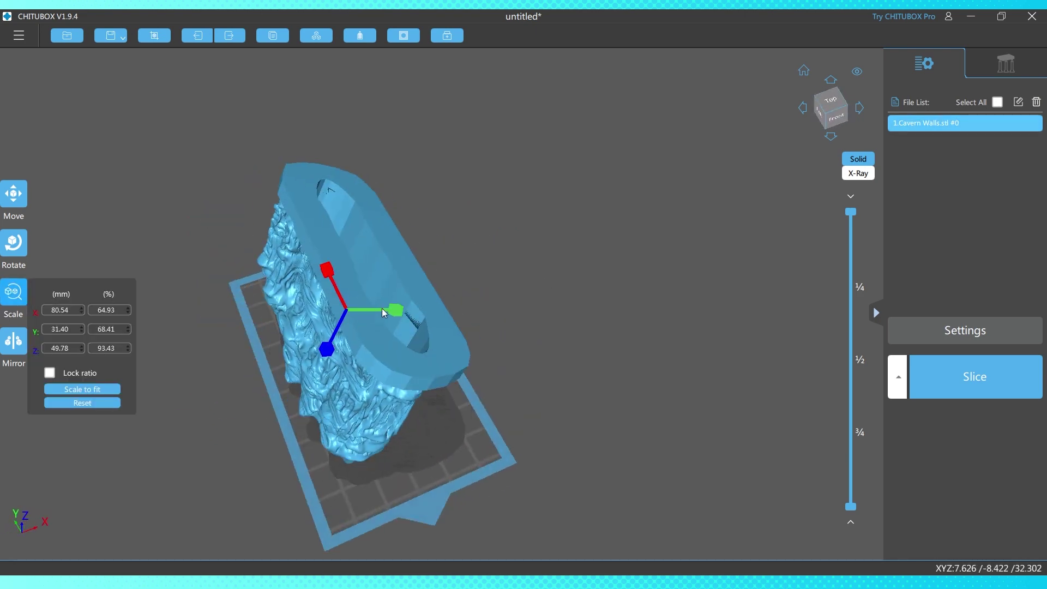
{"action": "right_click_drag", "start_coordinate": [327, 349], "coordinate": [608, 302]}
Generate automatic platform supports with the Light preset for the resized terrain model
{"action": "left_click", "coordinate": [1005, 64]}
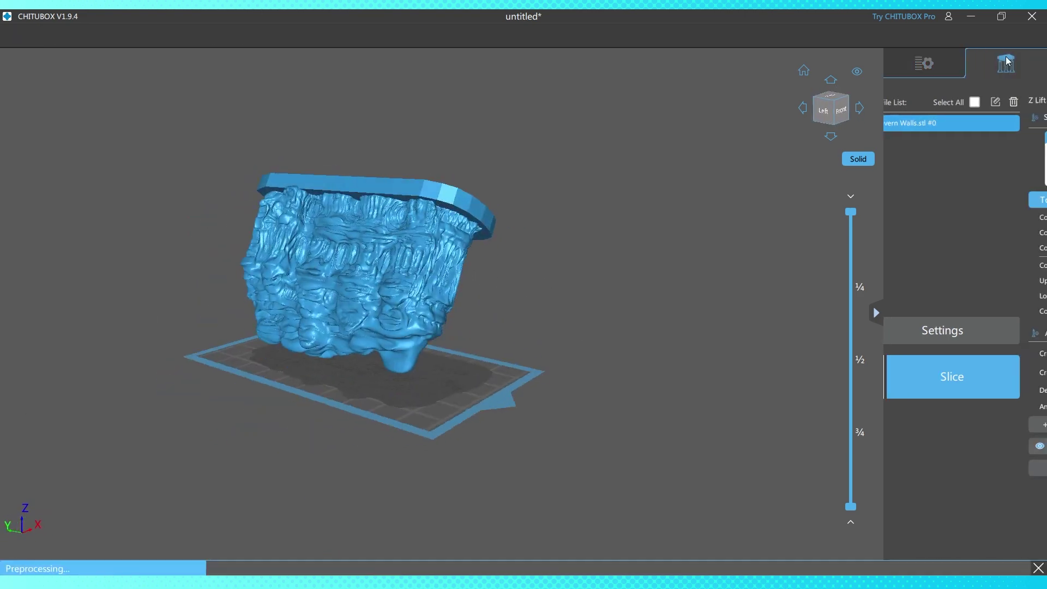
{"action": "left_click", "coordinate": [916, 428]}
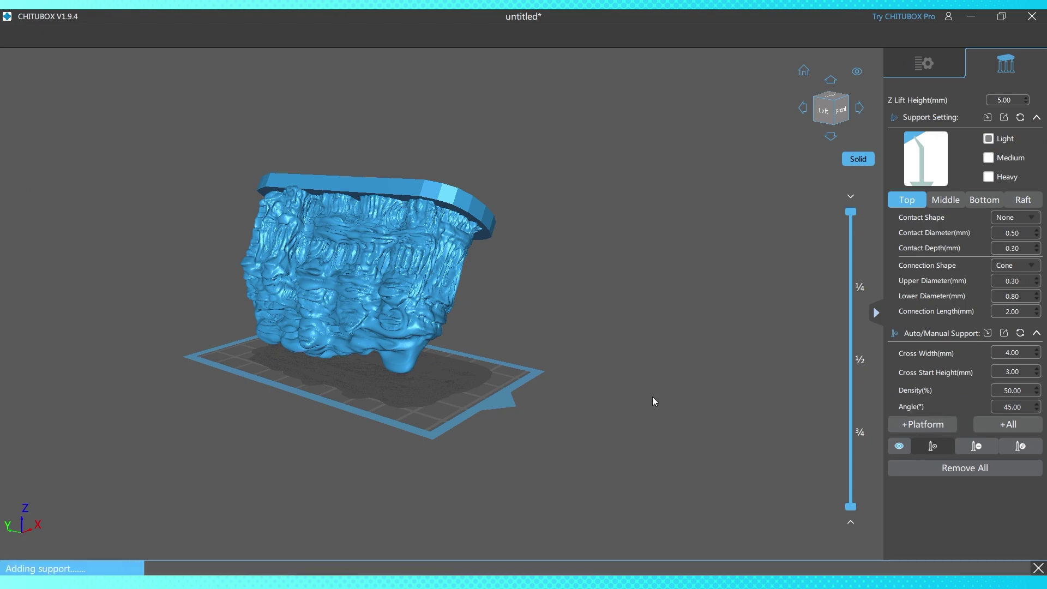
{"action": "key", "text": "4"}
{"action": "key", "text": "3"}
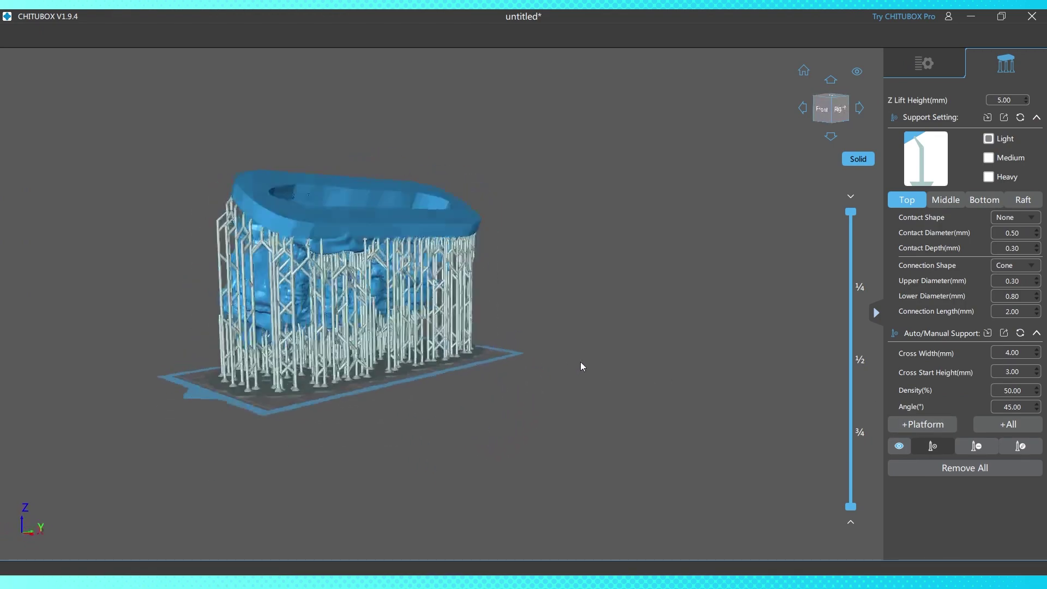
{"action": "left_click", "coordinate": [924, 62]}
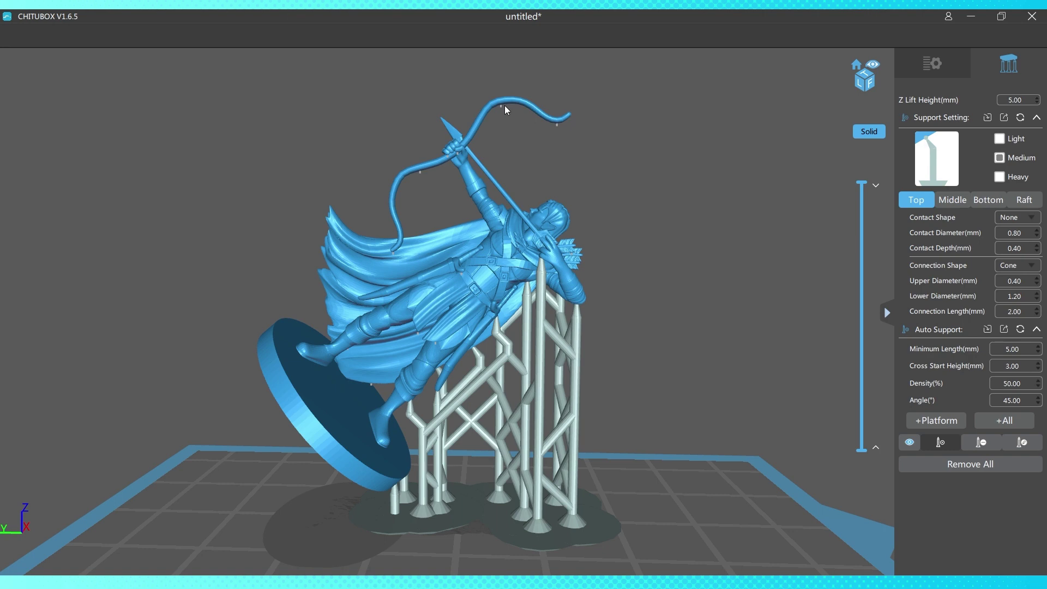
Add three manual Medium supports beneath the archer figure's bow: under its upper curve, its tip and its lower limb
{"action": "left_click", "coordinate": [502, 105]}
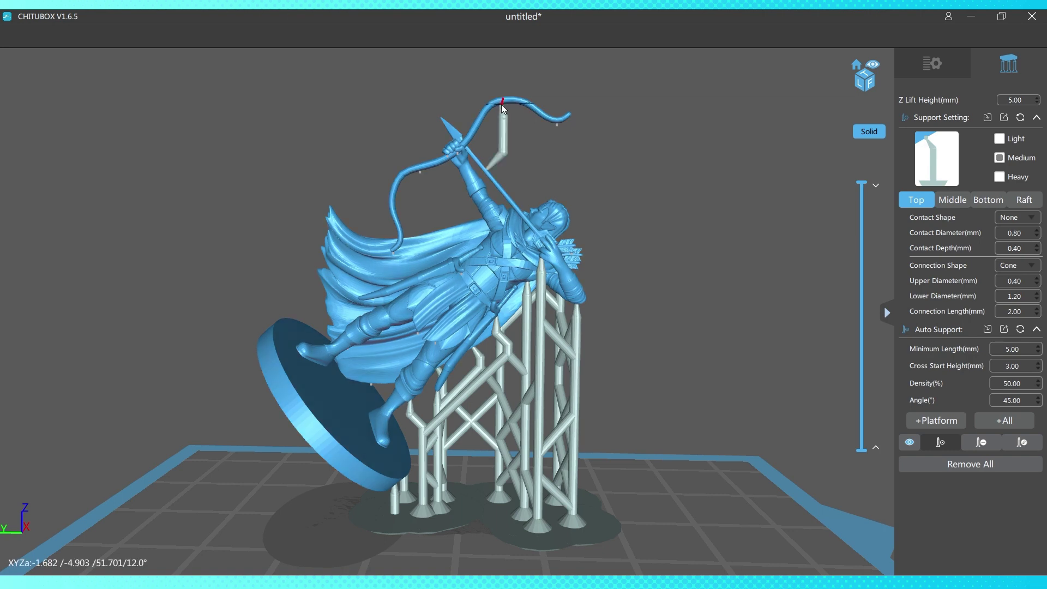
{"action": "left_click", "coordinate": [557, 122]}
{"action": "left_click", "coordinate": [420, 171]}
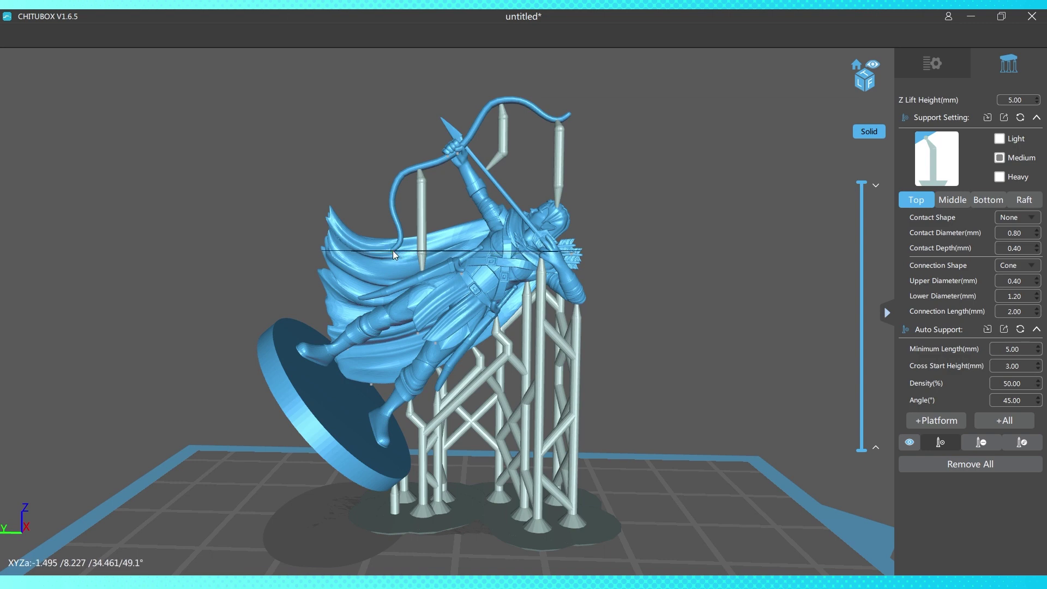
{"action": "right_click_drag", "start_coordinate": [470, 257], "coordinate": [483, 227]}
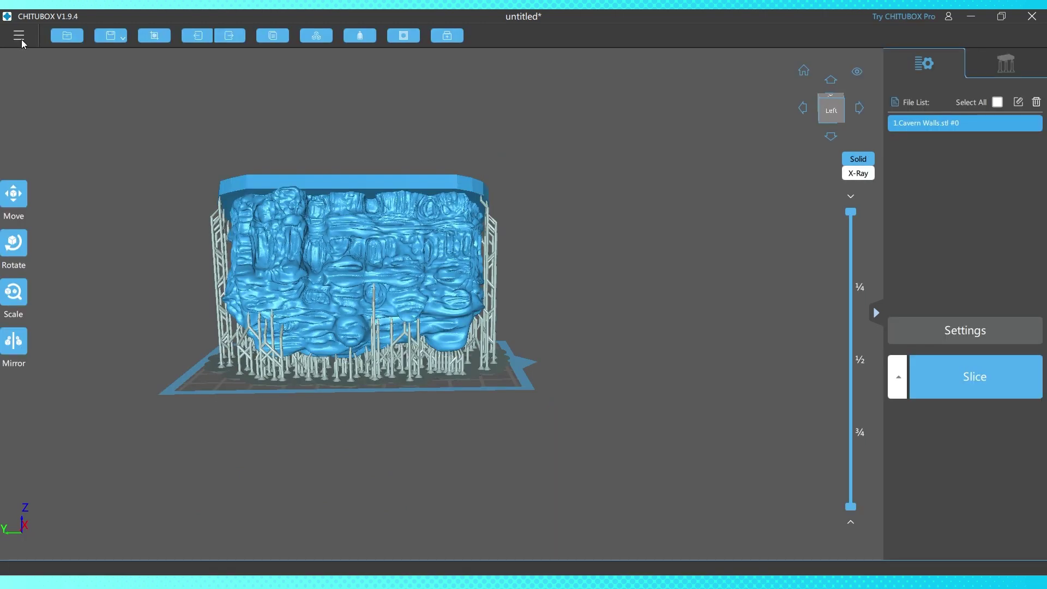
Switch to the LONGER Orange10 slicer and rotate the supported terrain model 90° about the Z axis
{"action": "left_click", "coordinate": [20, 37]}
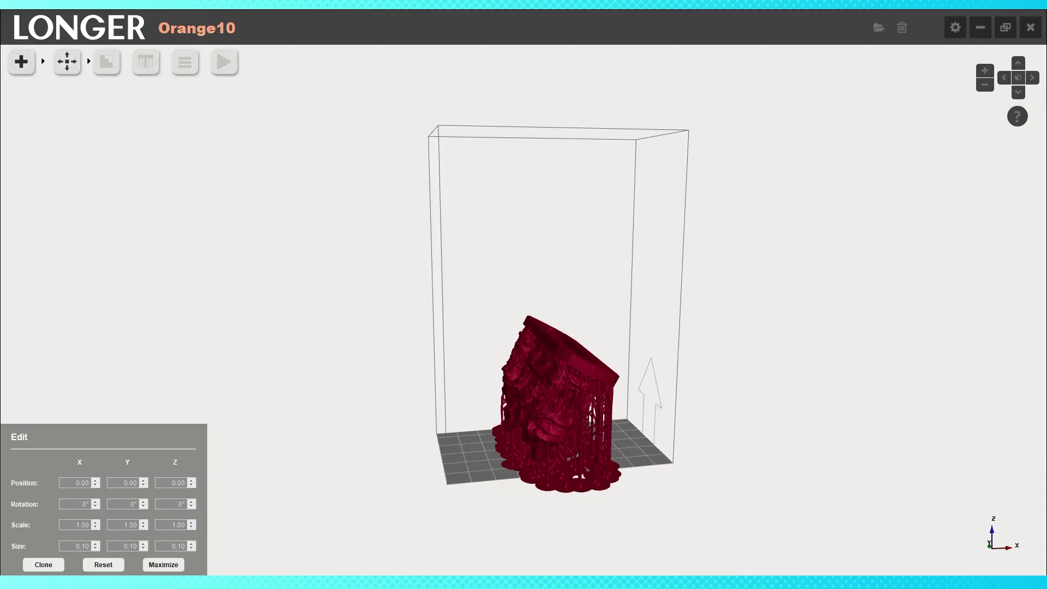
{"action": "left_click", "coordinate": [556, 373]}
{"action": "left_click", "coordinate": [67, 134]}
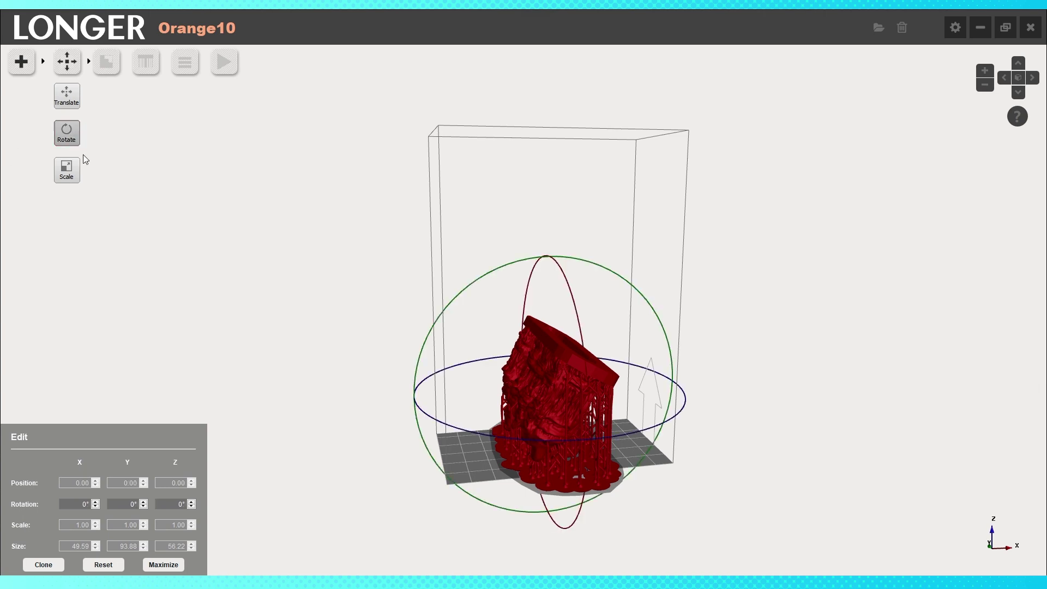
{"action": "left_click_drag", "start_coordinate": [573, 444], "coordinate": [747, 385]}
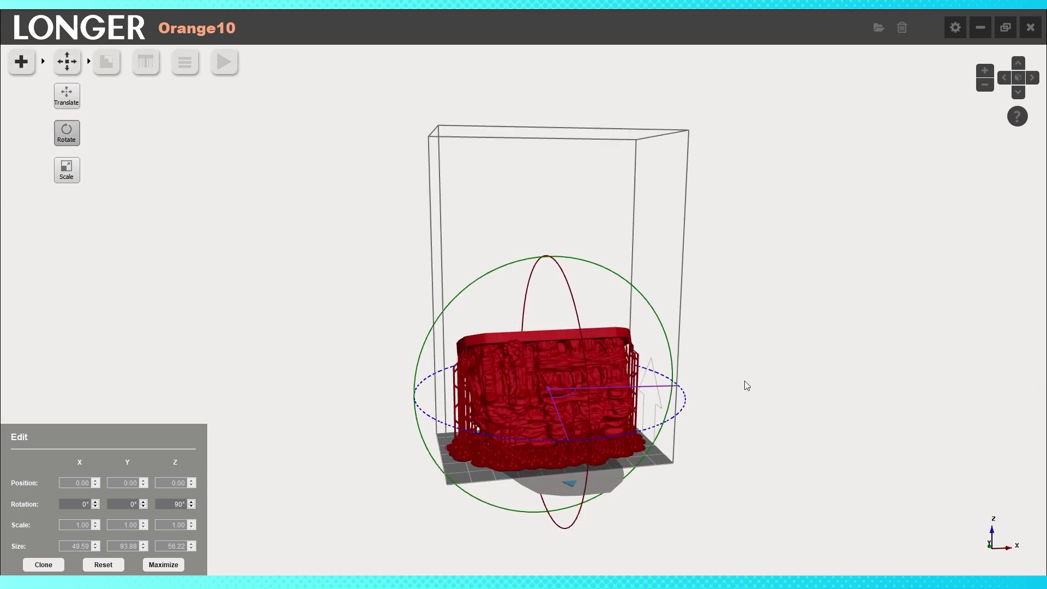
{"action": "left_click", "coordinate": [859, 444]}
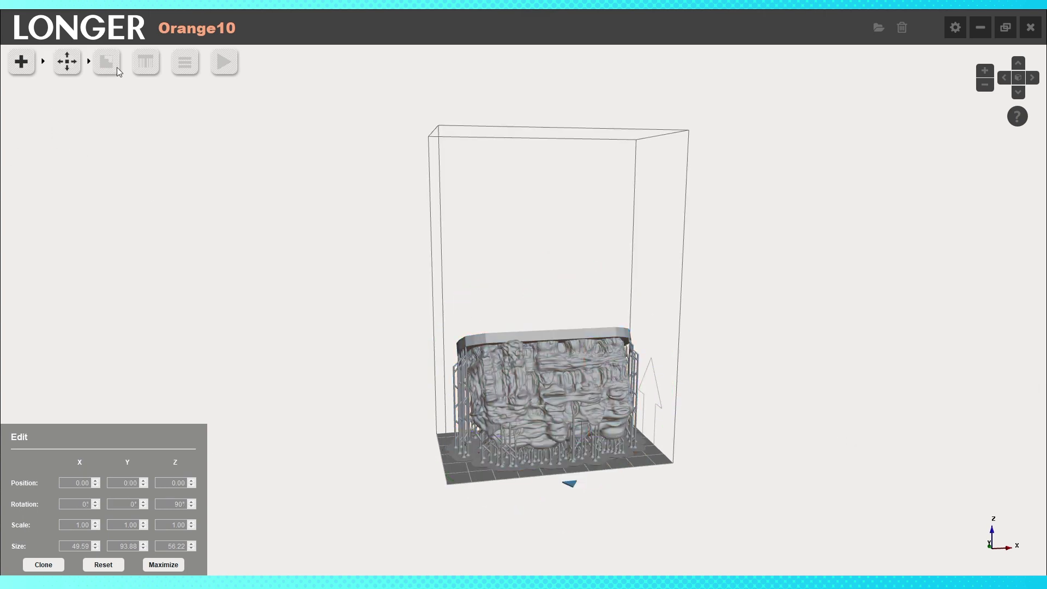
Slice the terrain model at 50 µm layer thickness and preview its layers from the first to the last
{"action": "left_click", "coordinate": [104, 67]}
{"action": "left_click", "coordinate": [152, 56]}
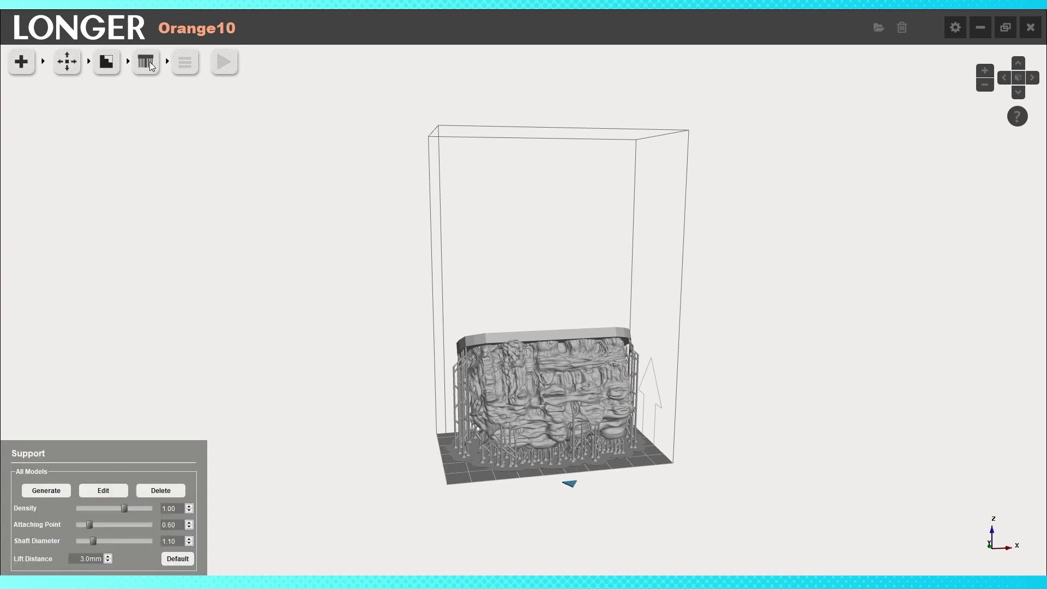
{"action": "left_click", "coordinate": [181, 63]}
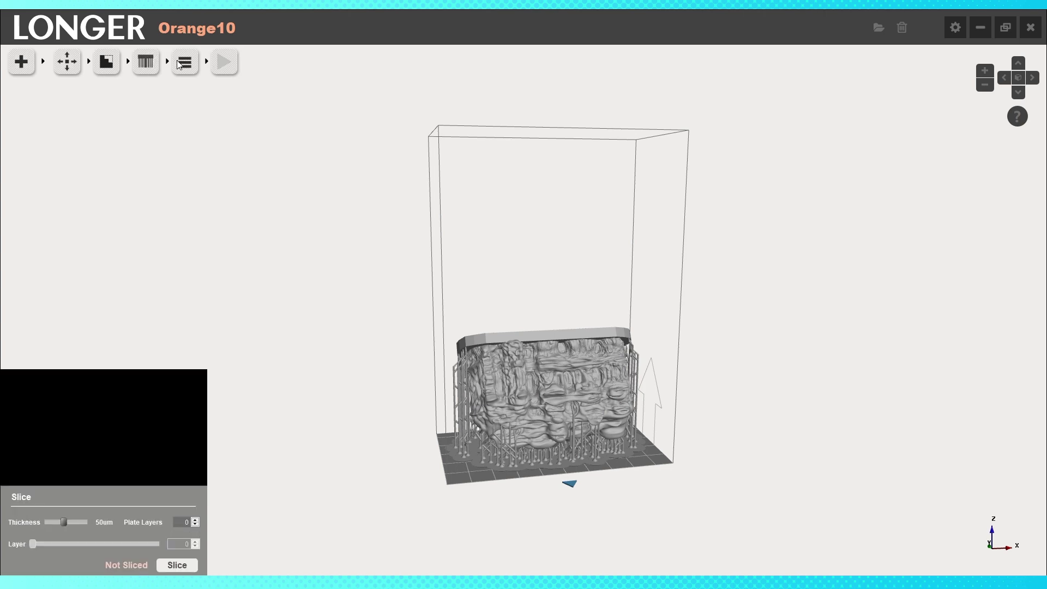
{"action": "left_click", "coordinate": [180, 567]}
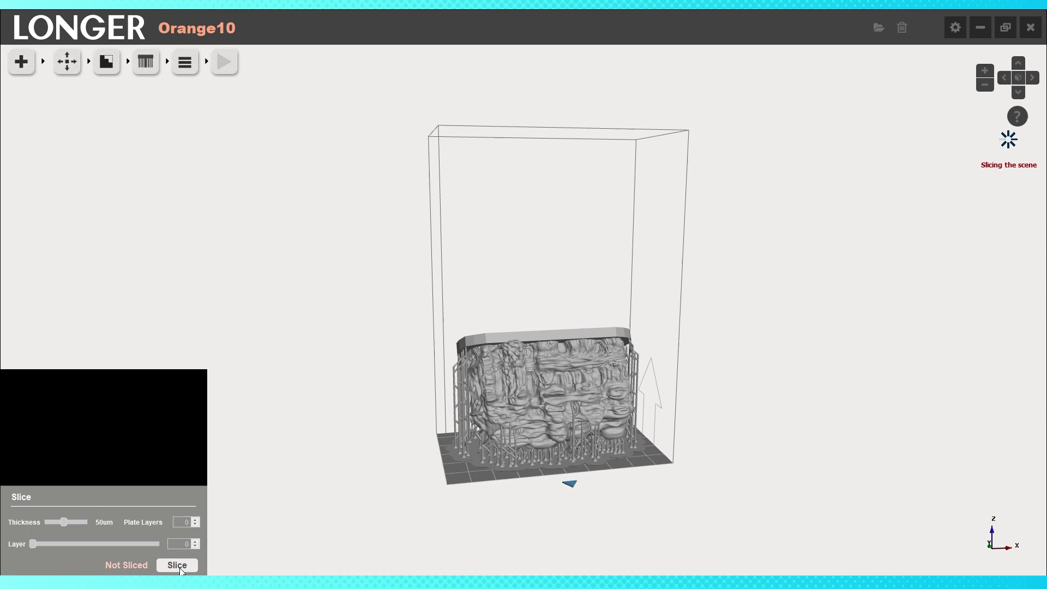
{"action": "left_click_drag", "start_coordinate": [769, 402], "coordinate": [725, 412]}
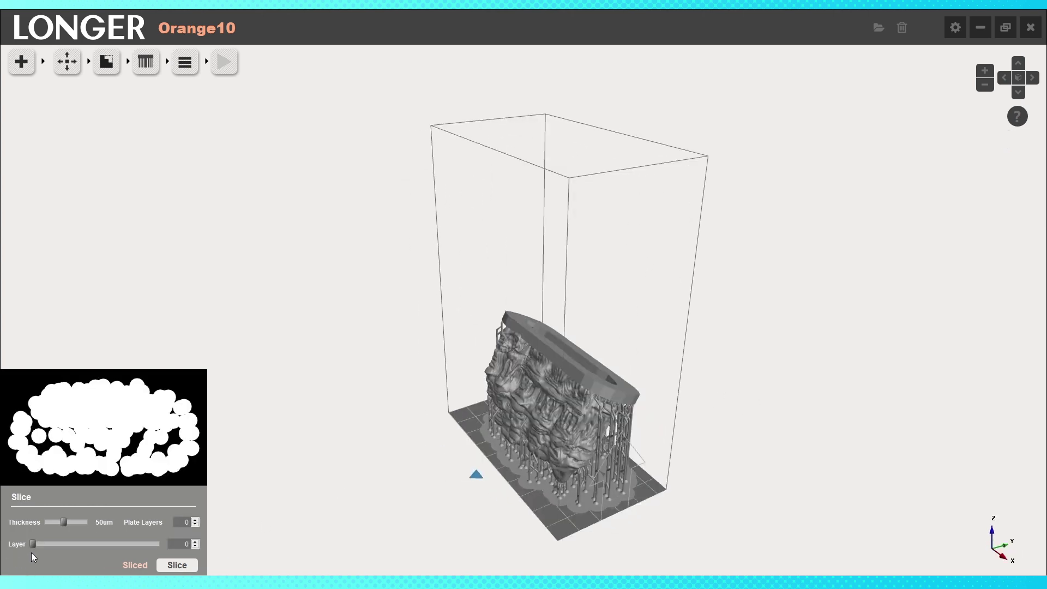
{"action": "left_click_drag", "start_coordinate": [34, 544], "coordinate": [171, 544]}
{"action": "left_click_drag", "start_coordinate": [723, 463], "coordinate": [635, 392]}
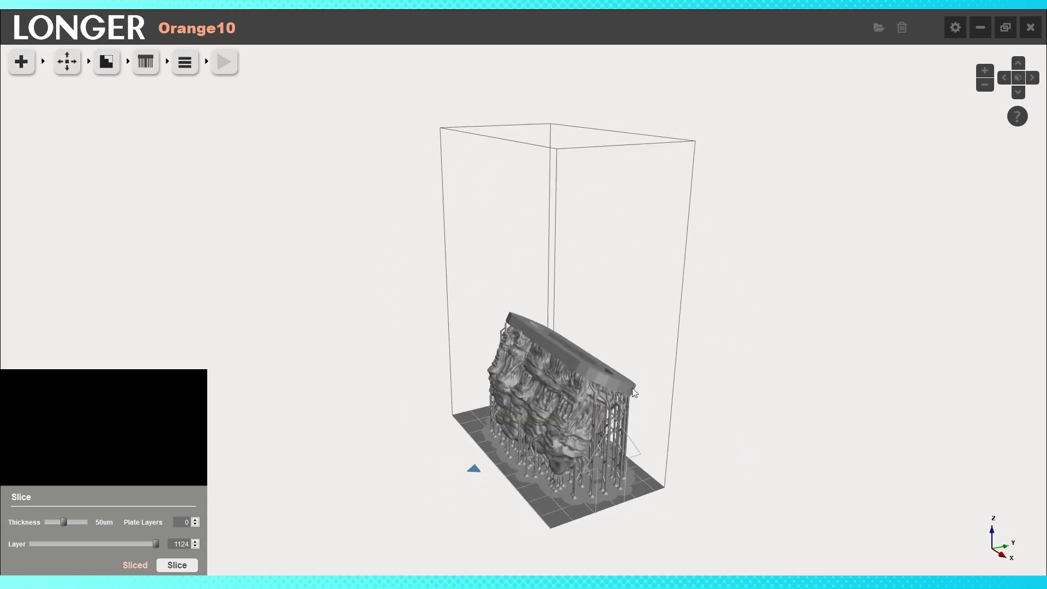
Save the sliced terrain model as a print job for the Orange10
{"action": "left_click", "coordinate": [226, 67]}
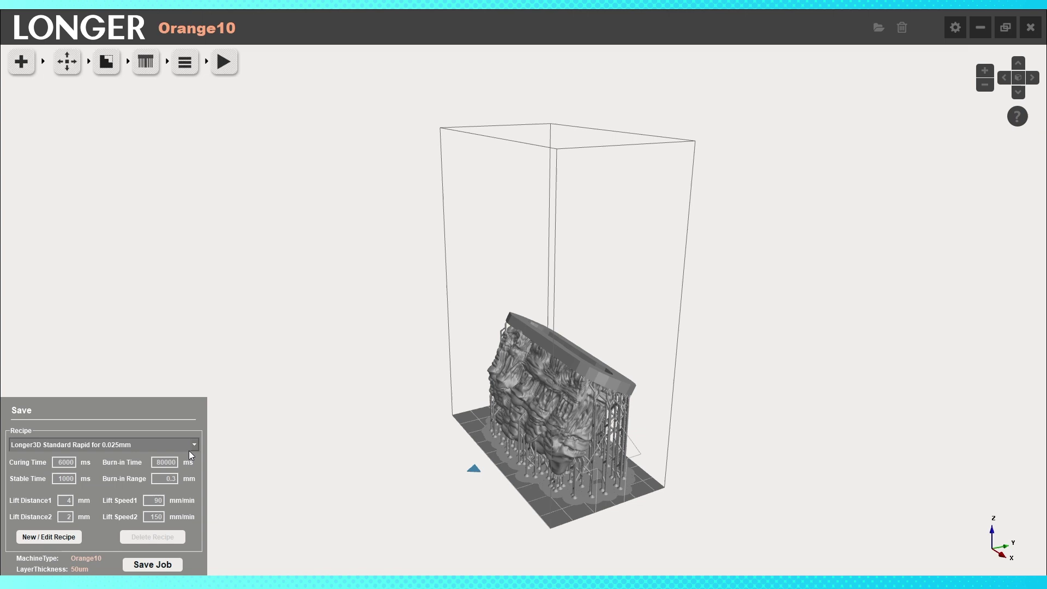
{"action": "left_click", "coordinate": [152, 567]}
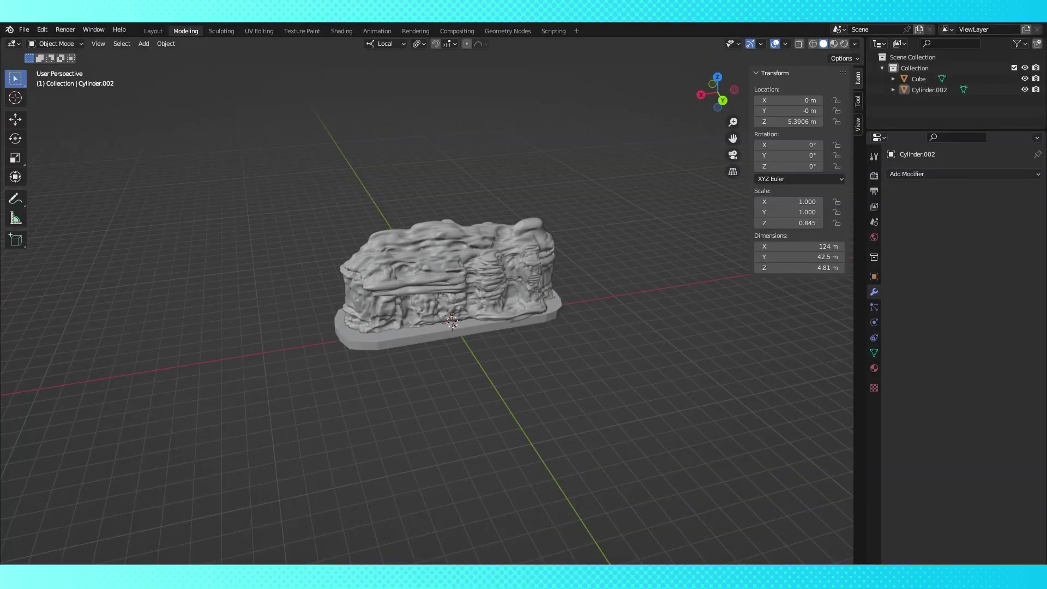
Switch to Blender, delete the Cylinder.002 base plate beneath the rock and add a cube
{"action": "left_click", "coordinate": [922, 91]}
{"action": "key", "text": "Delete"}
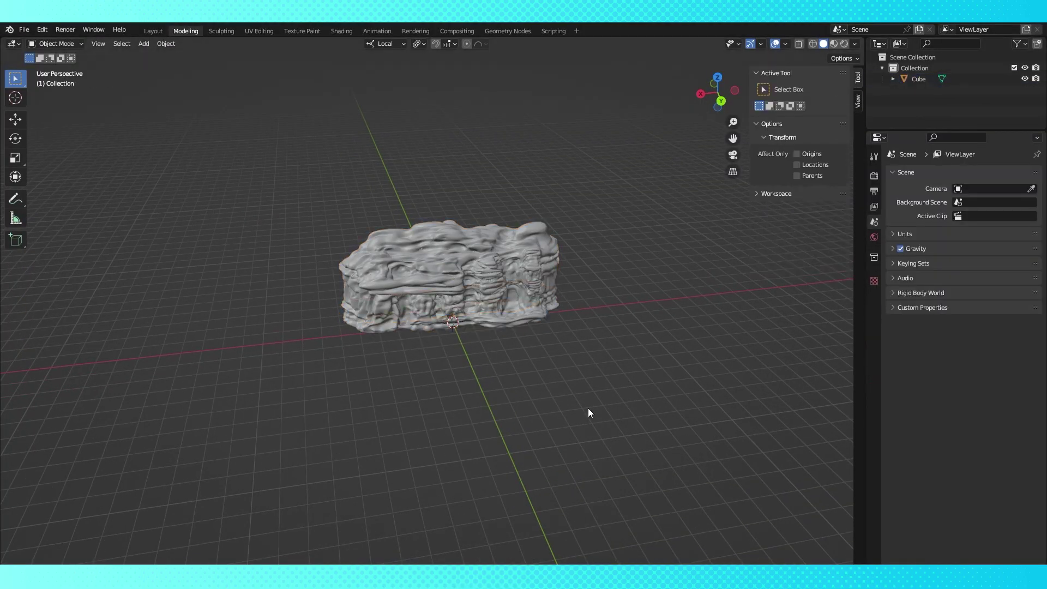
{"action": "key", "text": "shift+a"}
{"action": "mouse_move", "coordinate": [587, 351]}
{"action": "left_click", "coordinate": [629, 362]}
{"action": "key", "text": "s"}
{"action": "key", "text": "z"}
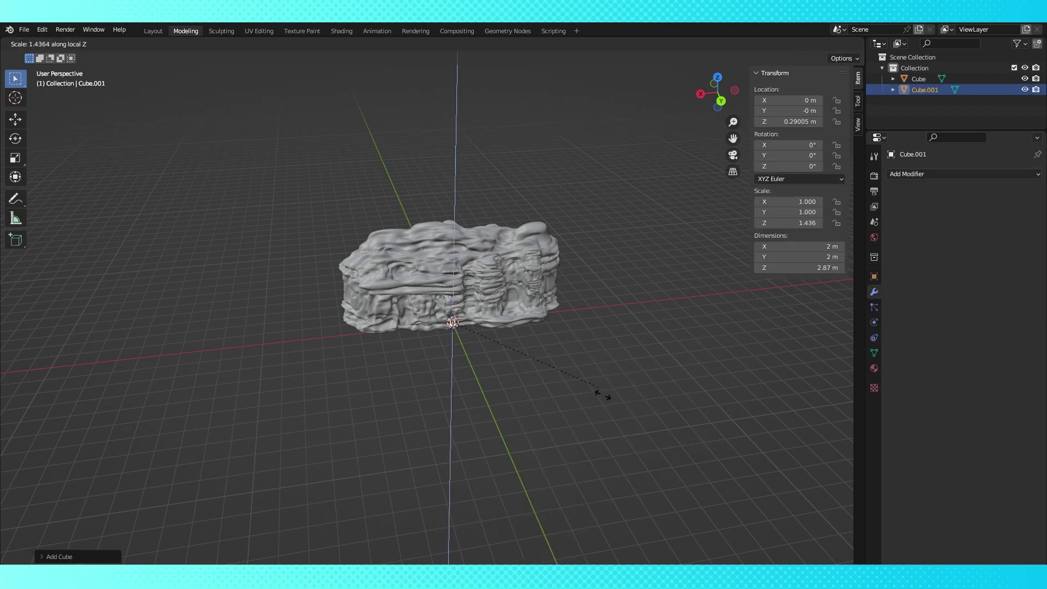
{"action": "right_click", "coordinate": [695, 426]}
Enlarge the new cube uniformly to a scale of 16.438, and stretch it along X and Y beyond the rock's footprint
{"action": "key", "text": "s"}
{"action": "left_click", "coordinate": [532, 378]}
{"action": "key", "text": "s"}
{"action": "key", "text": "x"}
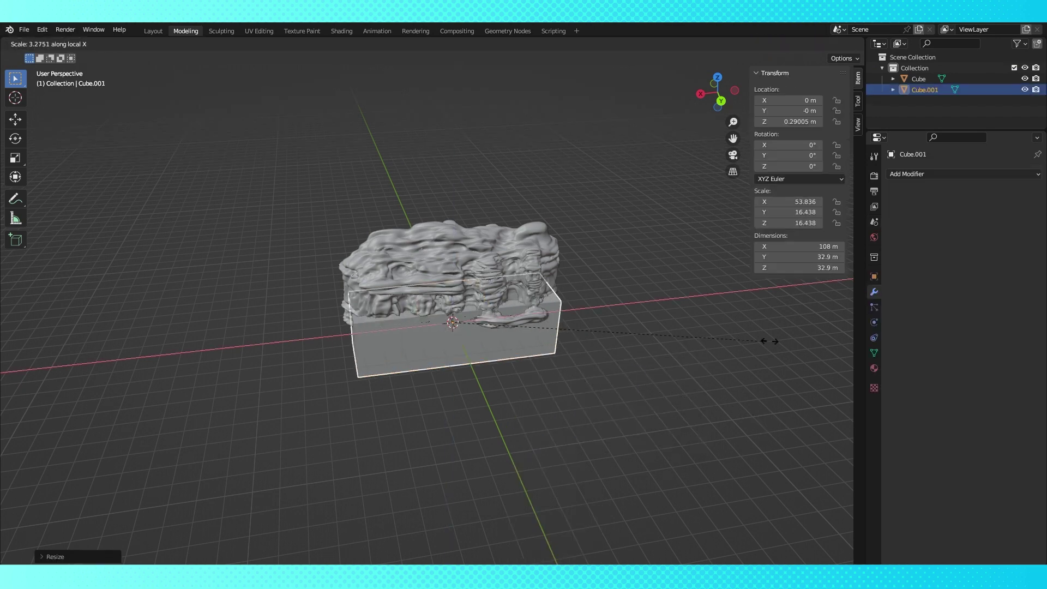
{"action": "left_click", "coordinate": [413, 372]}
{"action": "key", "text": "s"}
{"action": "key", "text": "y"}
{"action": "left_click", "coordinate": [505, 421]}
Move the cube vertically so its top face cuts just through the rock's uneven underside
{"action": "mouse_move", "coordinate": [505, 421]}
{"action": "middle_mouse_down"}
{"action": "mouse_move", "coordinate": [552, 368]}
{"action": "mouse_move", "coordinate": [538, 421]}
{"action": "mouse_move", "coordinate": [483, 431]}
{"action": "mouse_move", "coordinate": [477, 414]}
{"action": "mouse_move", "coordinate": [496, 436]}
{"action": "mouse_move", "coordinate": [450, 424]}
{"action": "mouse_move", "coordinate": [253, 430]}
{"action": "mouse_move", "coordinate": [110, 463]}
{"action": "mouse_move", "coordinate": [7, 446]}
{"action": "middle_mouse_up"}
{"action": "key", "text": "g"}
{"action": "key", "text": "z"}
{"action": "left_click", "coordinate": [552, 371]}
{"action": "scroll", "coordinate": [538, 421], "scroll_direction": "up", "scroll_amount": 4}
{"action": "key", "text": "g"}
{"action": "key", "text": "z"}
{"action": "left_click", "coordinate": [484, 439]}
{"action": "middle_click_drag", "start_coordinate": [498, 505], "coordinate": [479, 466]}
Trim the rock's underside with a Boolean Difference modifier using Cube.001, and apply the modifier
{"action": "left_click", "coordinate": [919, 79]}
{"action": "left_click", "coordinate": [957, 173]}
{"action": "left_click", "coordinate": [818, 221]}
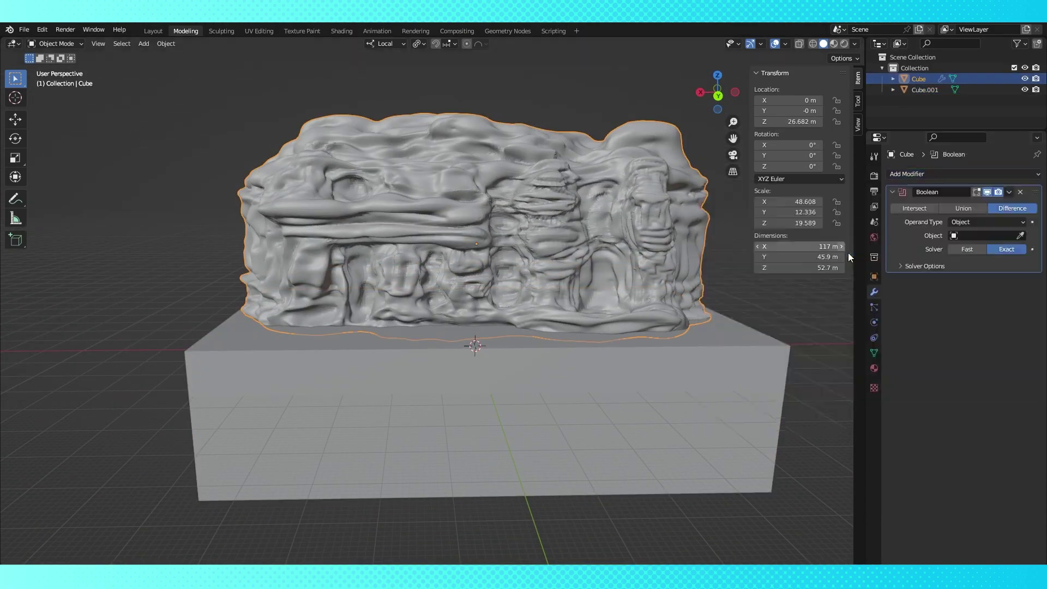
{"action": "left_click", "coordinate": [987, 236]}
{"action": "key", "text": "Return"}
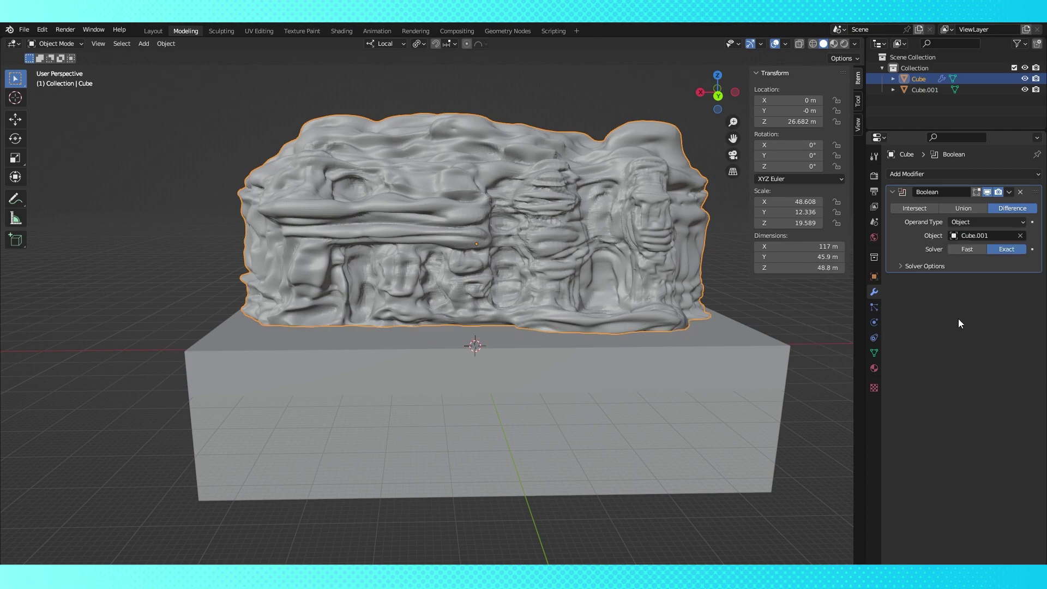
{"action": "left_click", "coordinate": [1010, 192]}
{"action": "key", "text": "Return"}
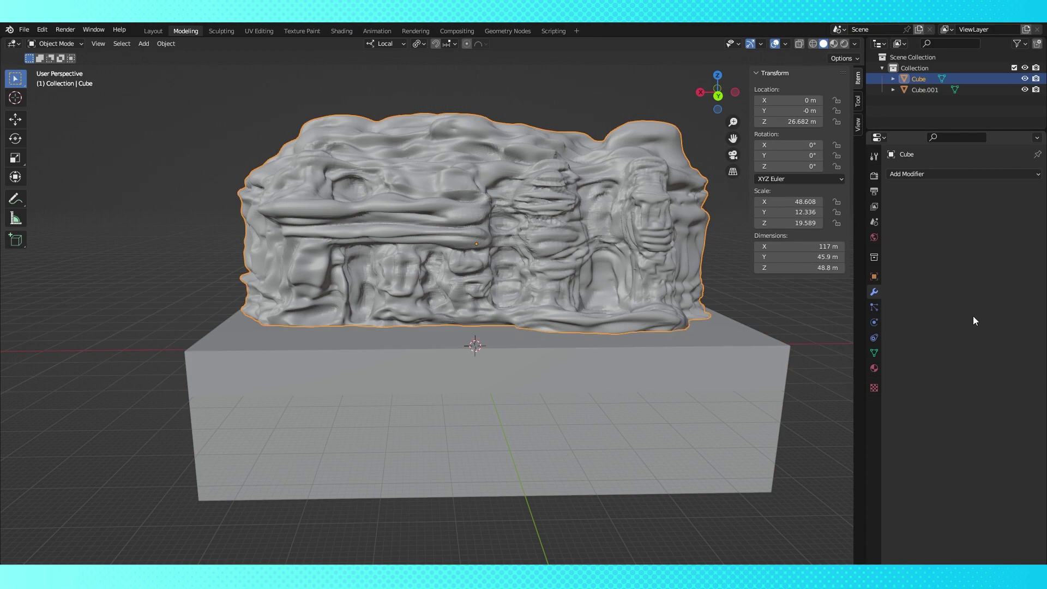
Delete the Cube.001 cutter beneath the rock and save the Blender file
{"action": "left_click", "coordinate": [924, 90]}
{"action": "key", "text": "Delete"}
{"action": "middle_click_drag", "start_coordinate": [535, 413], "coordinate": [421, 344]}
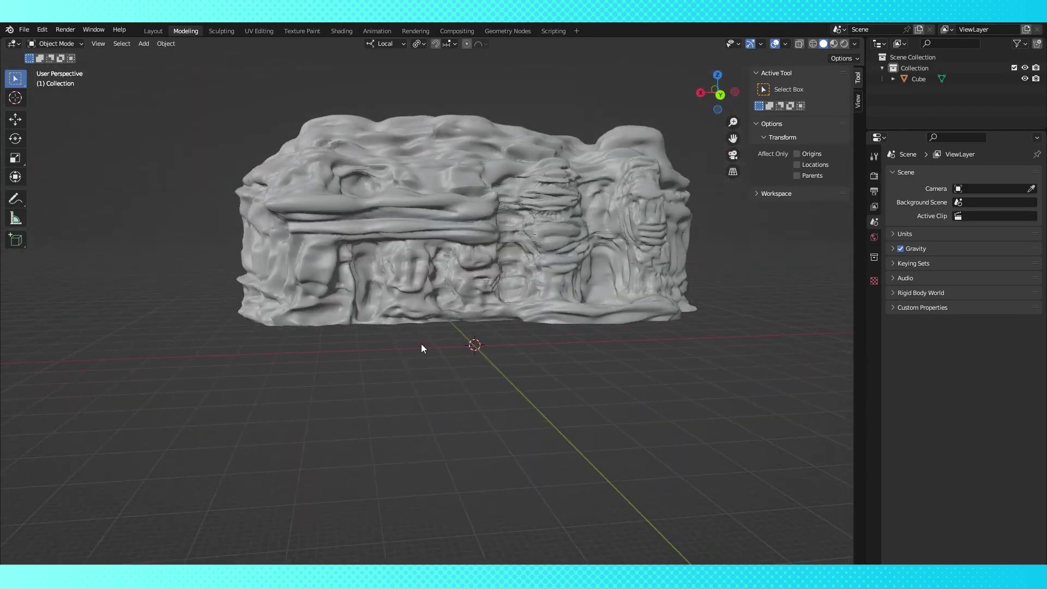
{"action": "left_click", "coordinate": [28, 32]}
{"action": "left_click", "coordinate": [52, 112]}
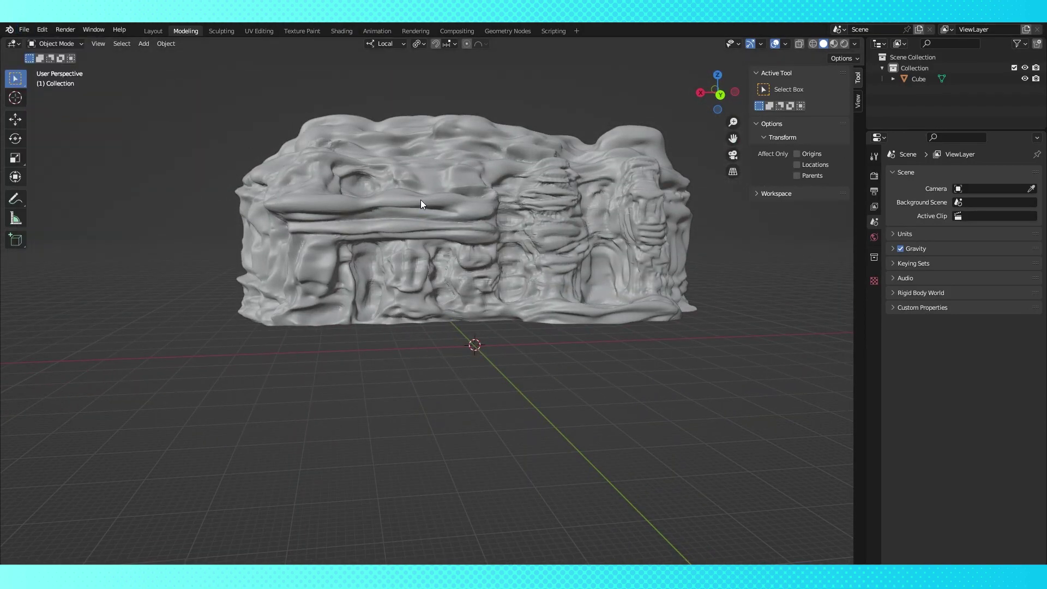